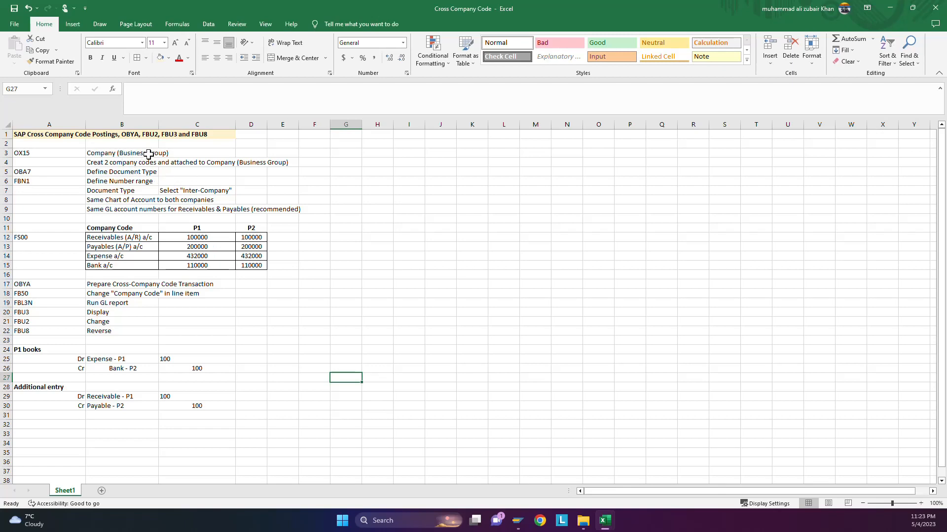
Append "- M116" to the Company (Business Group) text in cell B3
left_click(112, 154)
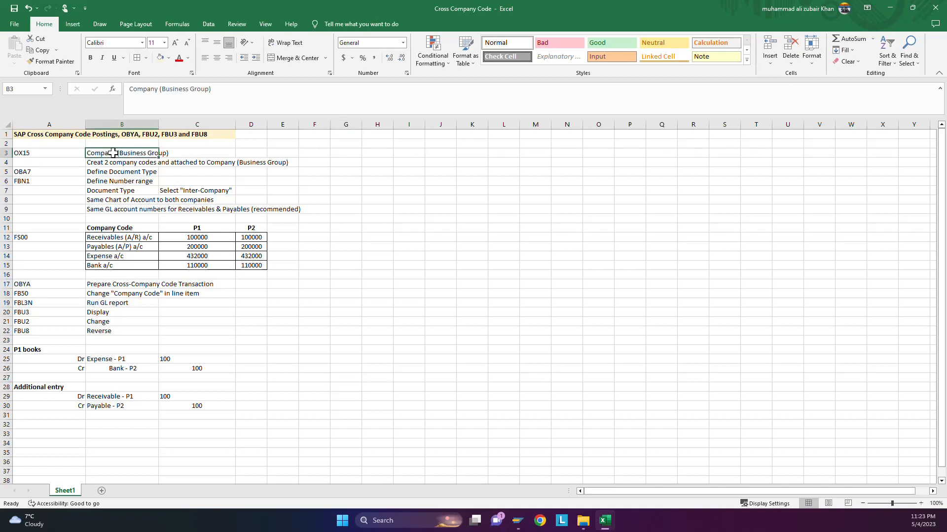
left_click(236, 91)
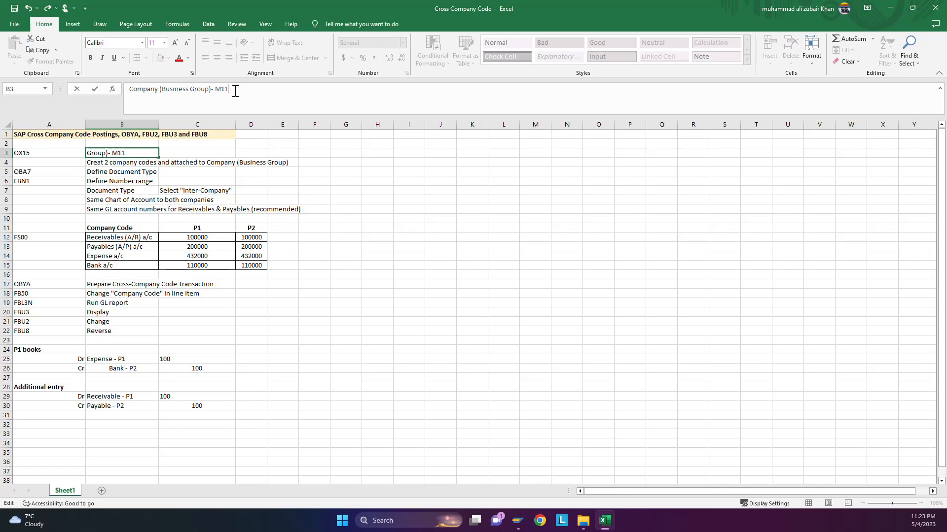
key("Return")
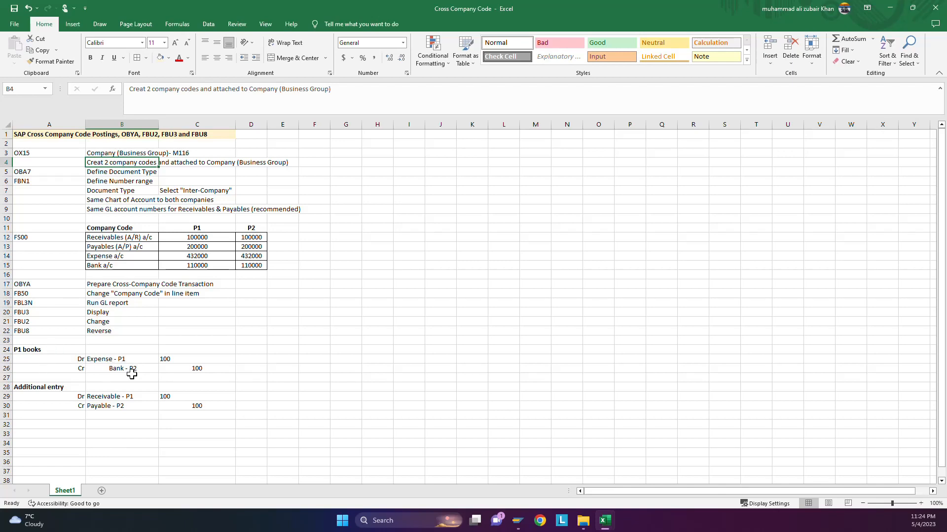
Review the P1 books entry, the additional receivable and payable entry, and the transaction code list from OBYA to FBU8
left_click(107, 363)
left_click_drag(106, 364, 167, 404)
left_click(117, 395)
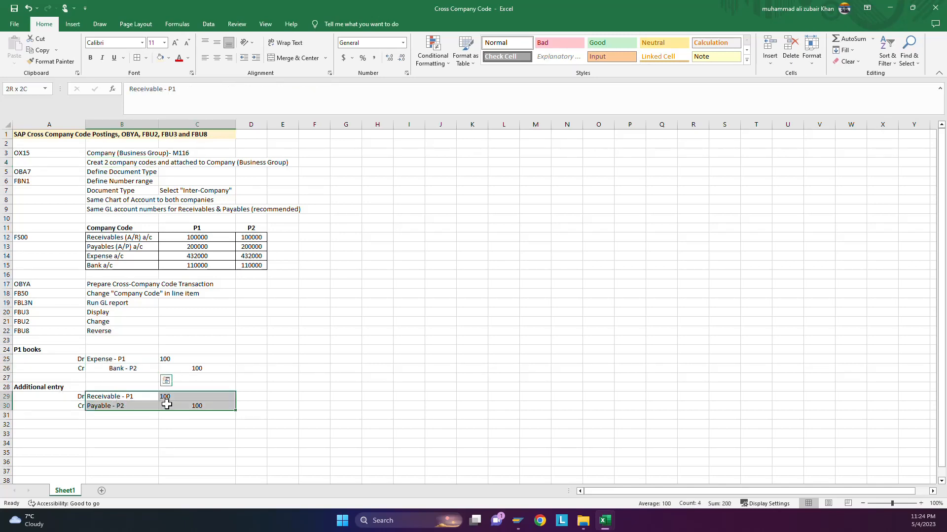
left_click(285, 386)
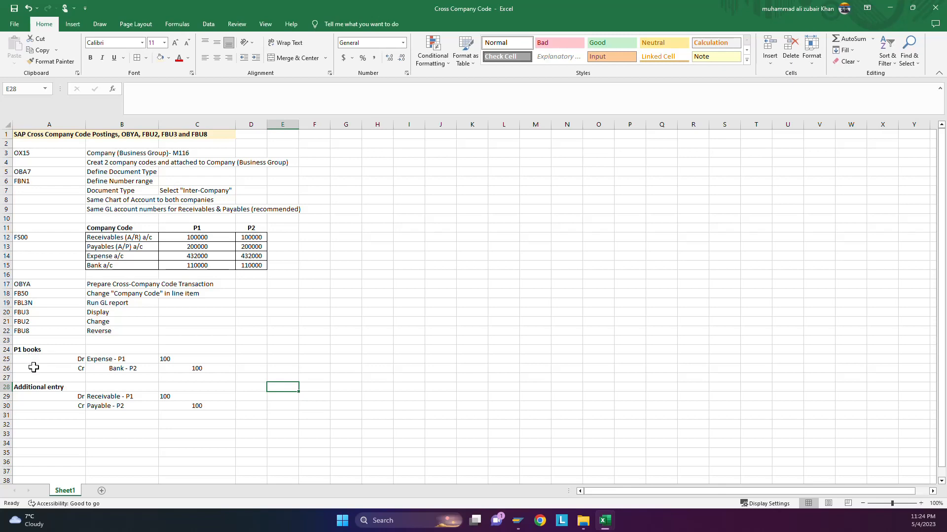
left_click(89, 405)
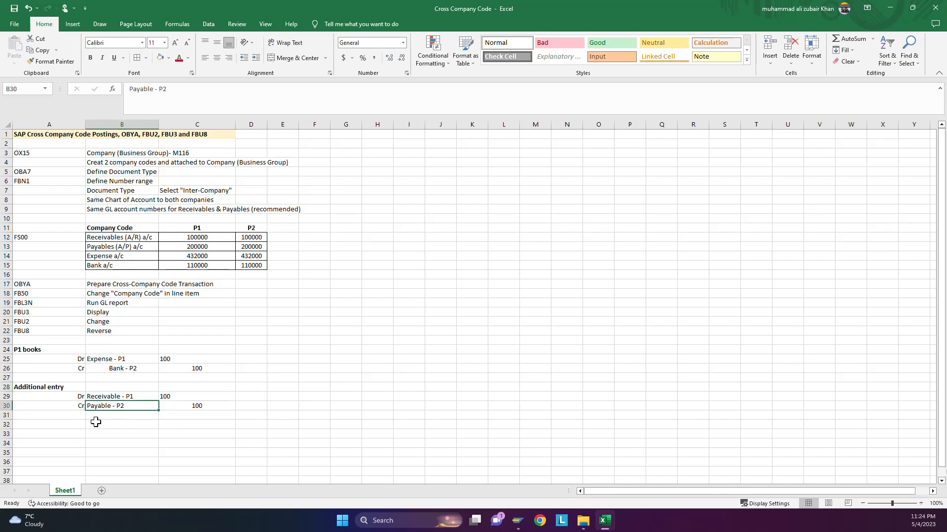
left_click(111, 397)
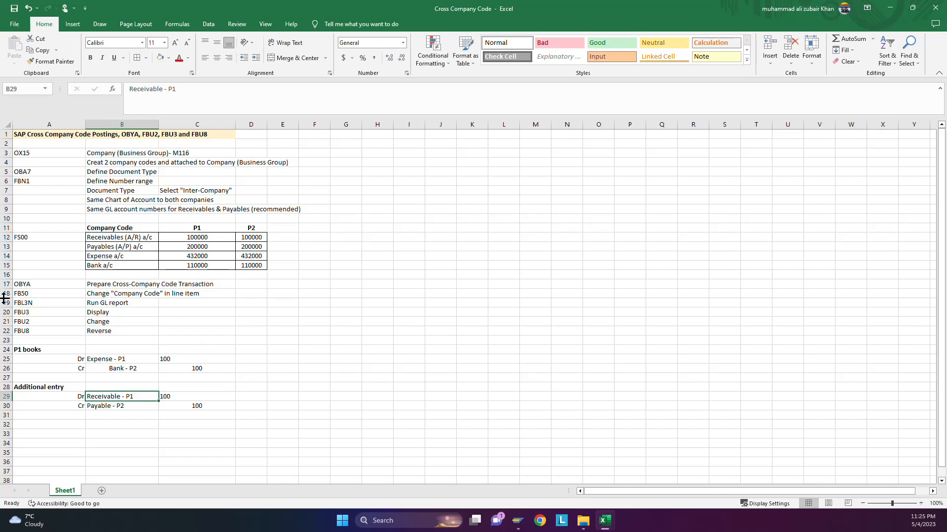
left_click_drag(25, 285, 102, 338)
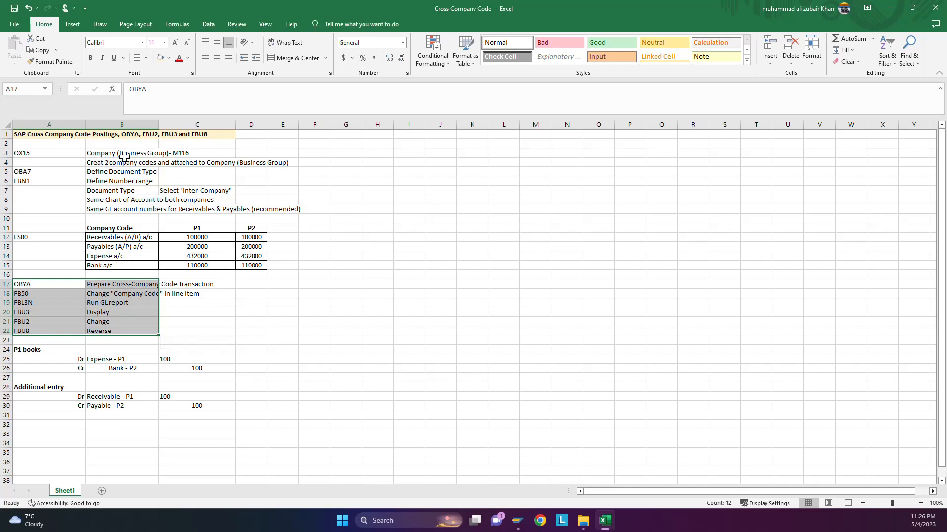
Switch to the SAP Display IMG window and open Define company under Enterprise Structure, Definition, Financial Accounting
mouse_move(518, 521)
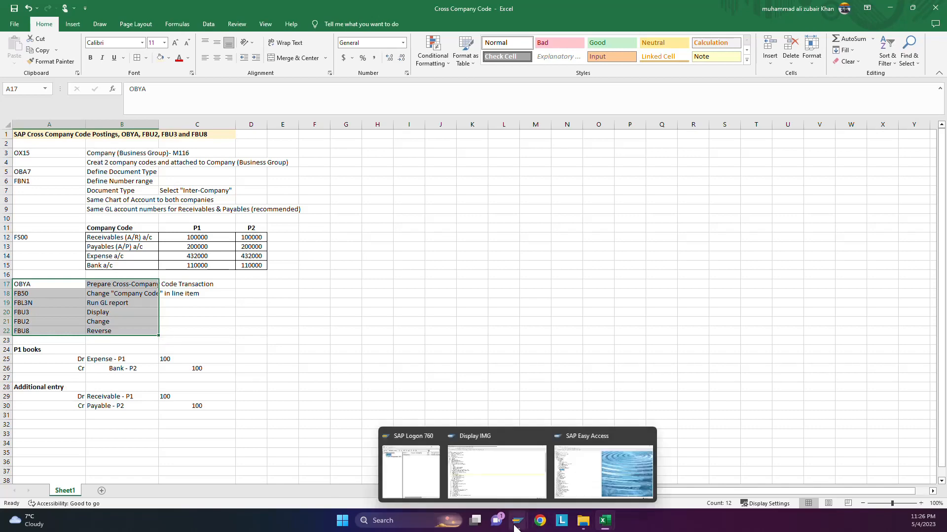
mouse_move(590, 486)
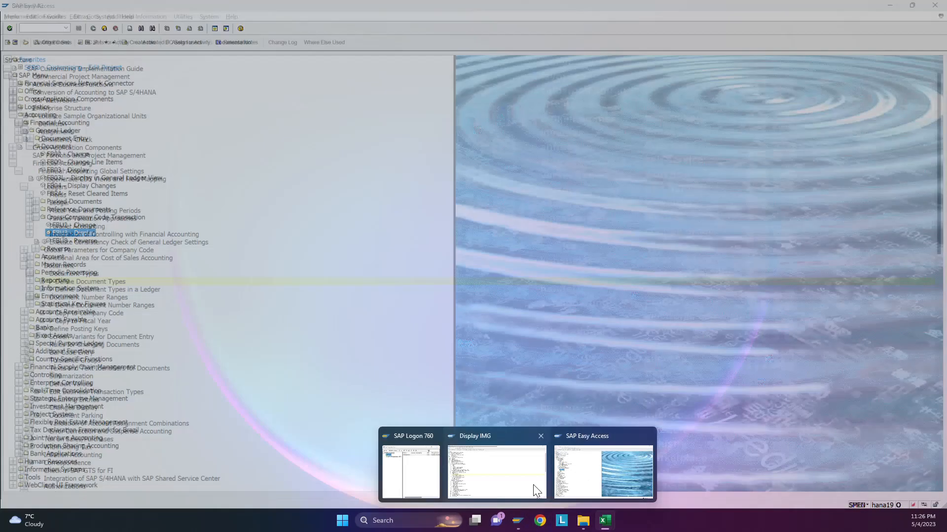
left_click(528, 485)
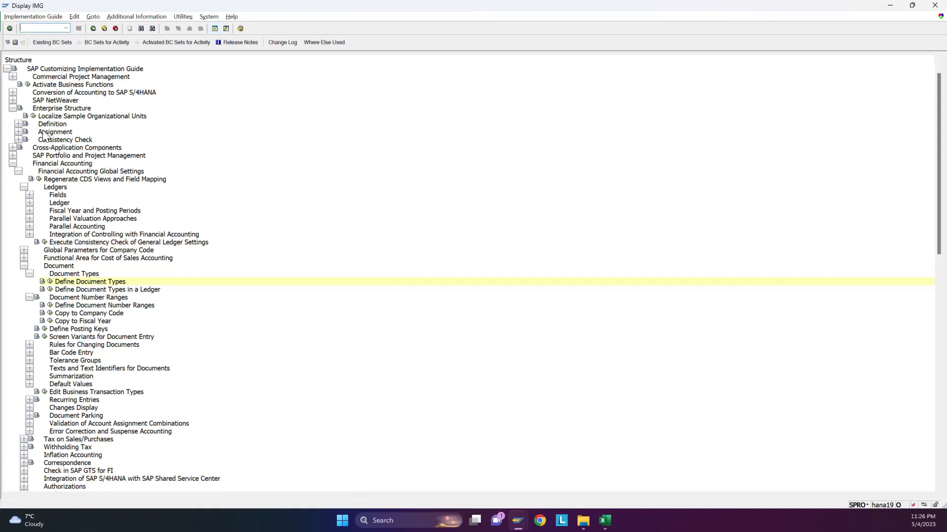
left_click(18, 124)
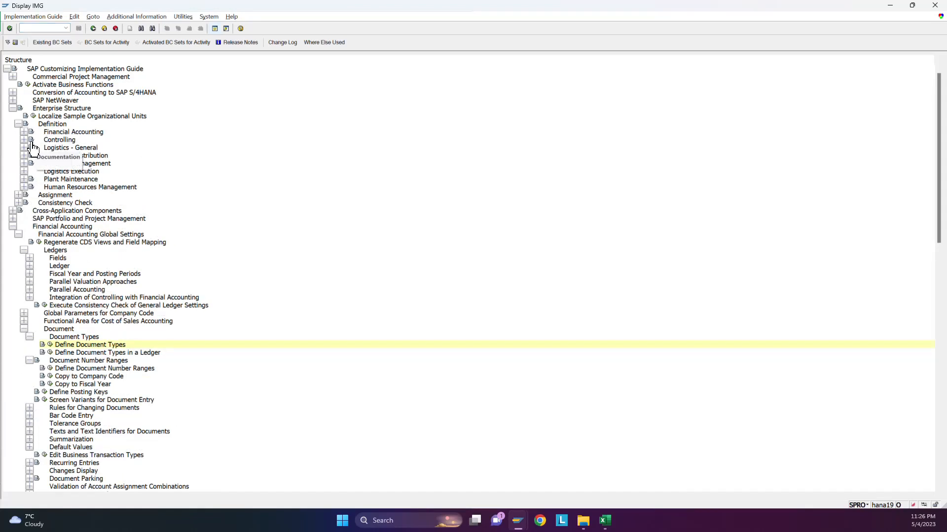
left_click(24, 132)
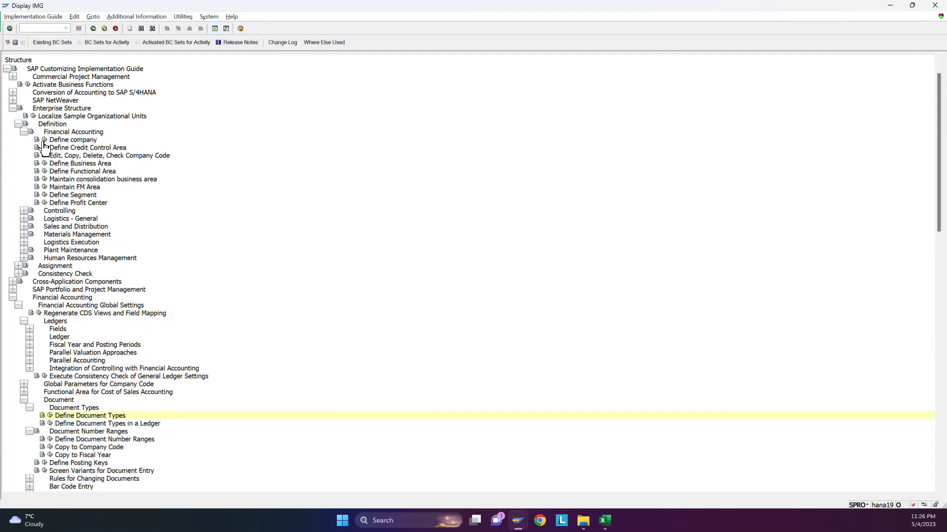
left_click(44, 140)
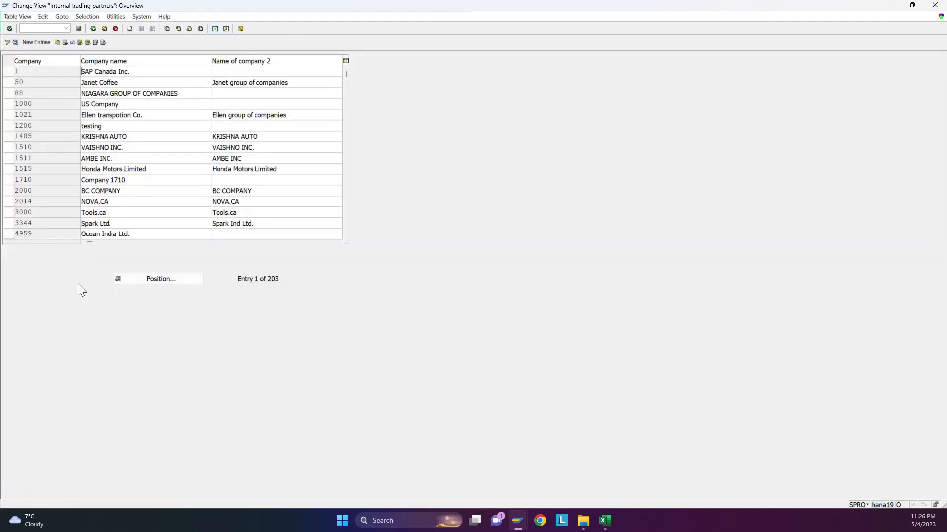
Try to position the company list at company M661
left_click(159, 279)
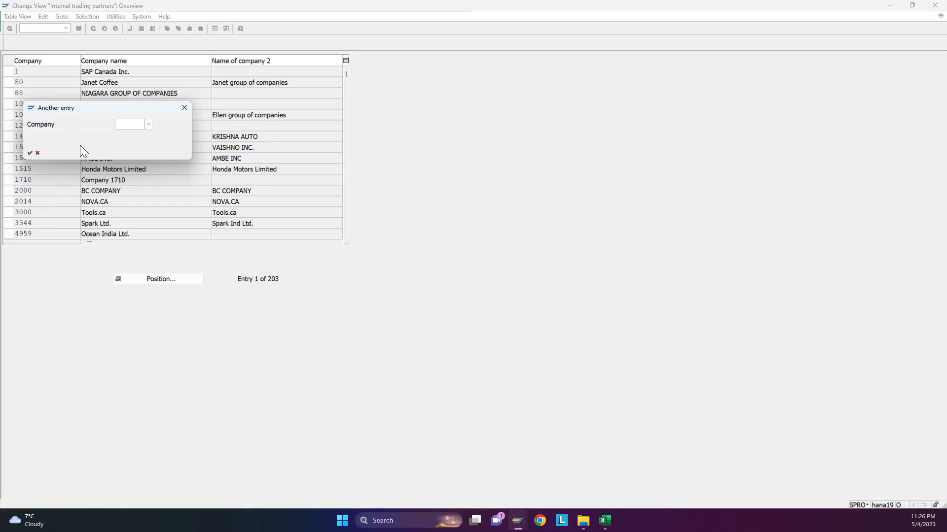
type("MA01")
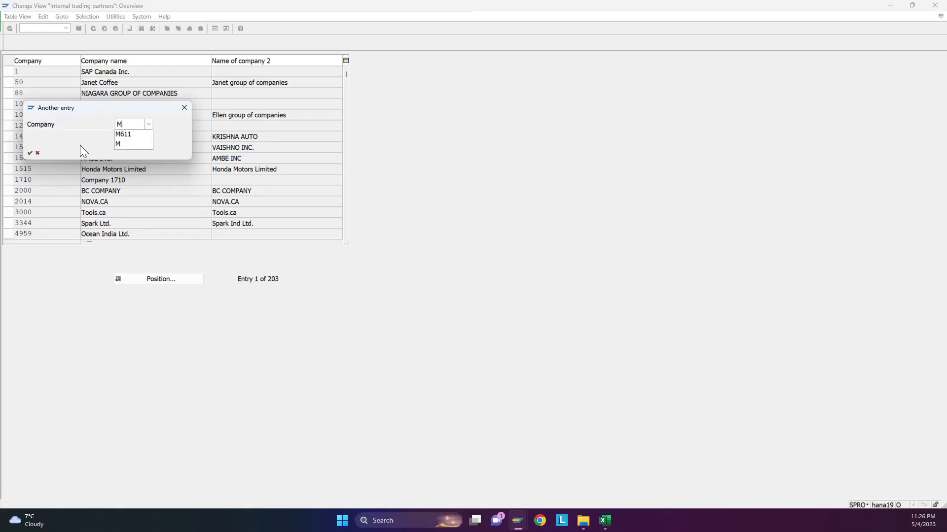
key("Return")
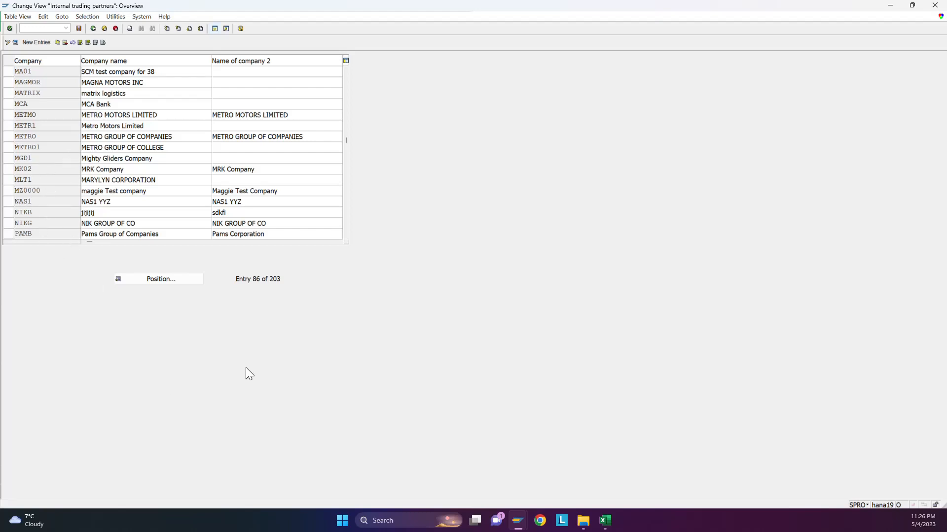
Position the company list at company M611, select that entry, and return to the implementation guide
left_click(161, 279)
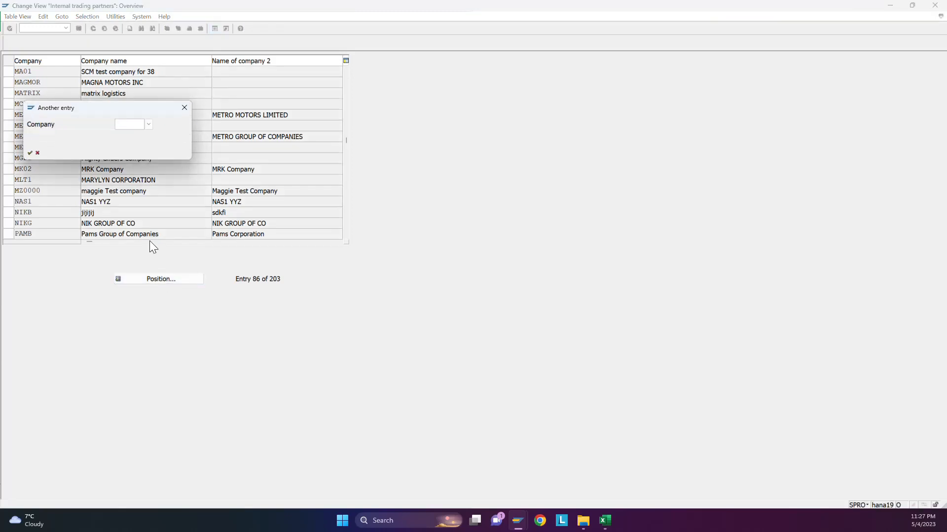
type("M")
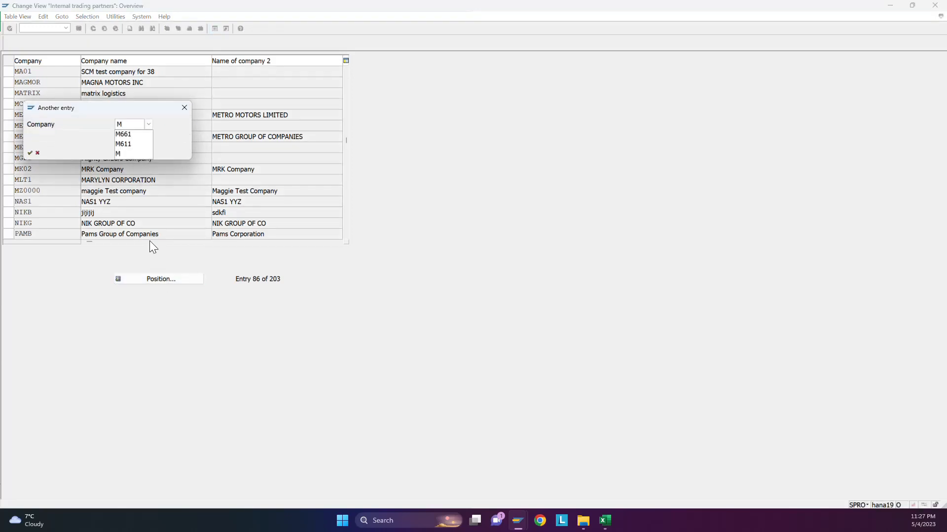
type("611")
key("Return")
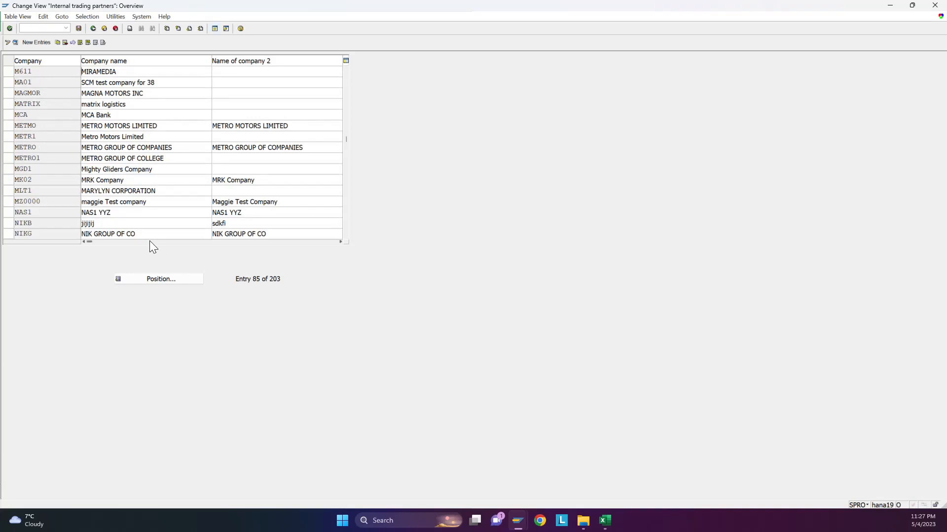
left_click(8, 72)
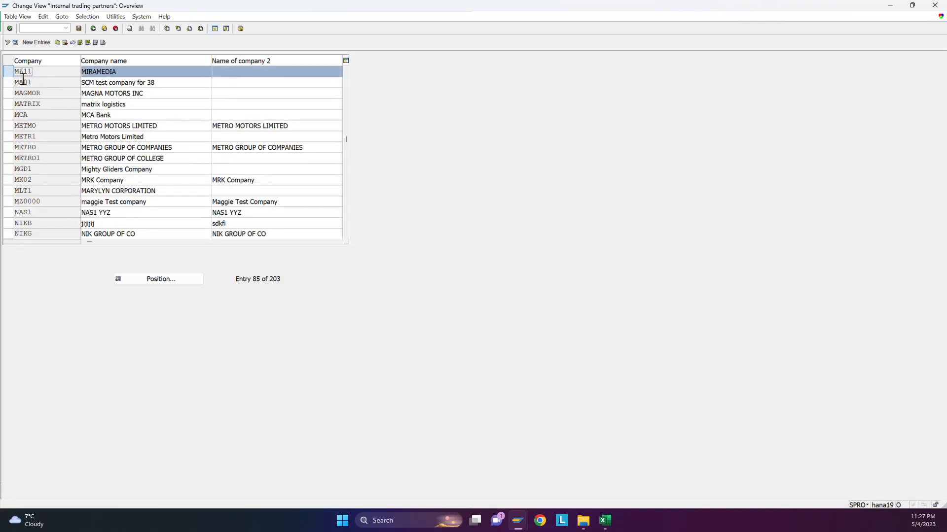
left_click(93, 27)
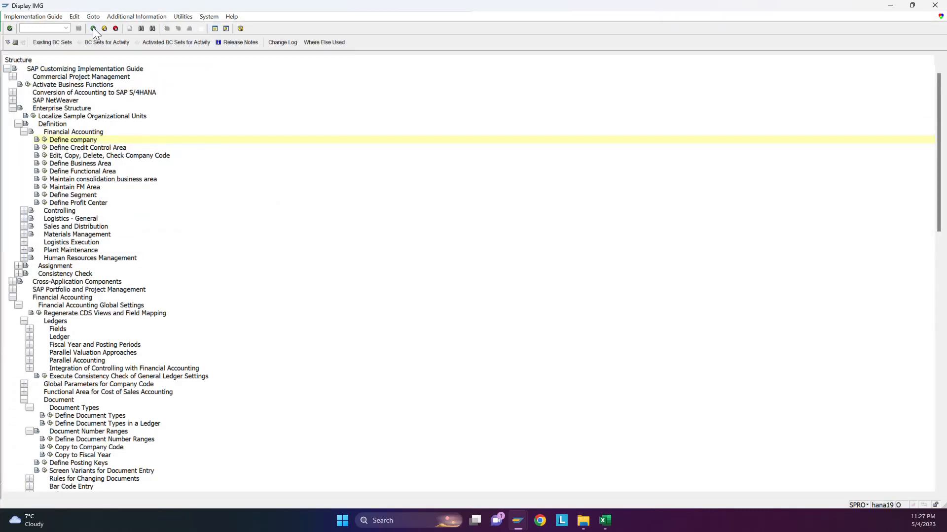
Look up company code P1 through the Edit Company Code Data activity, then return to the implementation guide
left_click(44, 156)
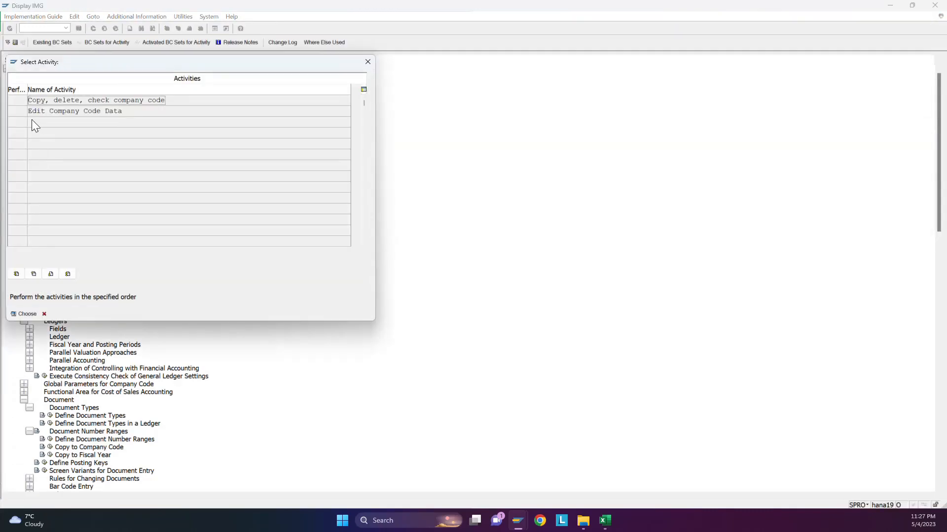
double_click(48, 111)
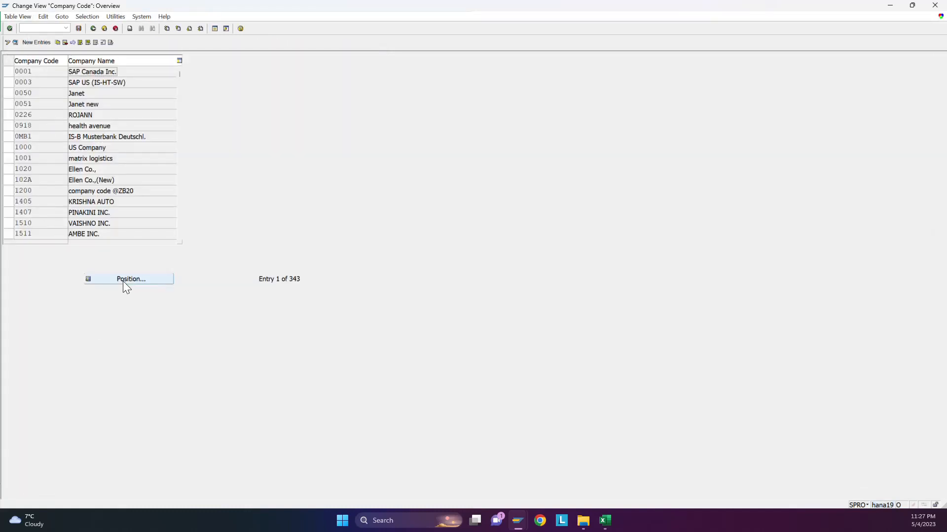
left_click(124, 284)
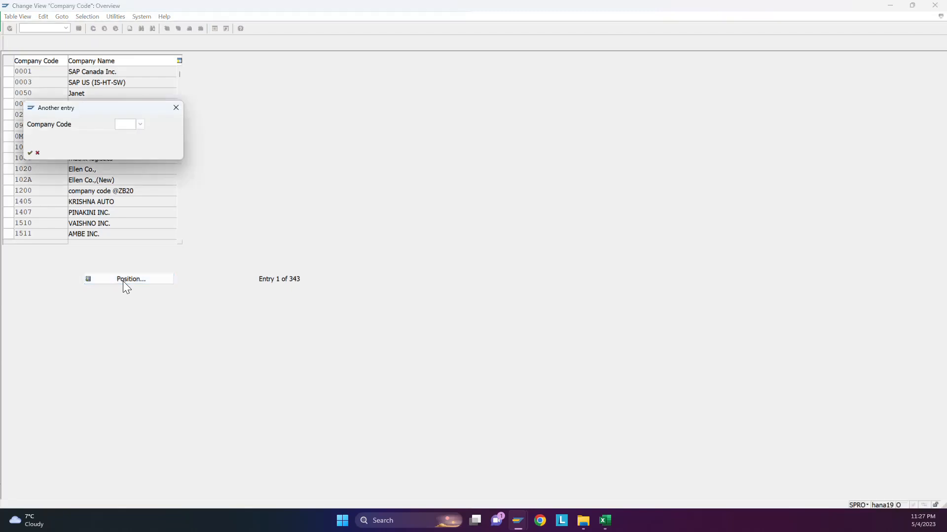
type("P1")
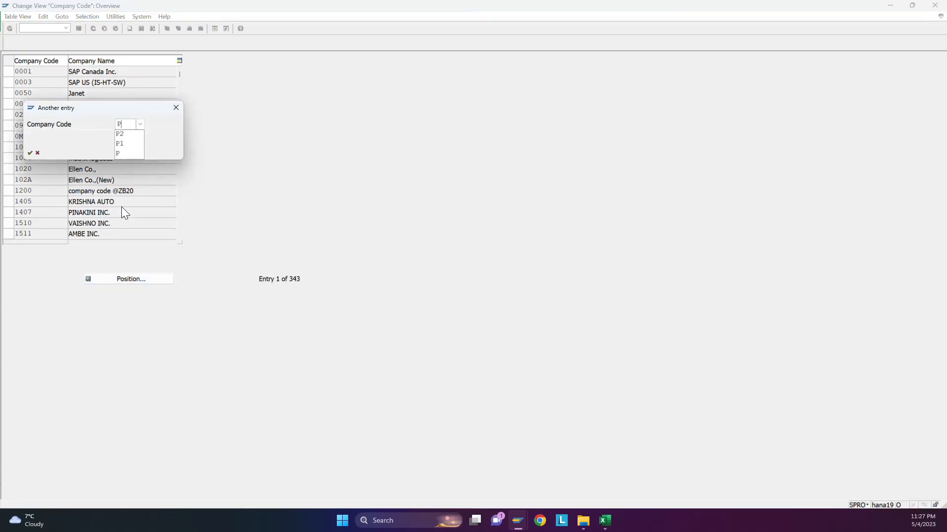
key("Return")
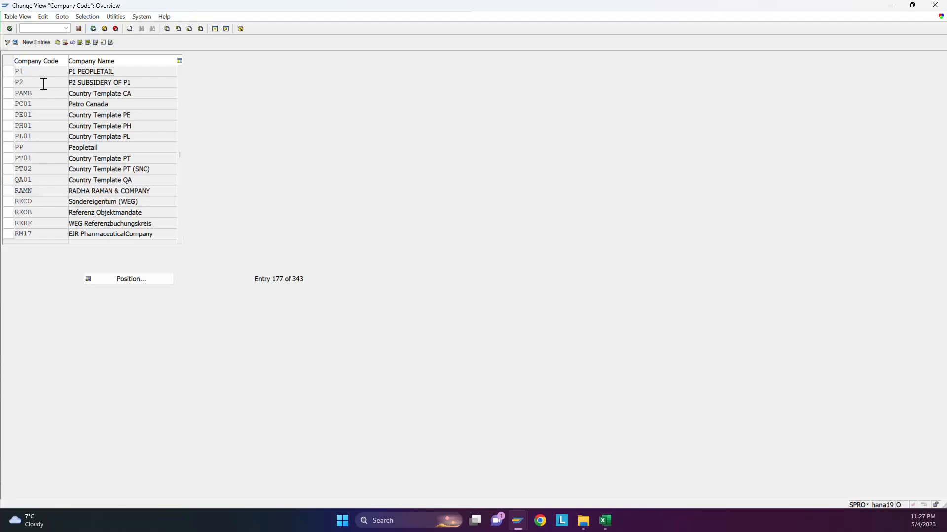
left_click(93, 30)
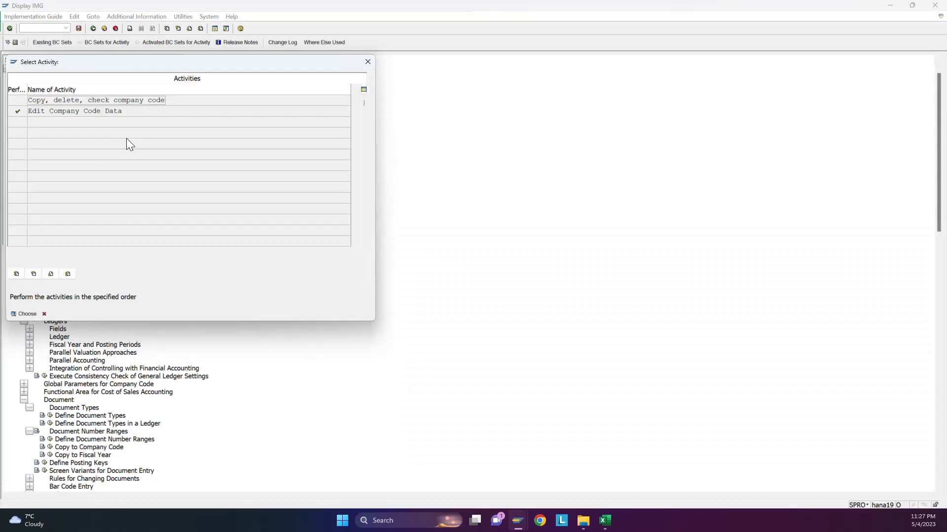
left_click(368, 60)
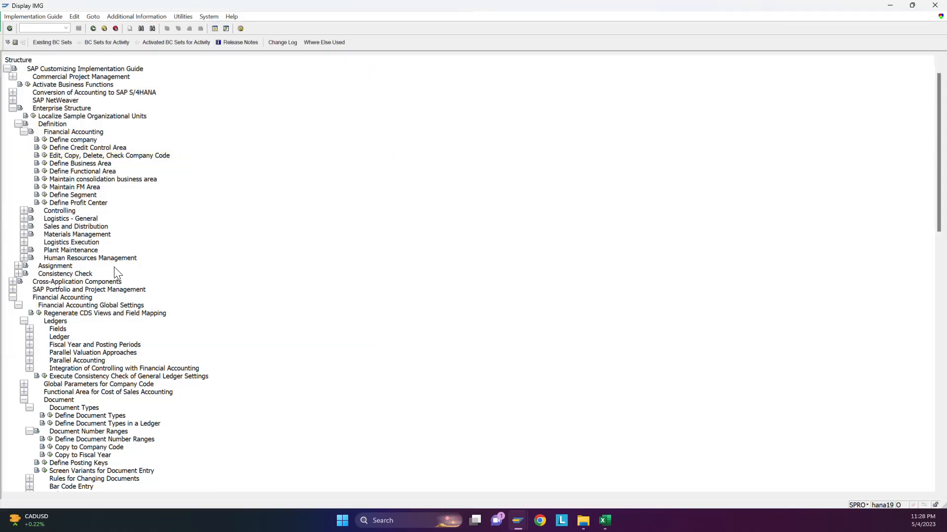
Check the company assigned to P1 and P2 in Assign company code to company under Assignment, Financial Accounting, and return to the guide
left_click(18, 266)
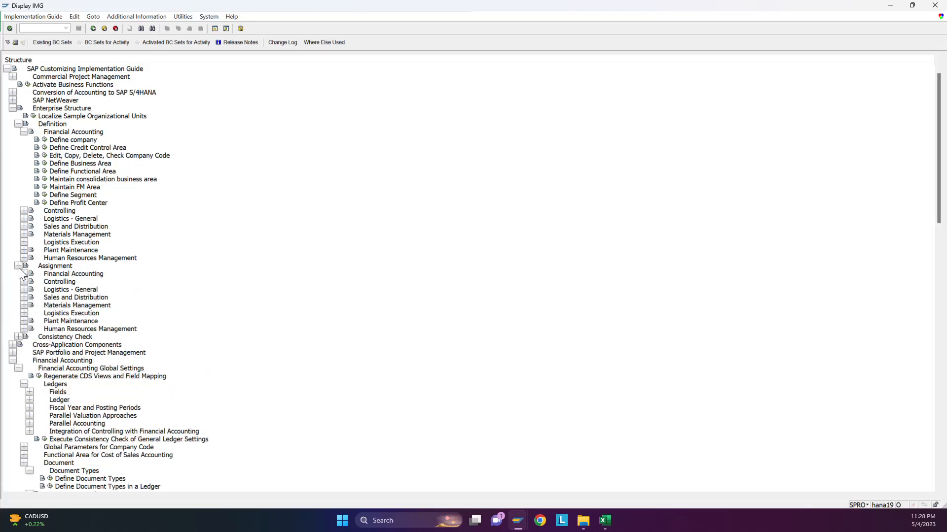
left_click(25, 274)
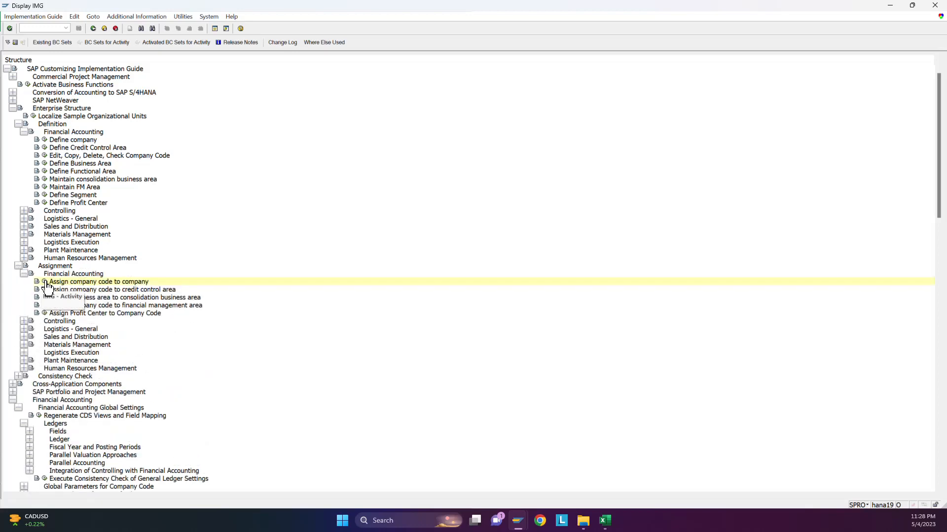
left_click(45, 283)
left_click(123, 487)
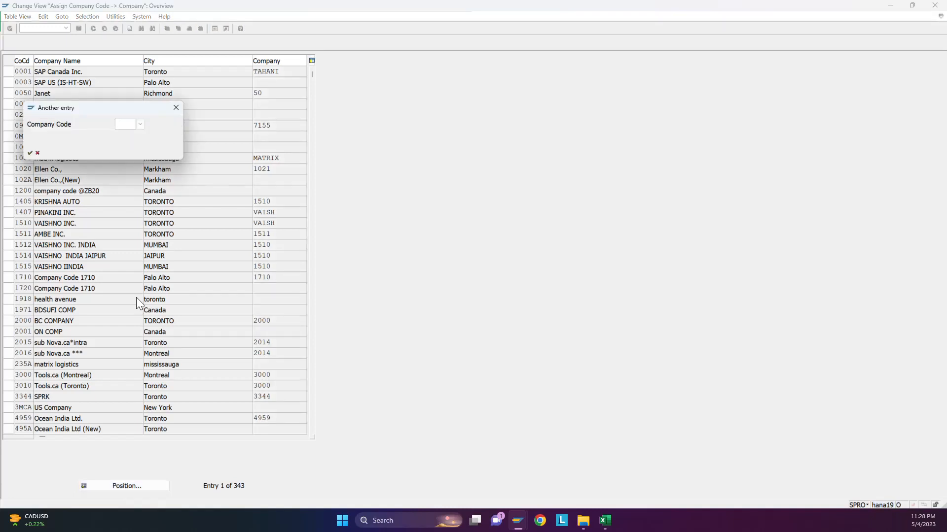
type("p")
key("Return")
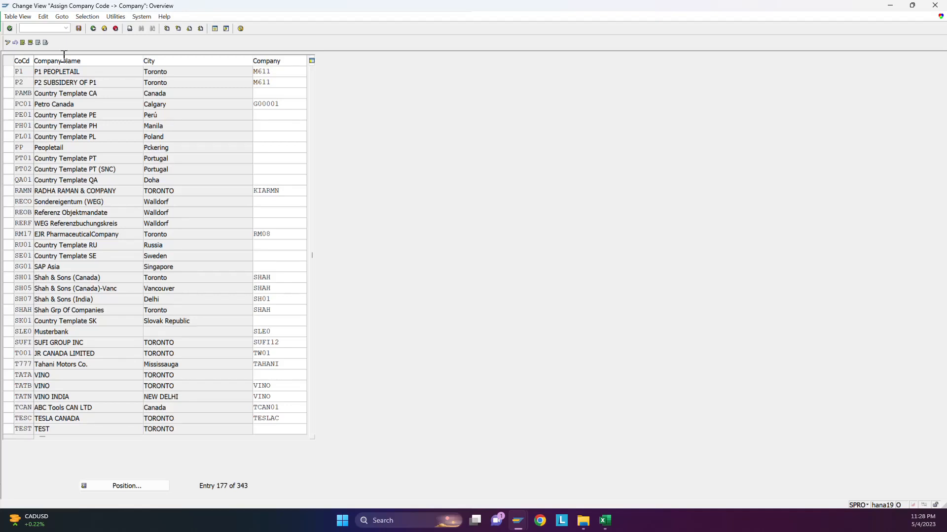
left_click(93, 28)
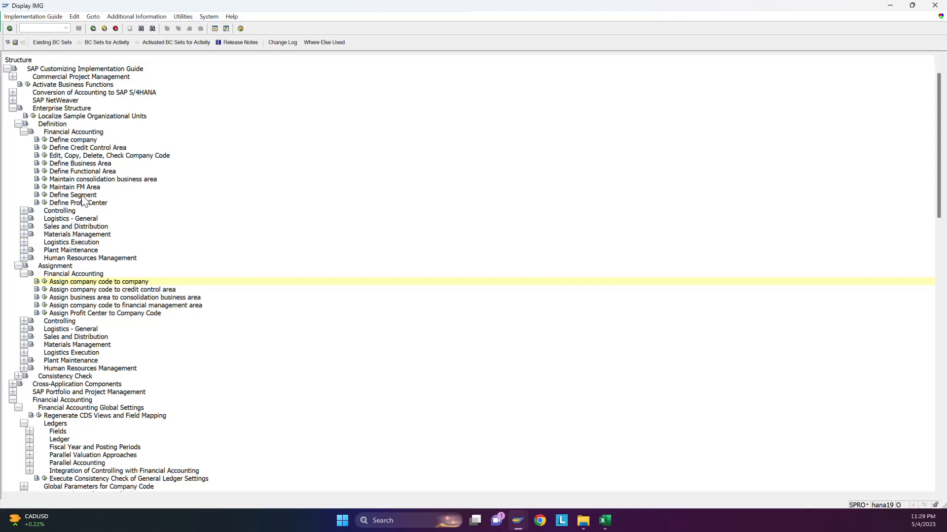
scroll(84, 224, "down", 3)
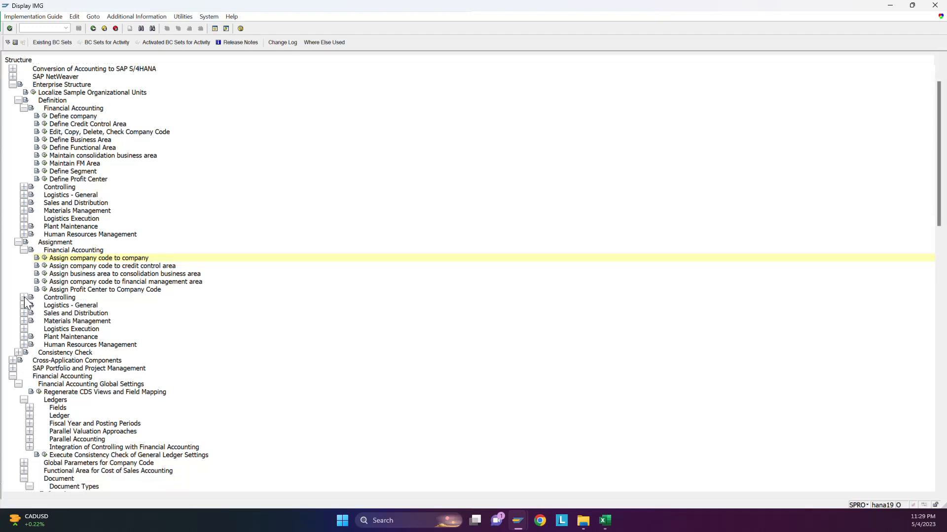
Open Assign company code to controlling area under Assignment, Controlling, and position the controlling area list at P1
scroll(25, 296, "down", 1)
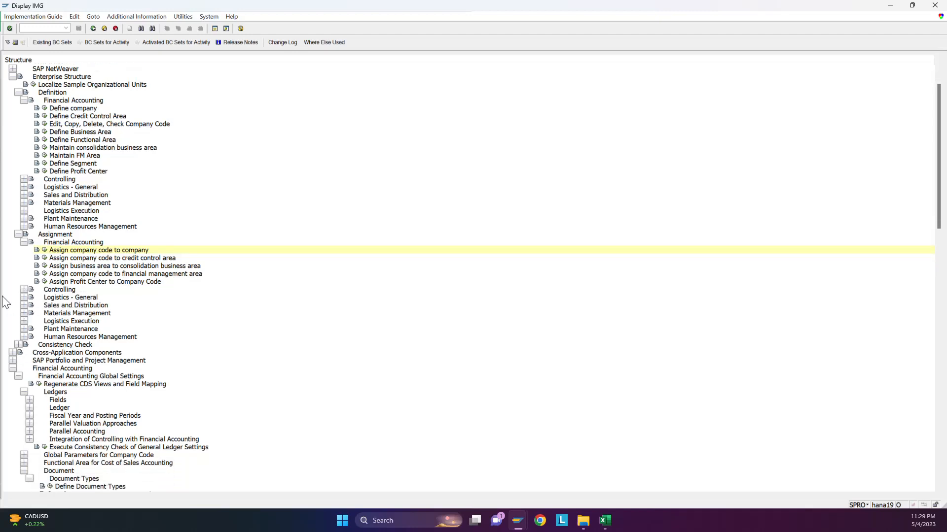
left_click(24, 289)
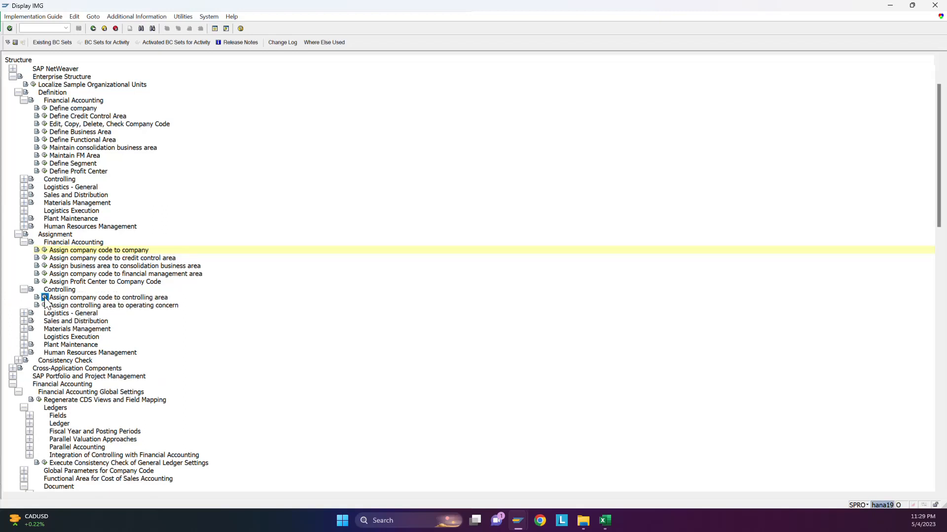
left_click(44, 297)
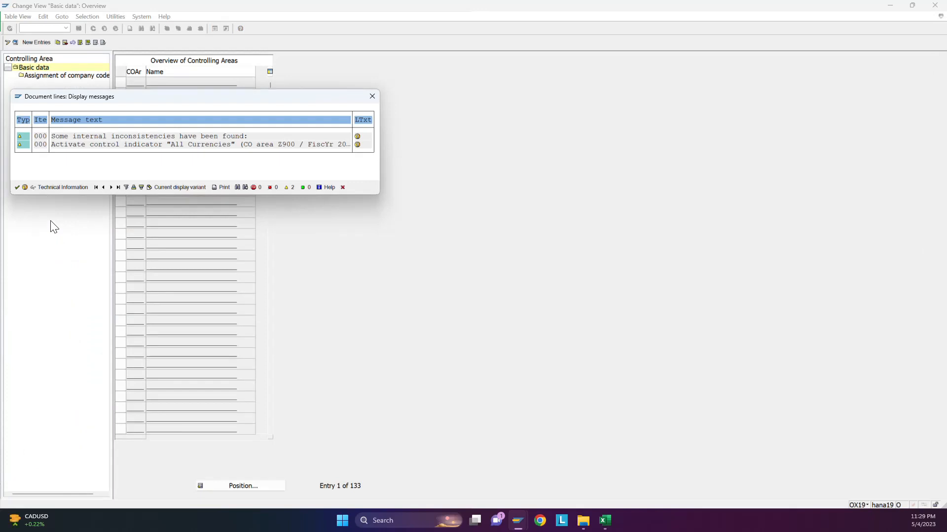
key("Return")
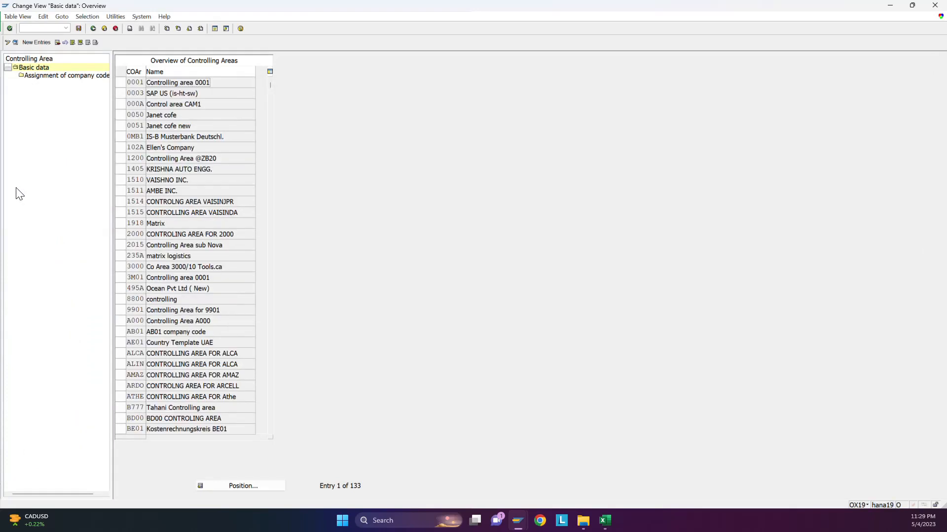
left_click(237, 486)
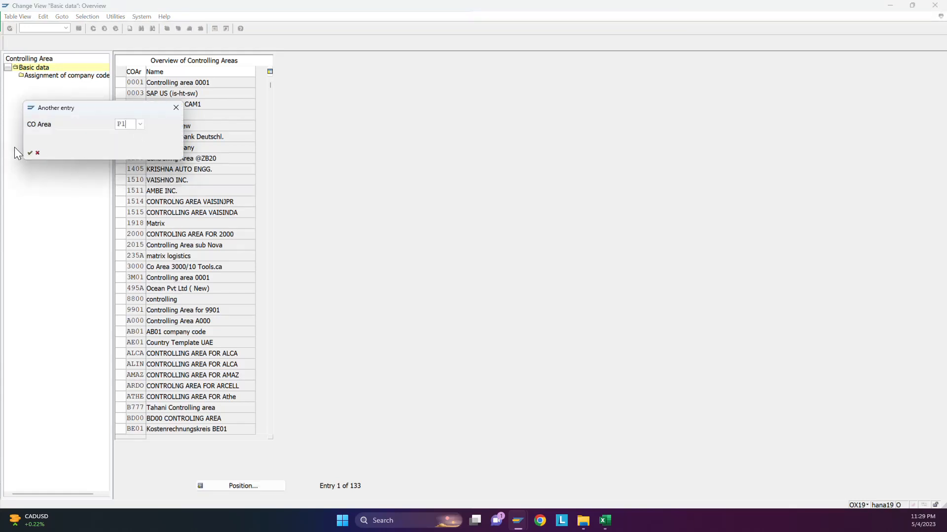
left_click(28, 153)
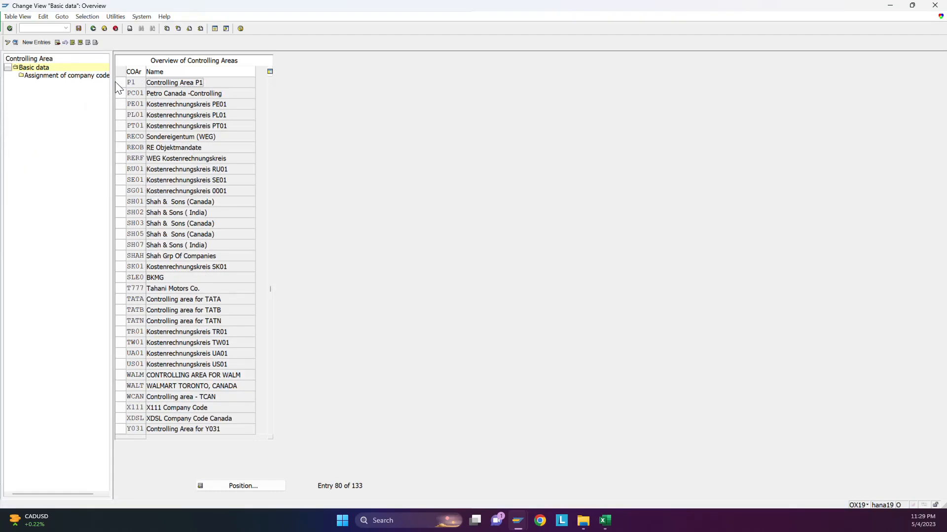
Check the company codes assigned to controlling area P1, then return to the implementation guide
left_click(119, 83)
double_click(90, 76)
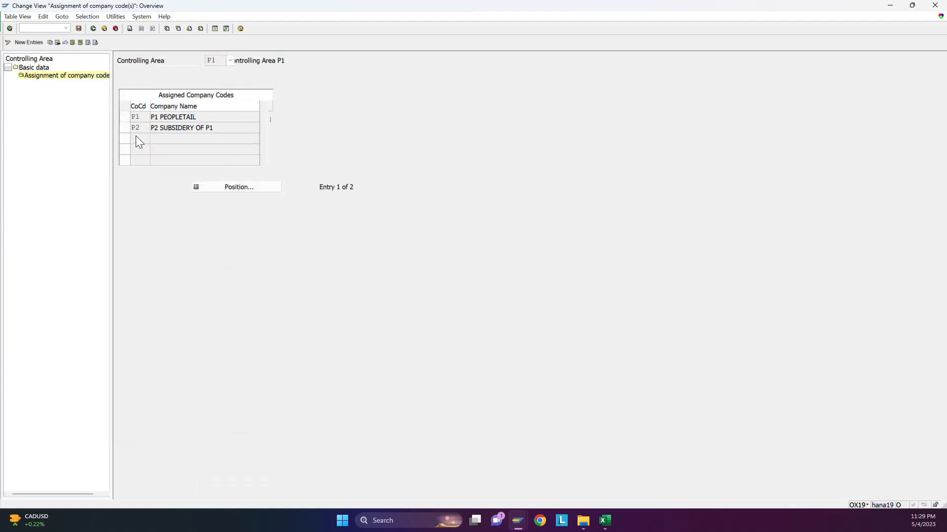
left_click(91, 28)
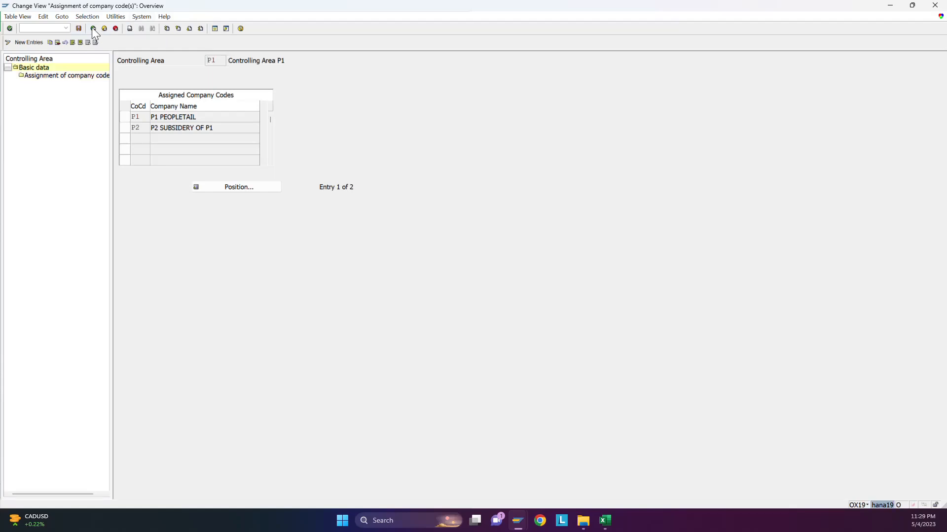
left_click(93, 30)
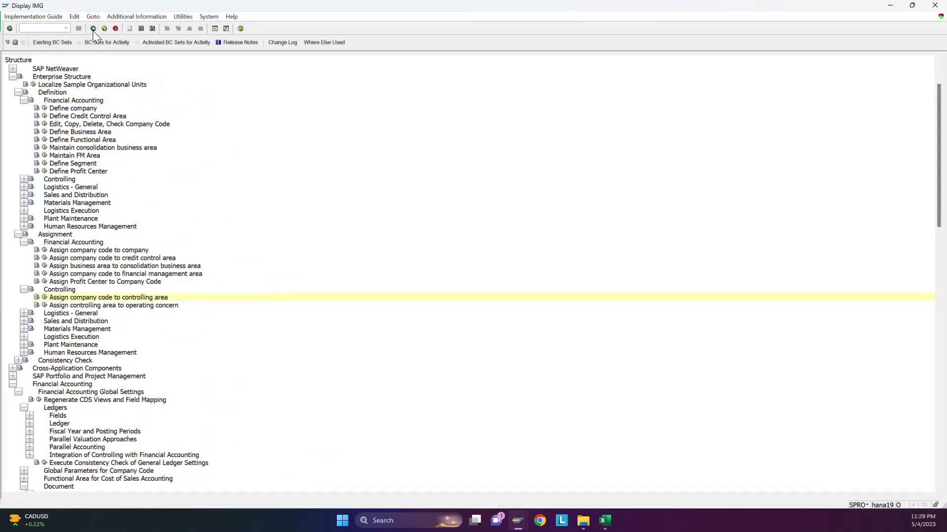
Open Define Document Types under Financial Accounting Global Settings and position the list at document type SA
scroll(128, 323, "down", 1)
scroll(128, 323, "down", 1)
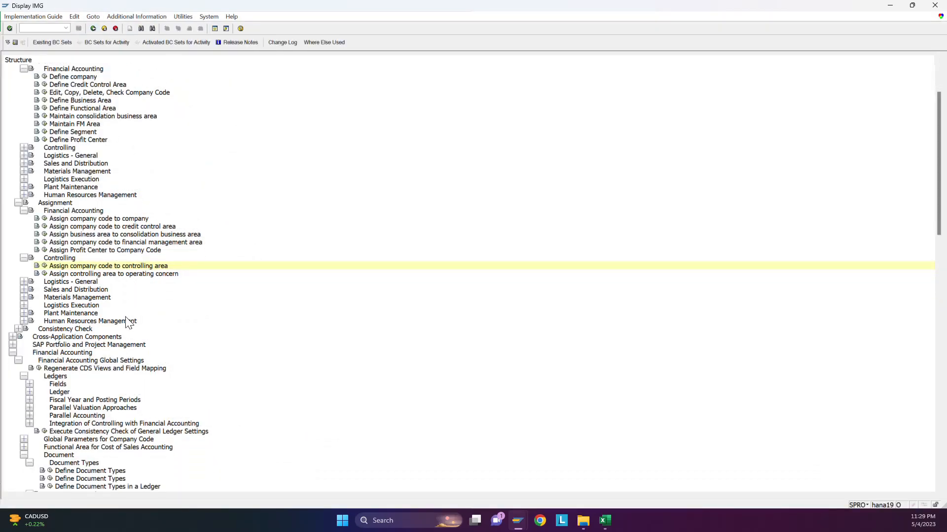
scroll(128, 323, "down", 5)
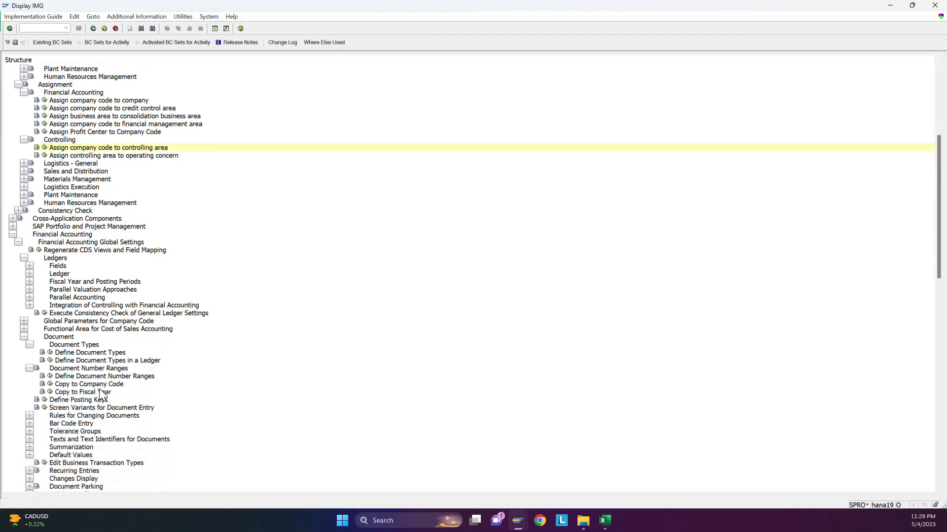
left_click(50, 353)
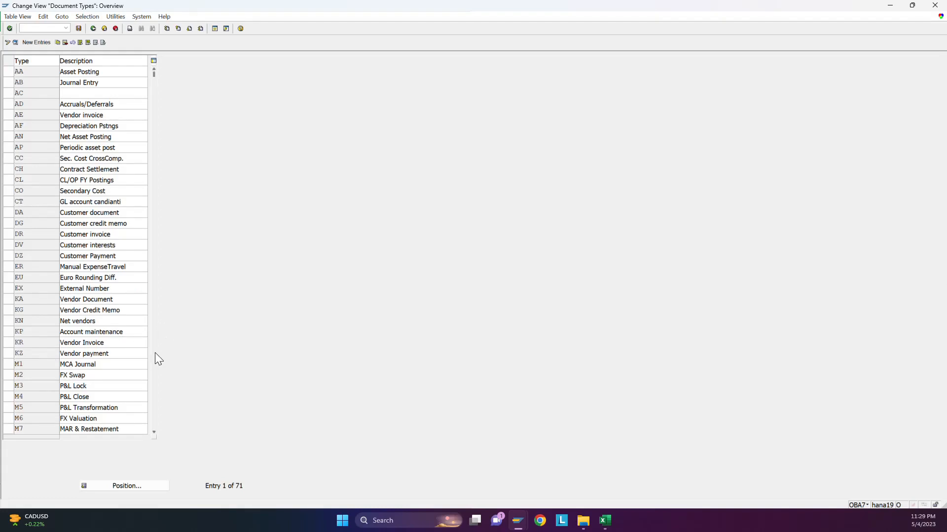
left_click(121, 487)
type("SA")
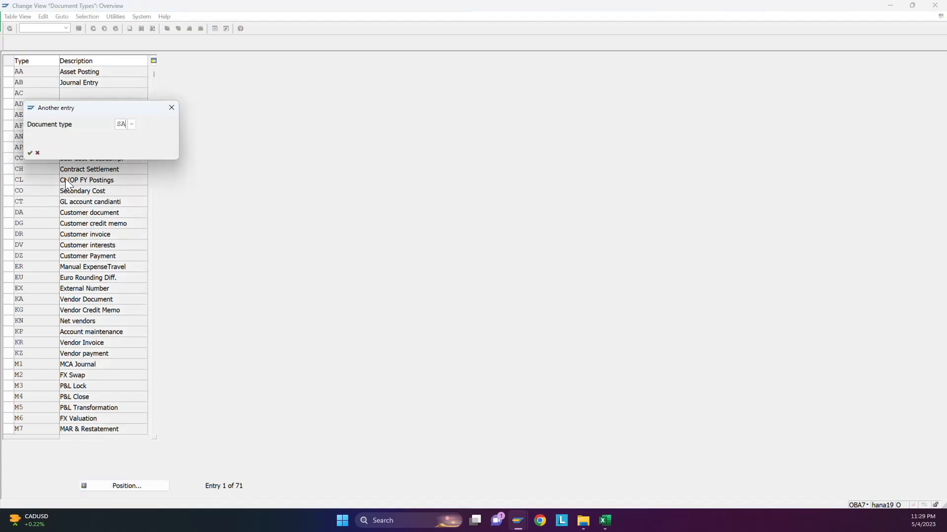
key("Return")
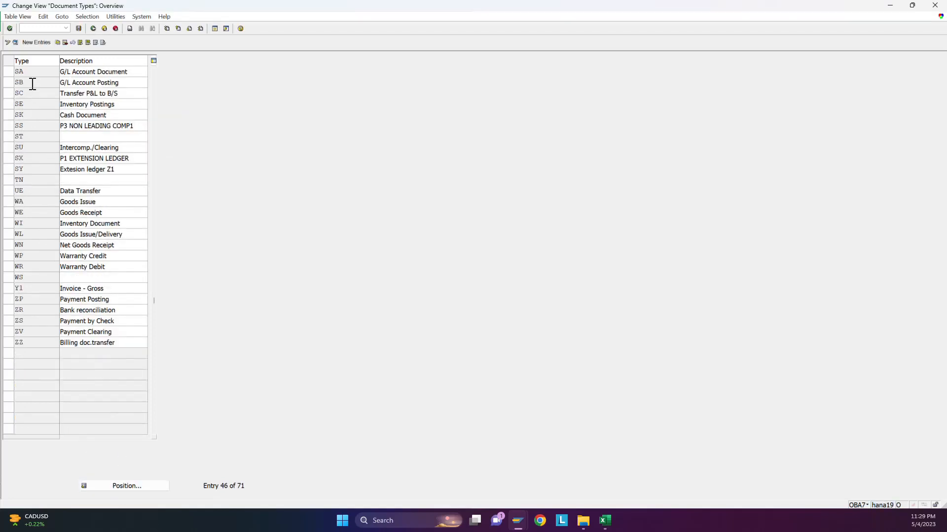
Review the details of document type SA, including its Inter-Company setting, and return to the implementation guide
left_click(9, 71)
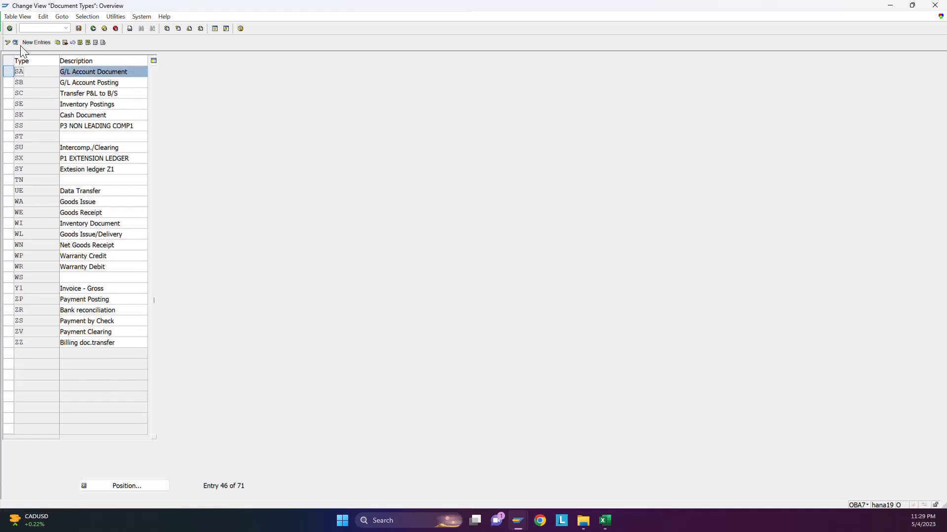
left_click(14, 42)
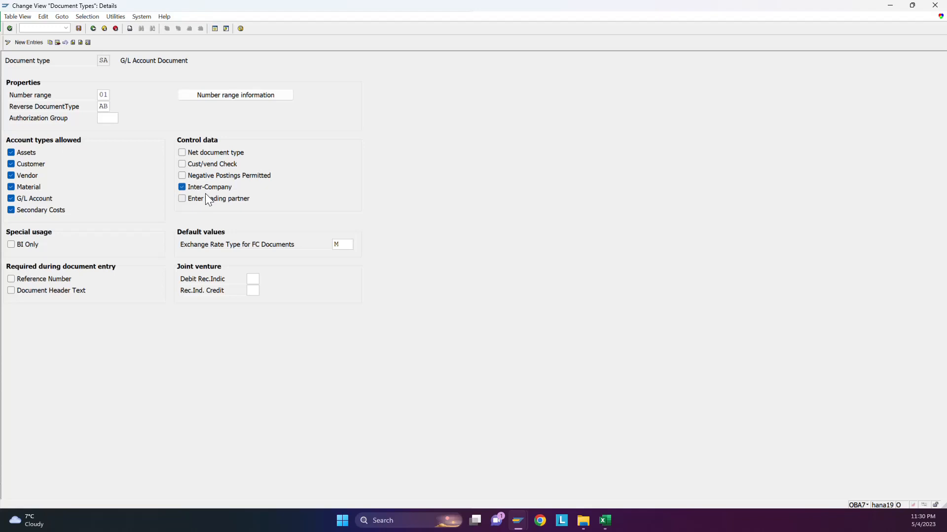
left_click(96, 28)
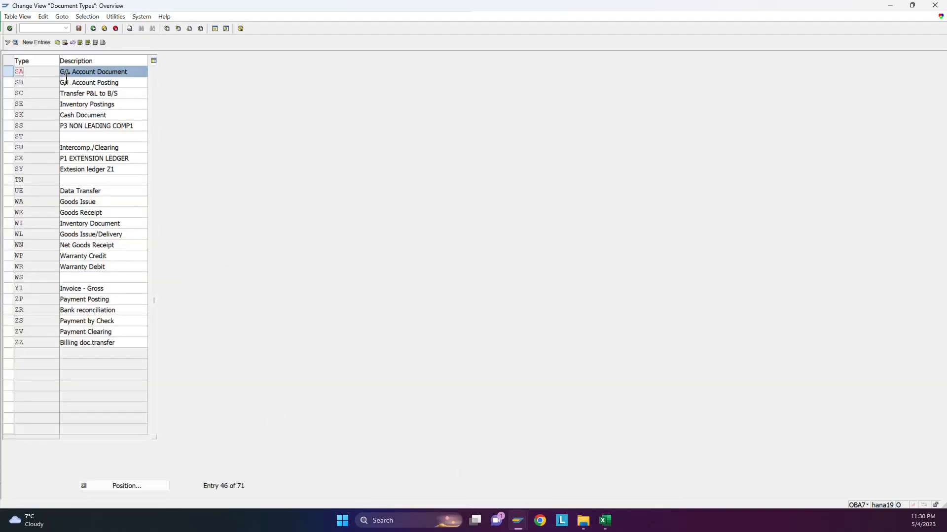
left_click(94, 29)
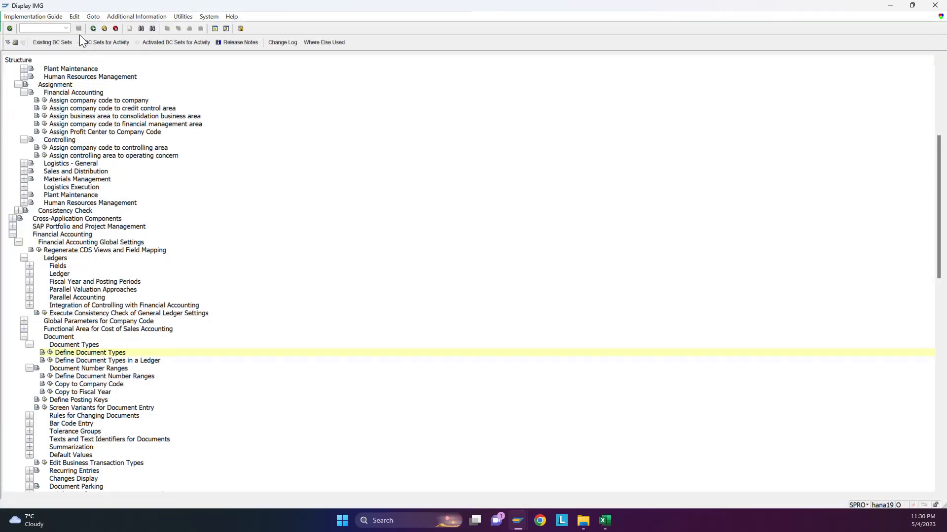
Start transaction FS00 with /NFS00 and display the A/R - P2 G/L account in company code P2
left_click(52, 28)
type("p")
key("BackSpace")
type("FS00")
key("Return")
type("/NFS00")
key("Return")
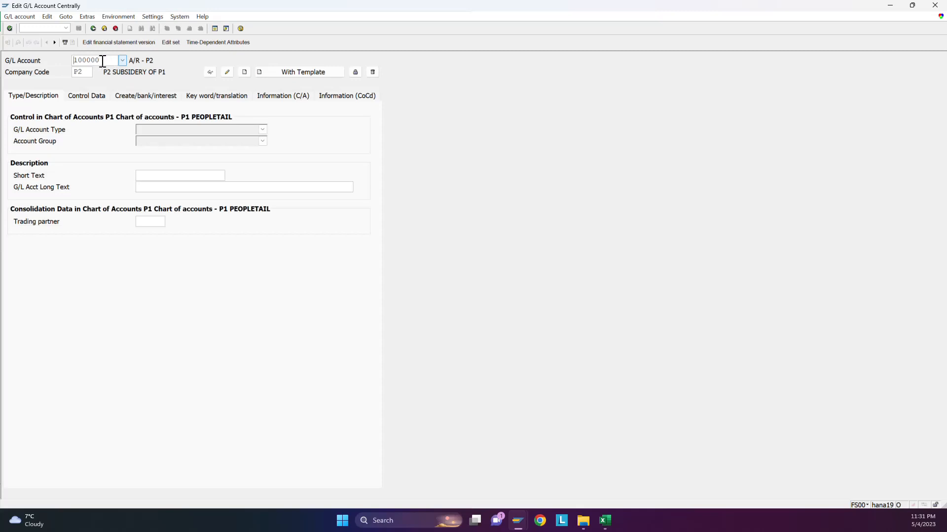
key("Return")
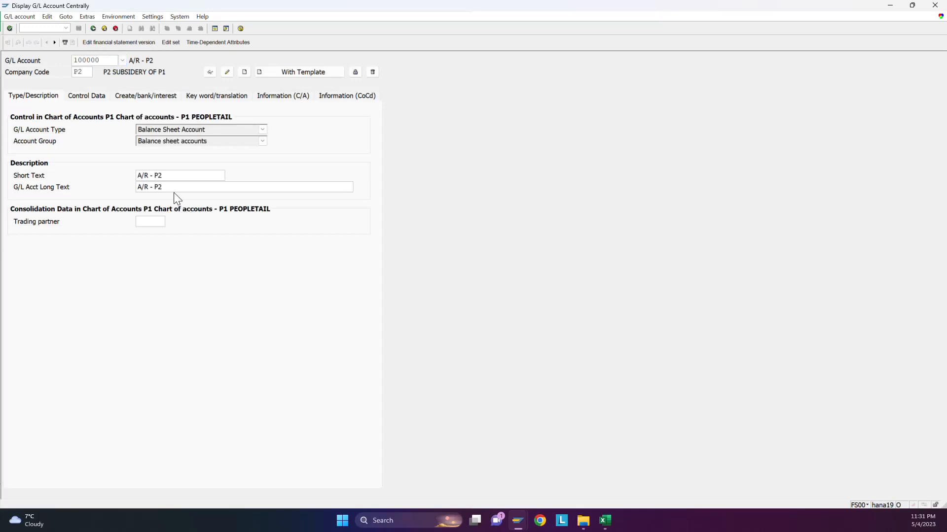
Display the same G/L account in company code P1
left_click(83, 72)
key("BackSpace")
type("1")
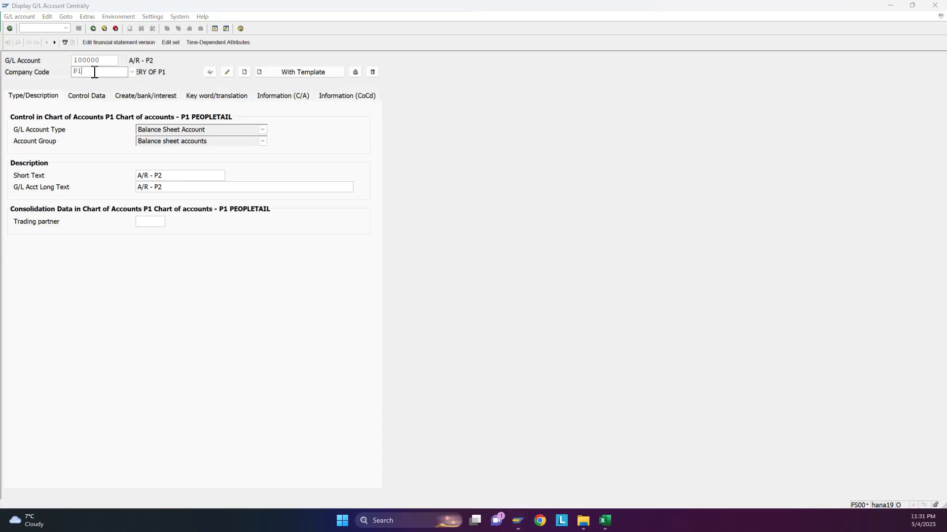
key("Return")
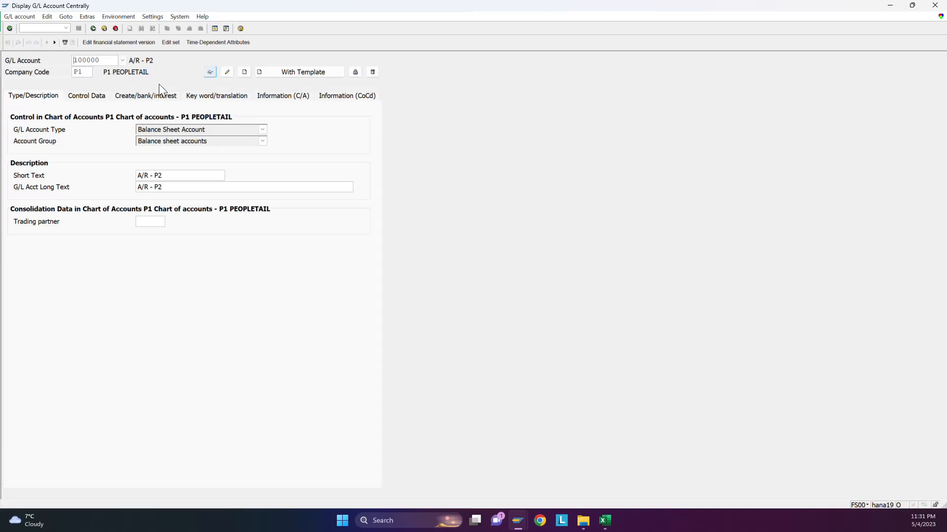
left_click(90, 74)
key("Return")
left_click(89, 72)
key("Return")
Leave the transaction with /n, restart FS00, and display the G/L account again for company code P1
left_click(35, 28)
type("/n")
key("Return")
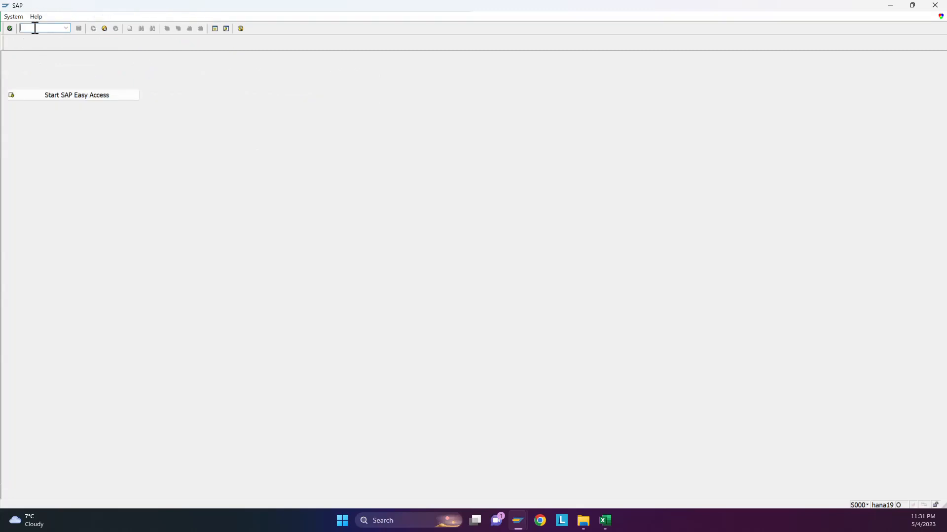
type("FS00")
key("Return")
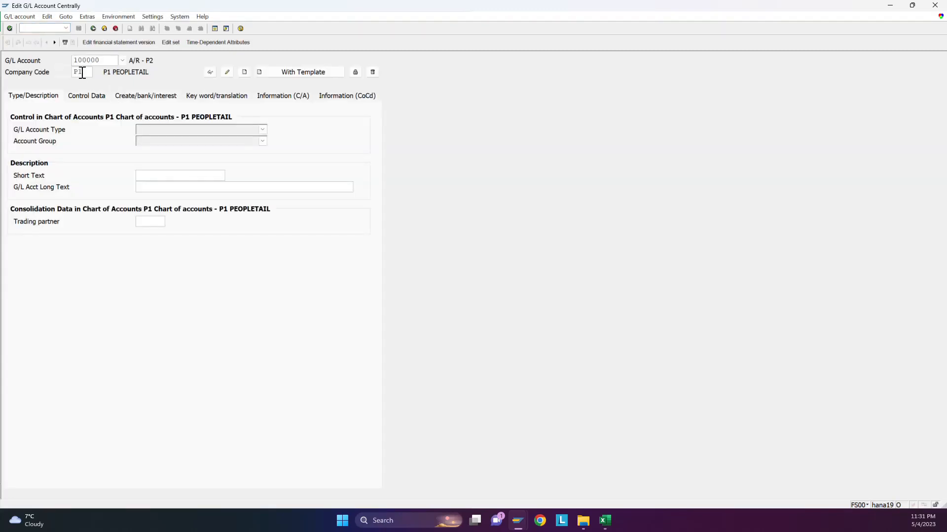
left_click(85, 72)
key("Return")
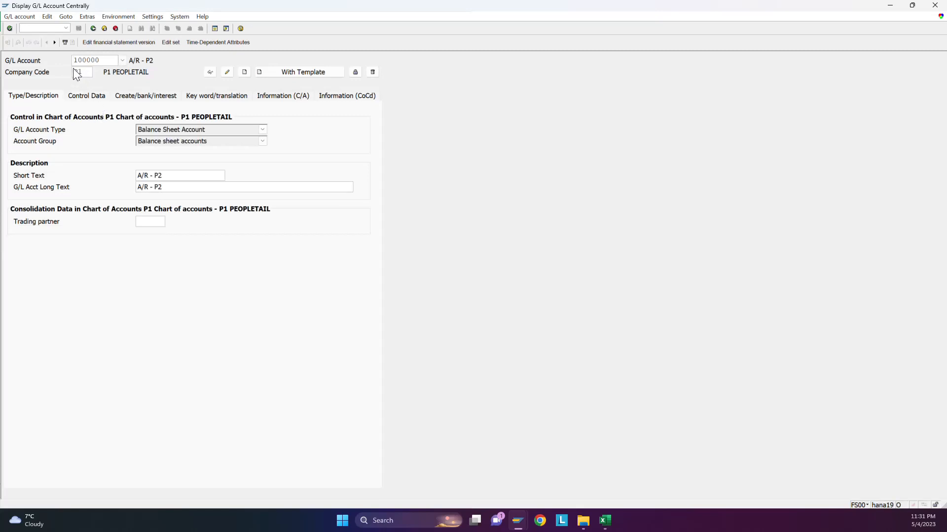
Change the G/L account's short text and long text to A/R - P1 in company code P1, and save despite the warnings
left_click(177, 176)
left_click(227, 73)
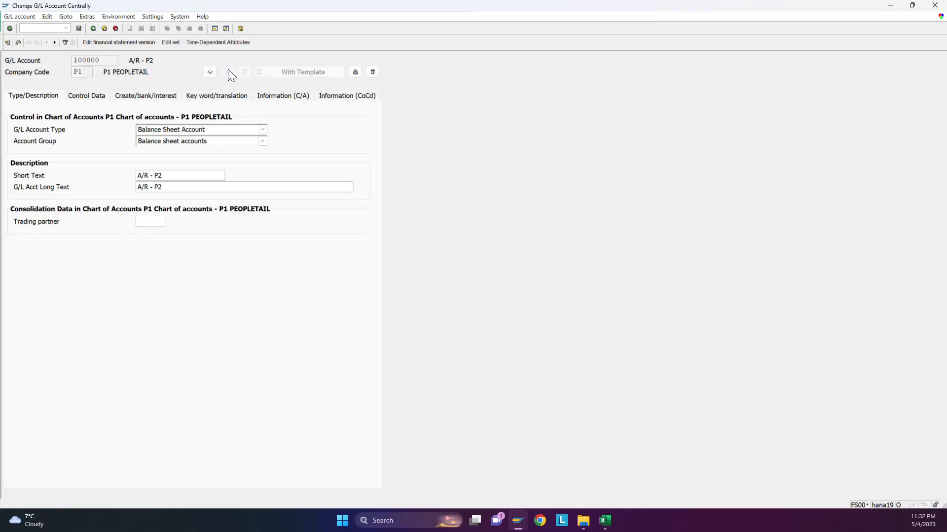
left_click(173, 175)
key("BackSpace")
type("1")
key("BackSpace")
type("1")
left_click(79, 28)
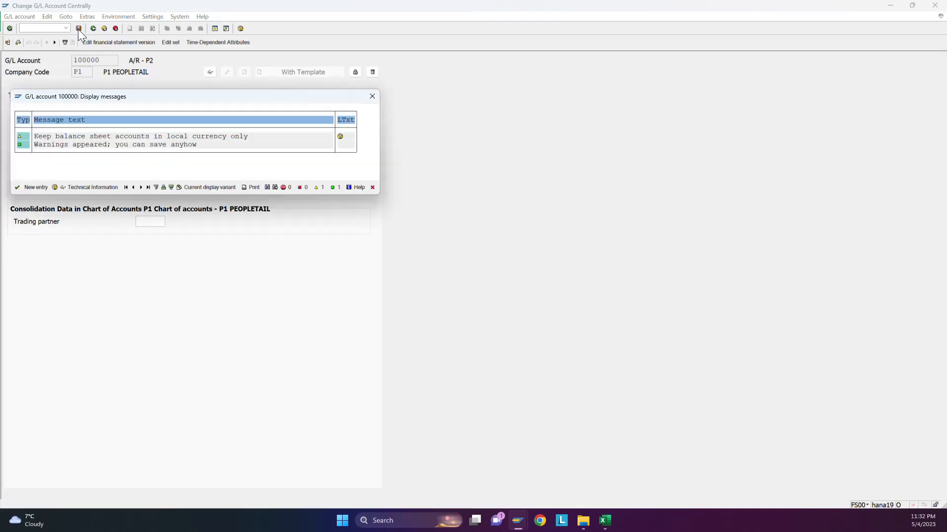
left_click(17, 188)
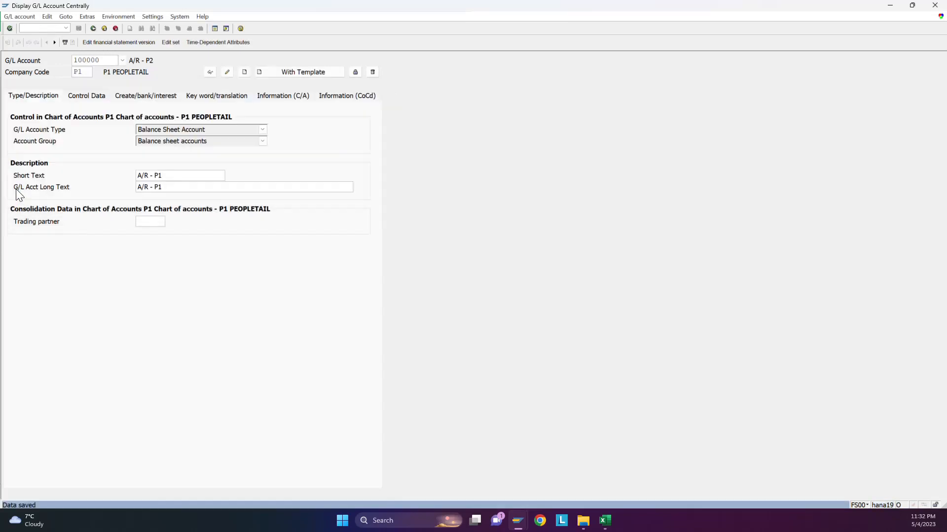
Check the same G/L account in company code P2, then leave the G/L account transaction
double_click(92, 75)
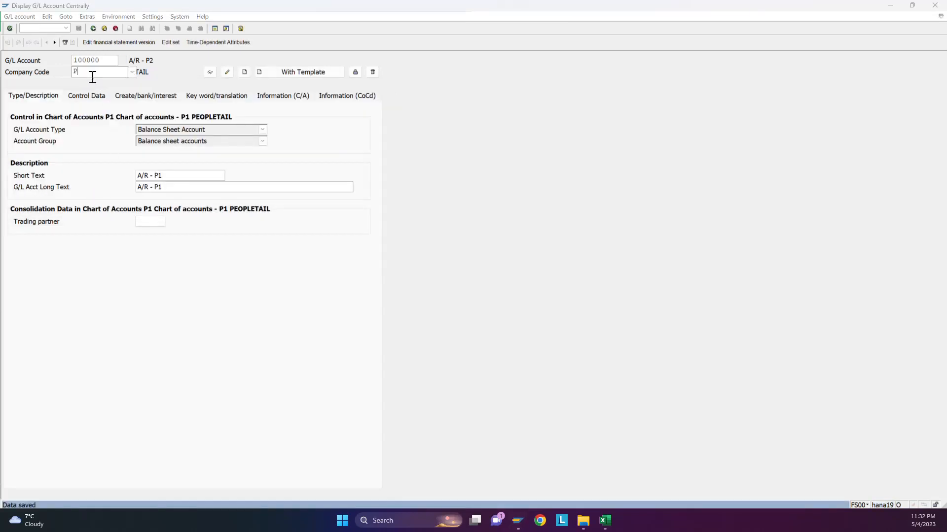
type("P2")
key("Return")
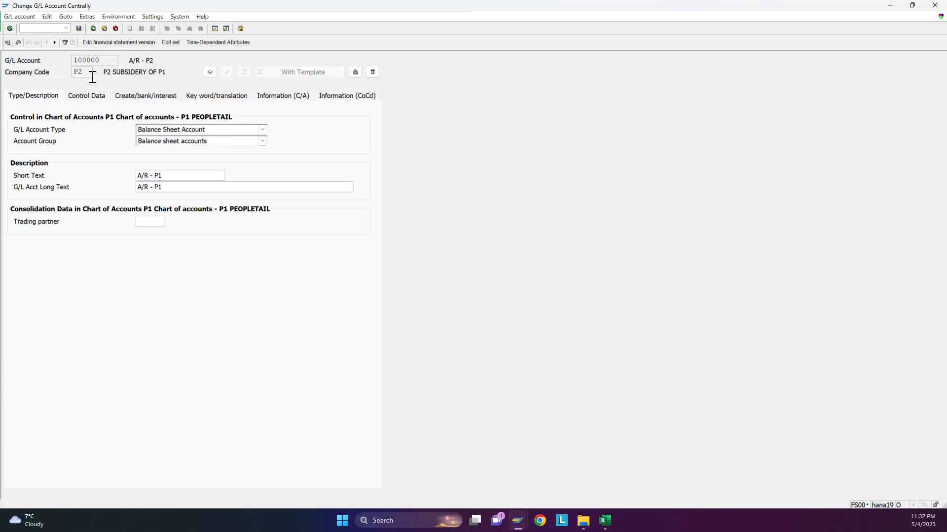
left_click(94, 28)
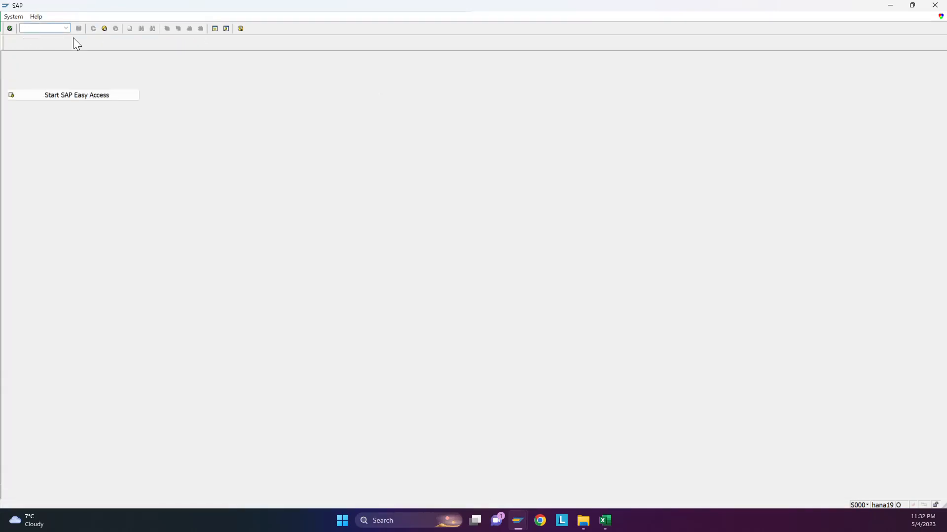
Start SAP Easy Access and expand the SAP Menu down to Accounting, Financial Accounting, General Ledger, Information System, General Ledger Reports
left_click(47, 96)
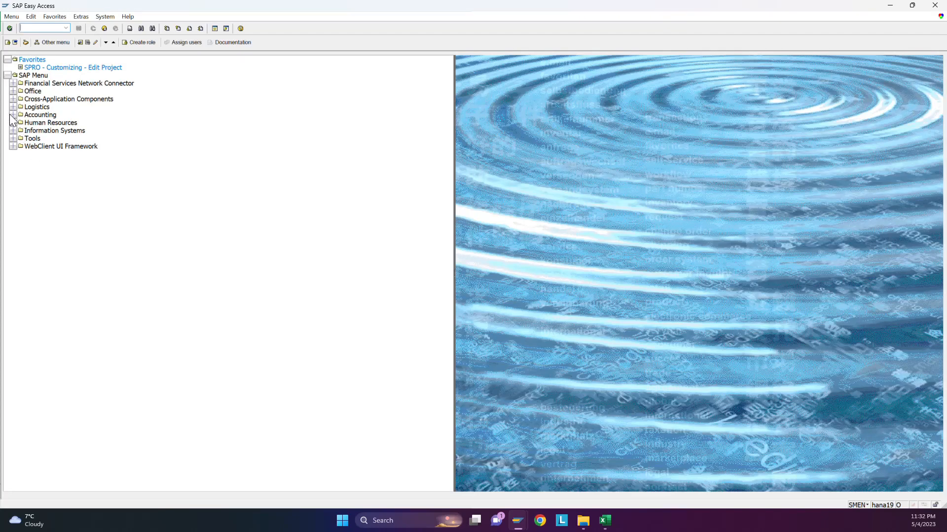
left_click(13, 114)
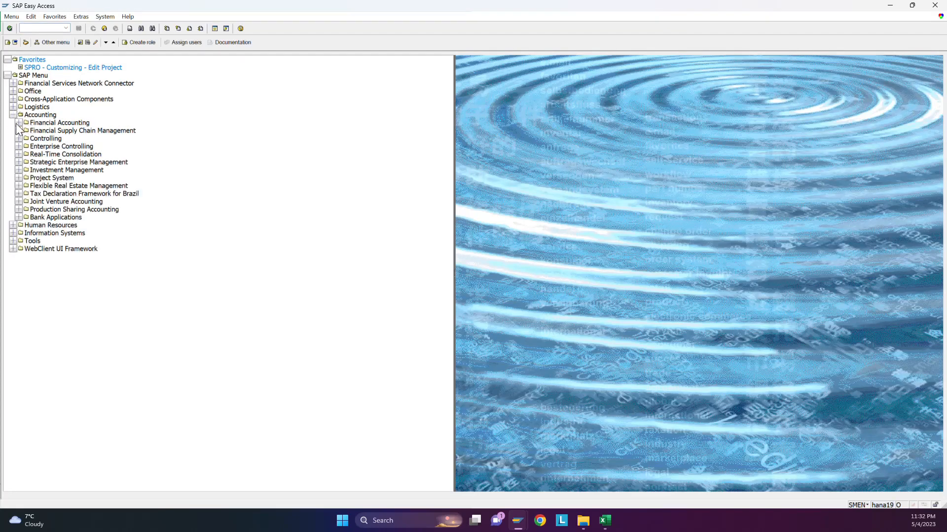
left_click(19, 123)
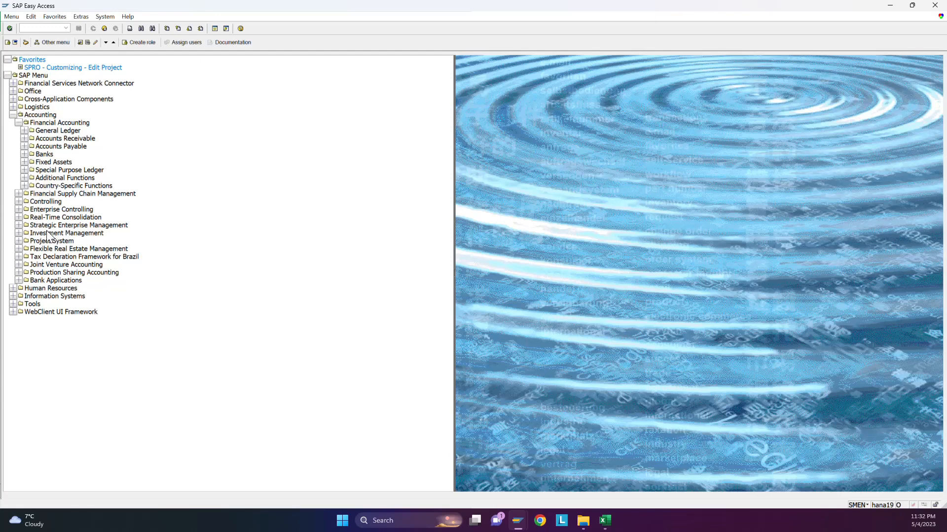
left_click(23, 131)
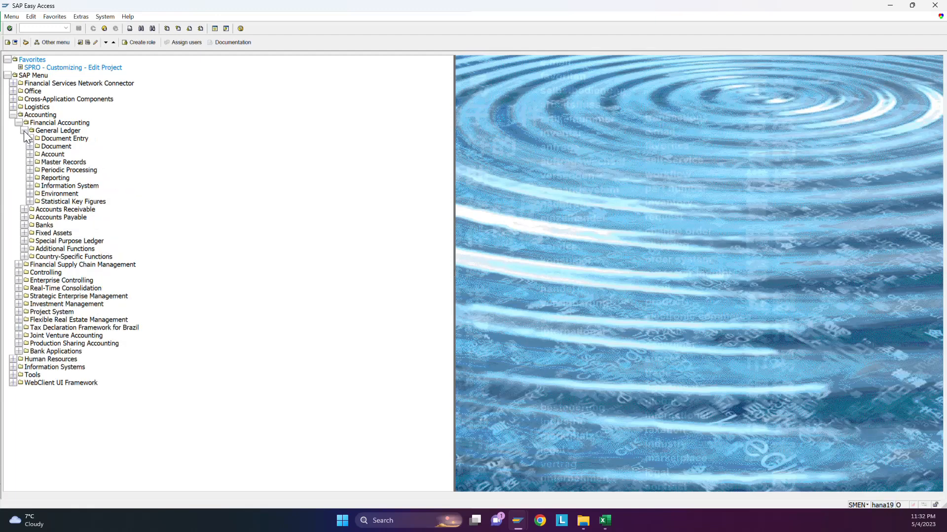
left_click(31, 178)
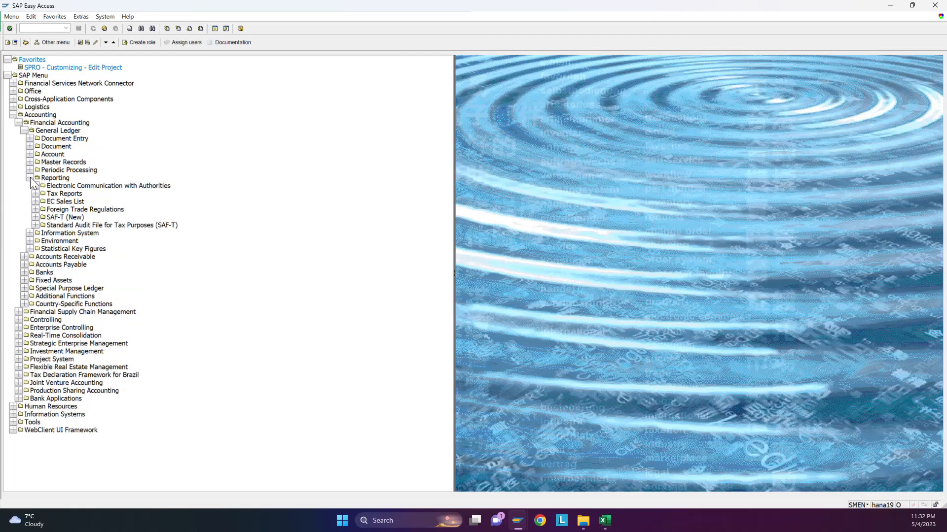
left_click(31, 178)
left_click(30, 186)
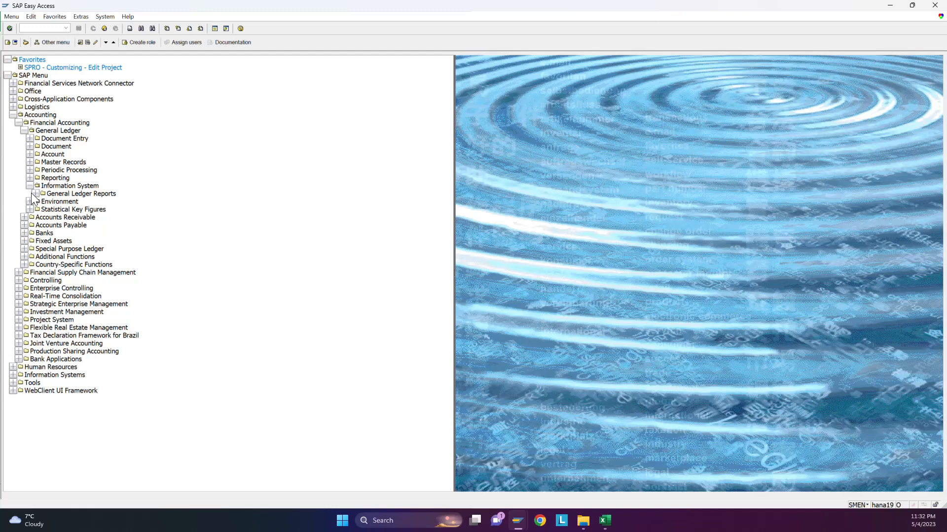
left_click(34, 193)
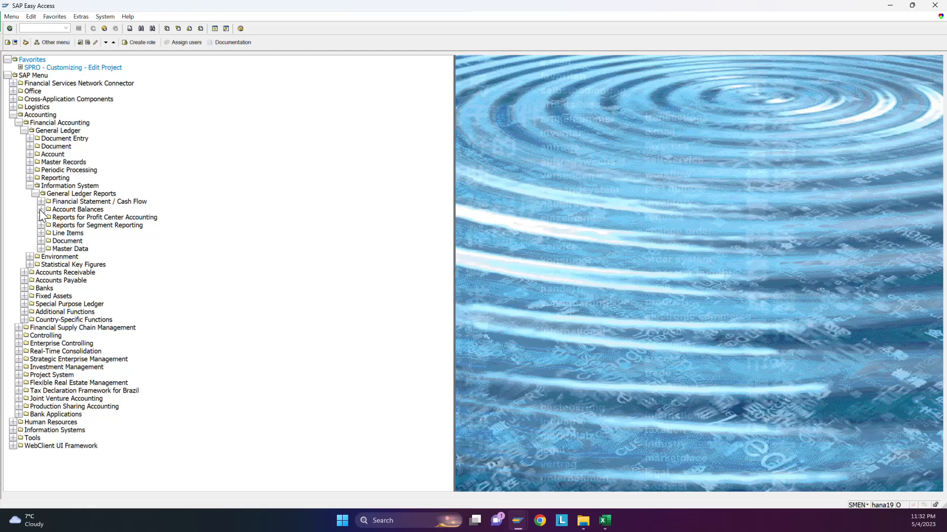
Look through the Financial Statement / Cash Flow, Document and Master Data folders for a report listing the G/L accounts
left_click(42, 202)
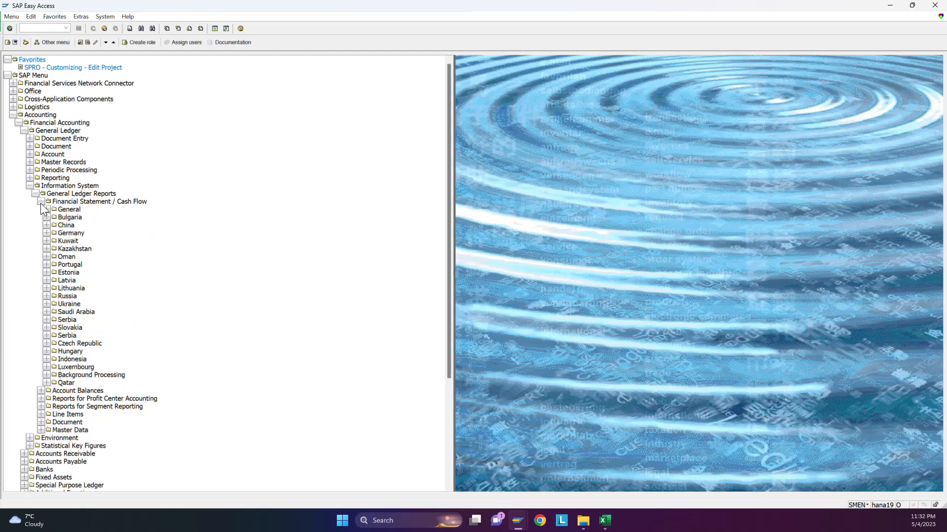
left_click(41, 203)
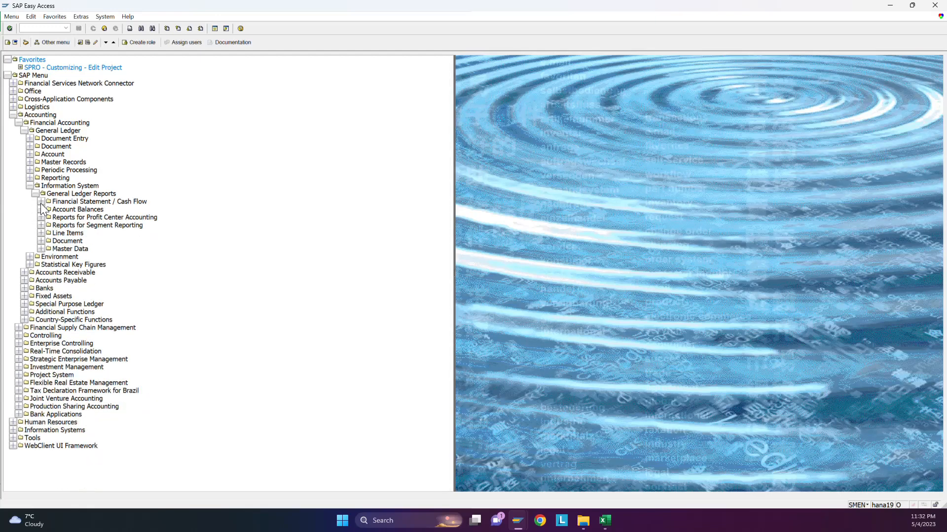
left_click(41, 241)
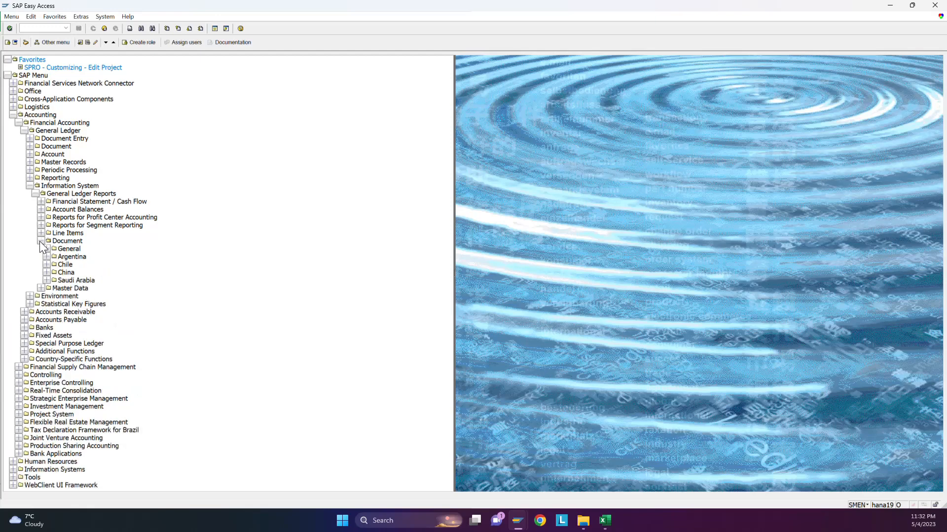
left_click(41, 241)
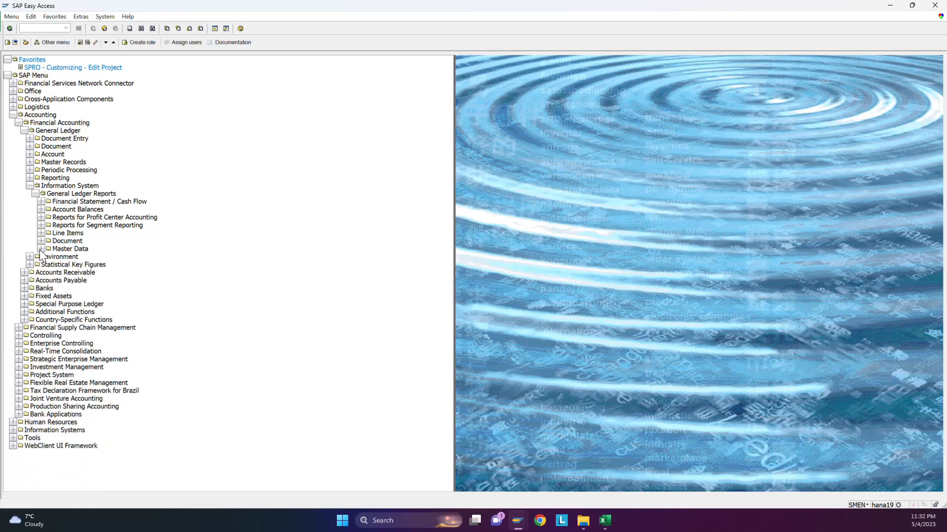
left_click(41, 202)
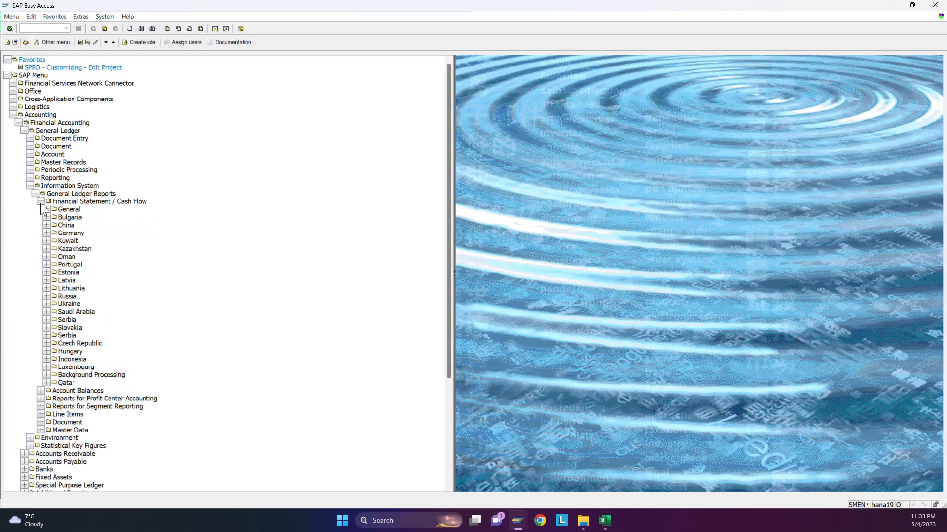
scroll(67, 259, "down", 1)
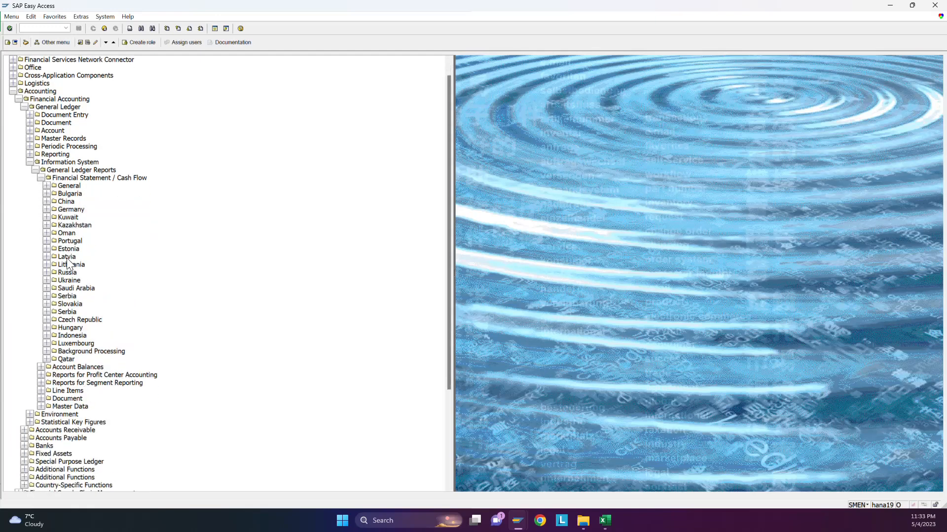
scroll(66, 259, "down", 1)
left_click(41, 155)
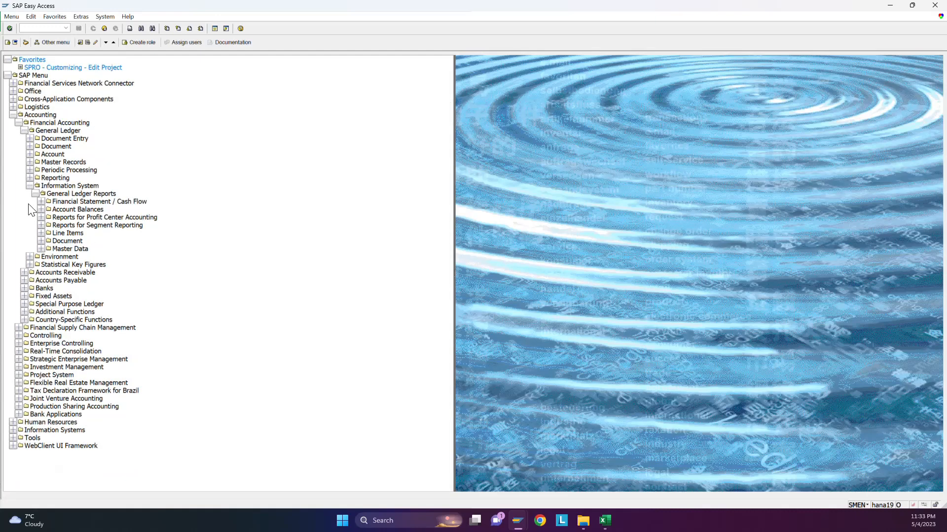
left_click(40, 249)
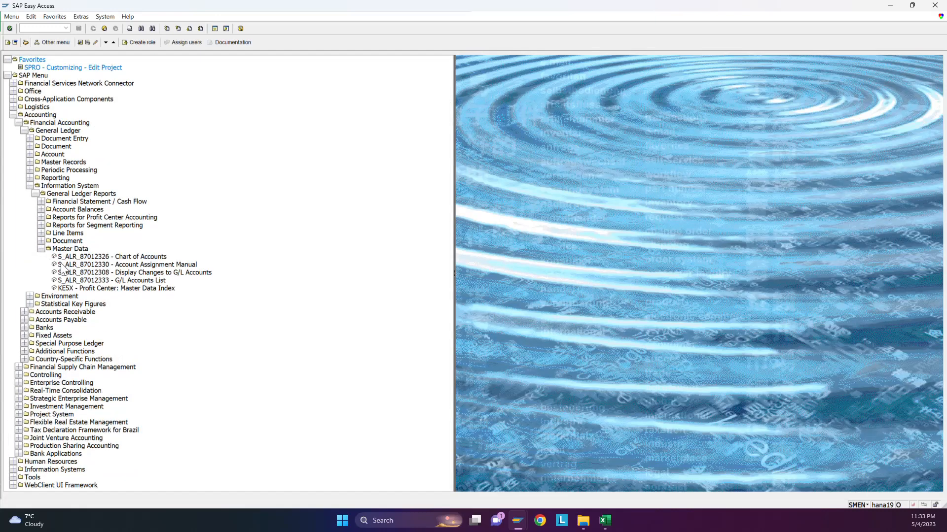
Try to open the Chart of Accounts report (S_ALR_87012326) from the Master Data reports
left_click(63, 257)
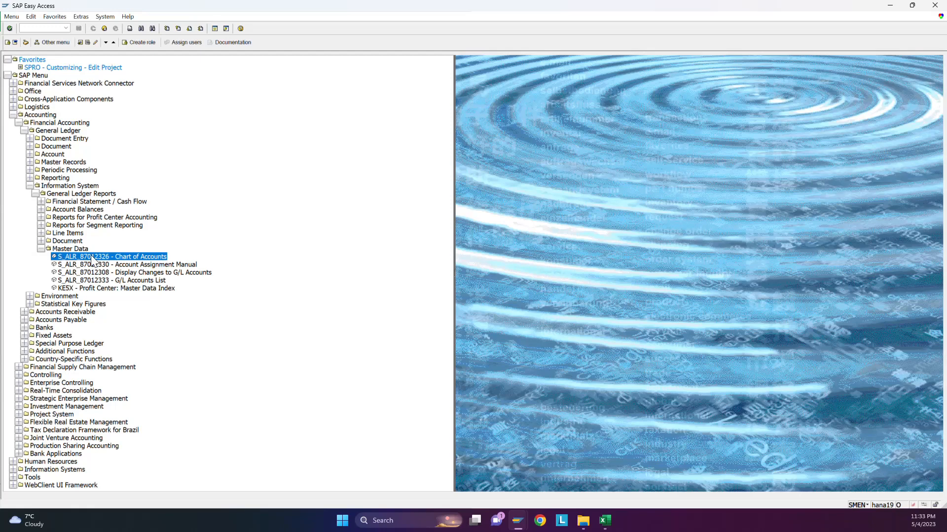
double_click(141, 257)
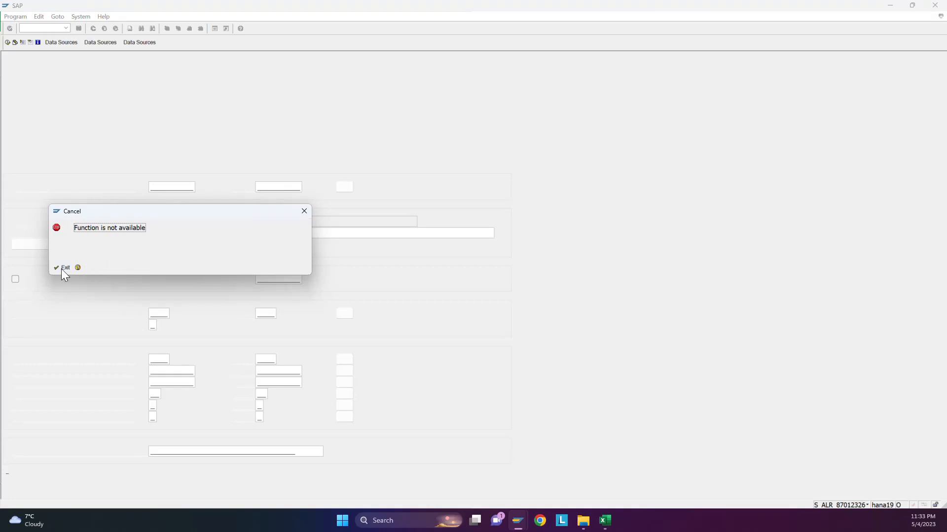
left_click(58, 268)
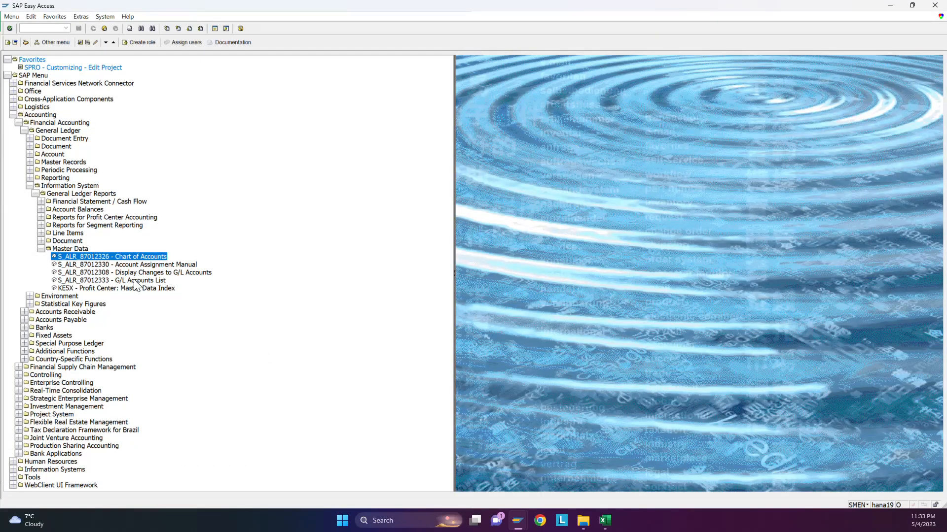
Run the G/L Accounts List report (S_ALR_87012333) for chart of accounts P1 and company code P1
double_click(134, 280)
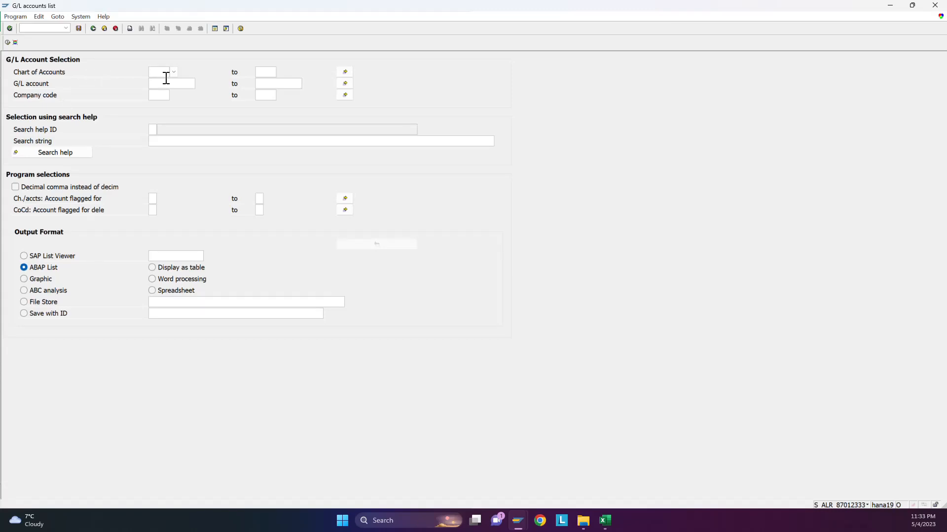
left_click(175, 73)
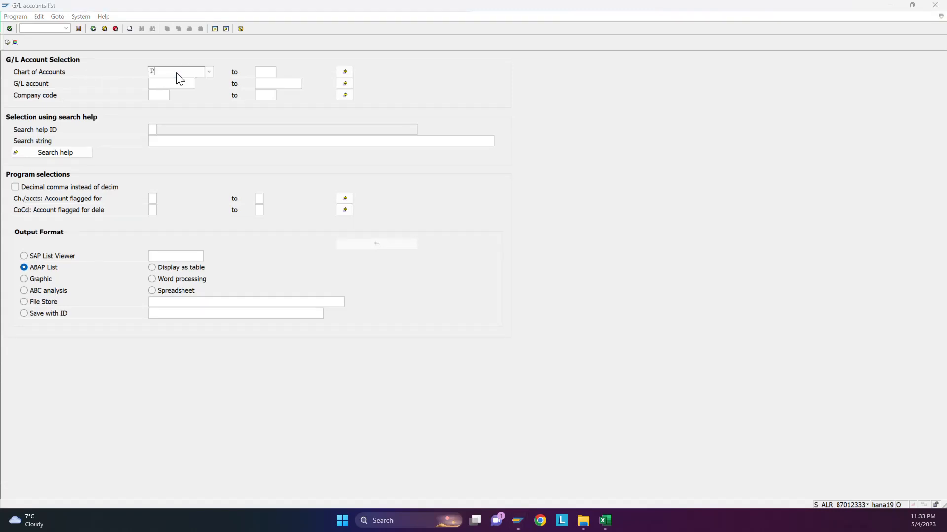
left_click(153, 94)
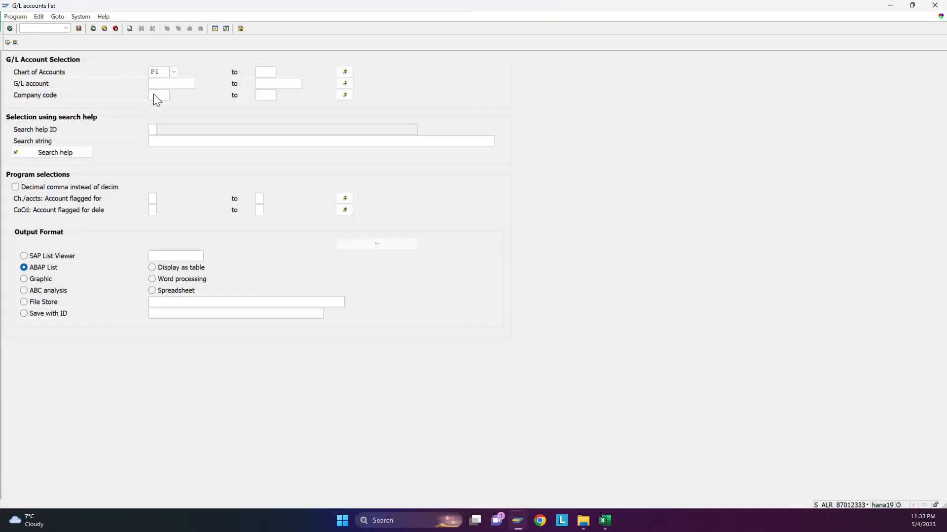
left_click(155, 96)
type("P")
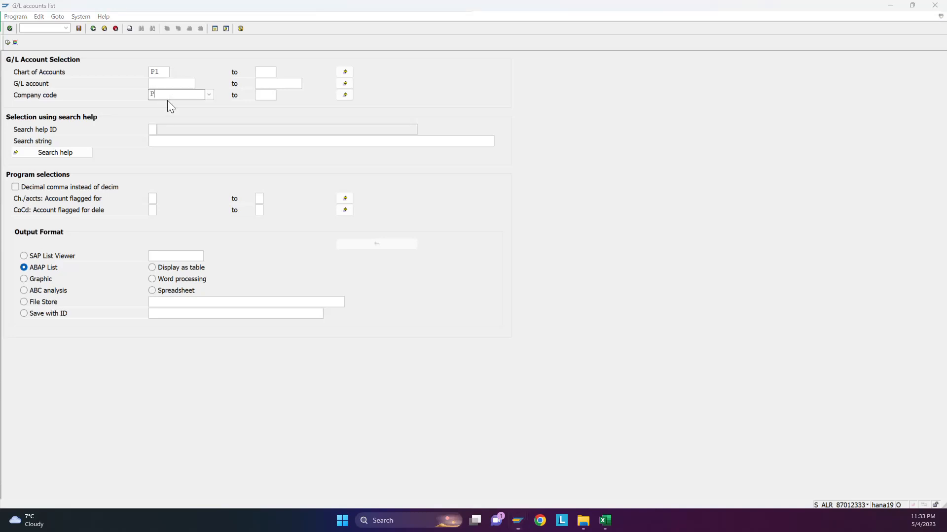
type("1")
left_click(153, 114)
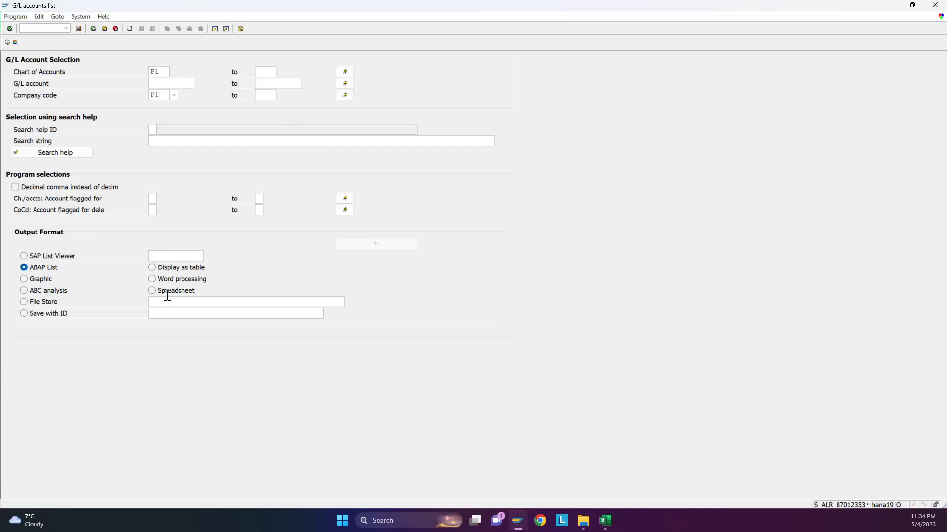
left_click(8, 43)
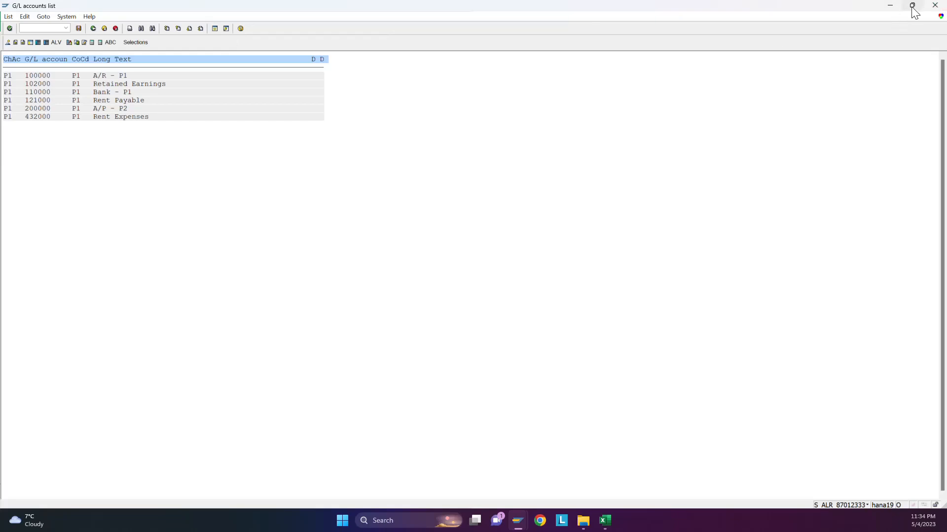
Open FS00 in a new session and arrange it side by side with the G/L accounts list
mouse_move(912, 6)
left_click(801, 28)
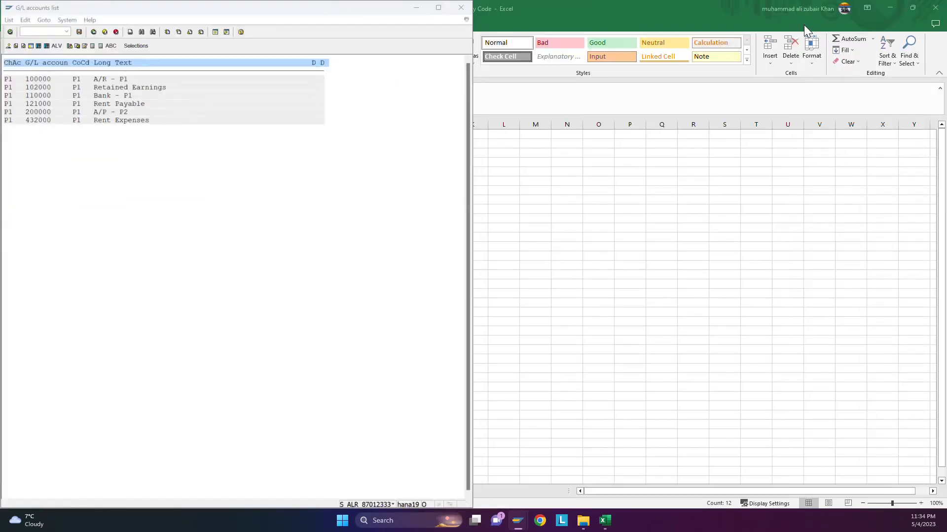
left_click(55, 33)
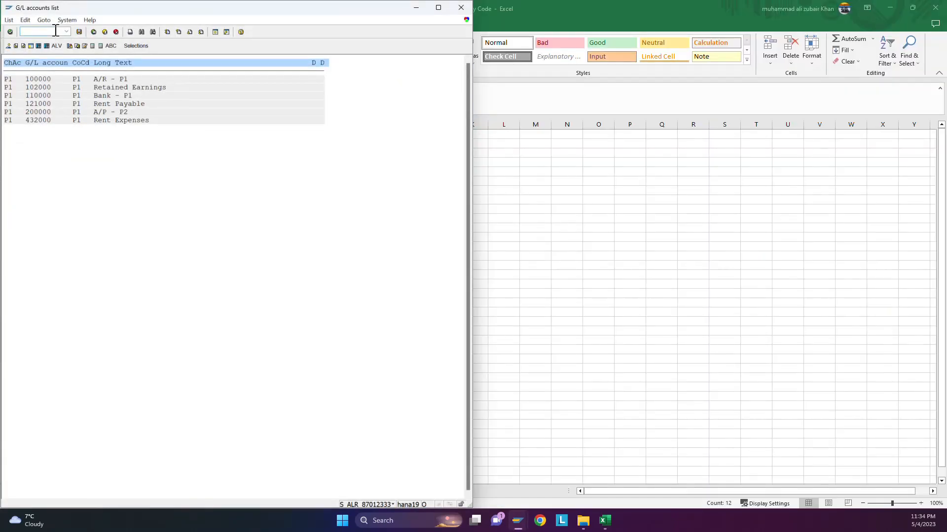
type("/OFS00")
key("Return")
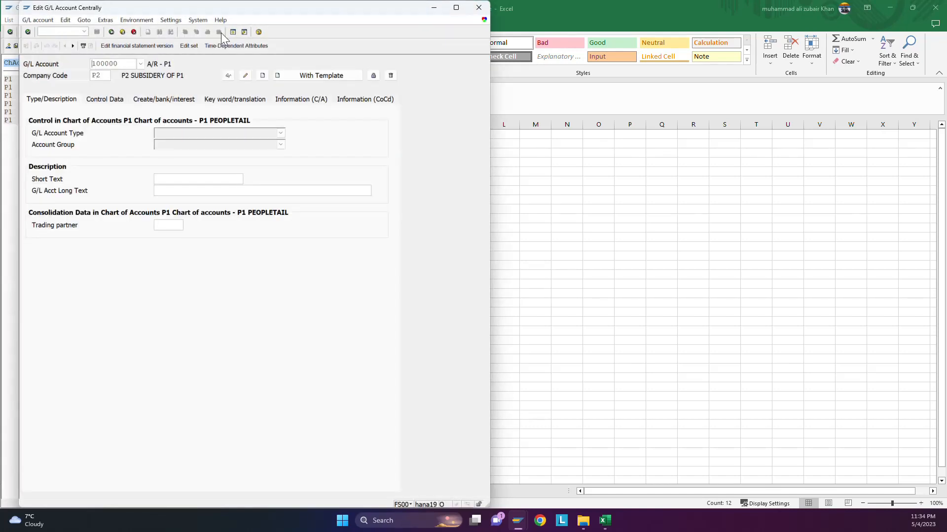
mouse_move(455, 14)
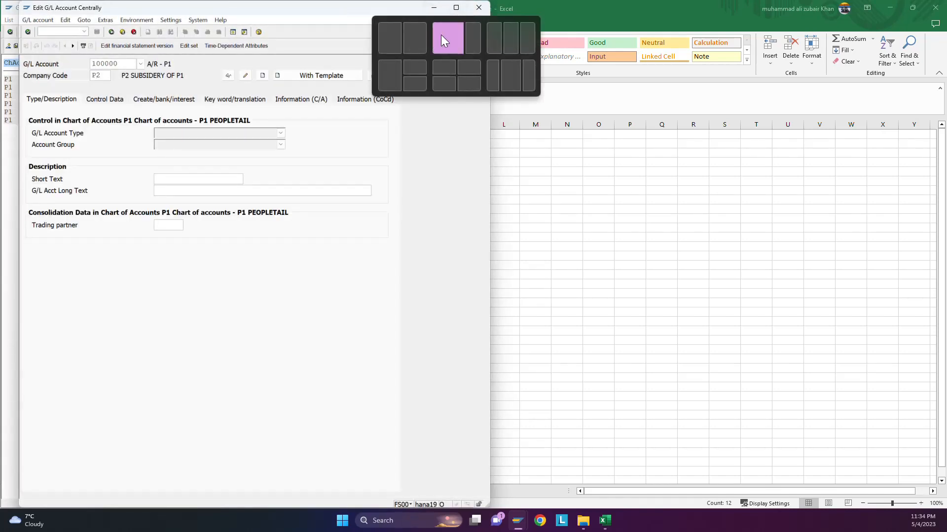
left_click(411, 37)
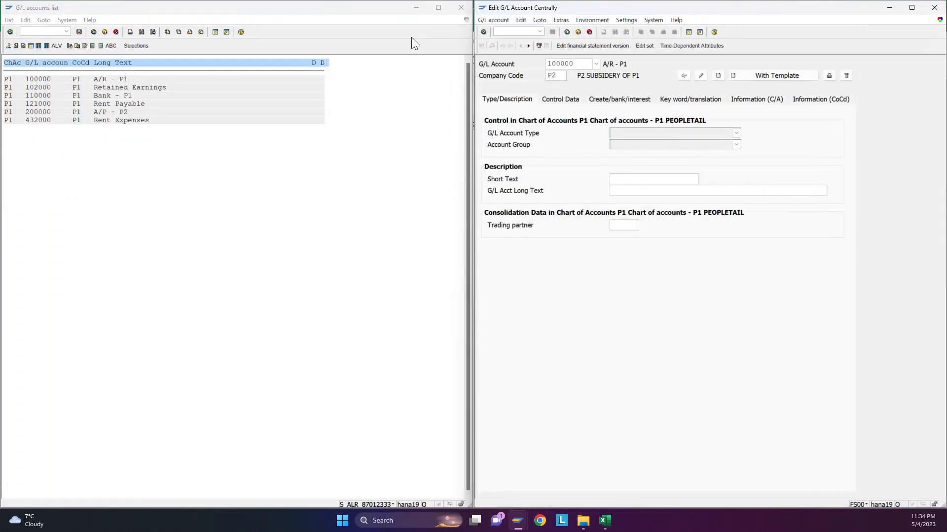
Restart FS00 after leaving it with /n, and display the A/R - P1 G/L account in company code P1
left_click(558, 78)
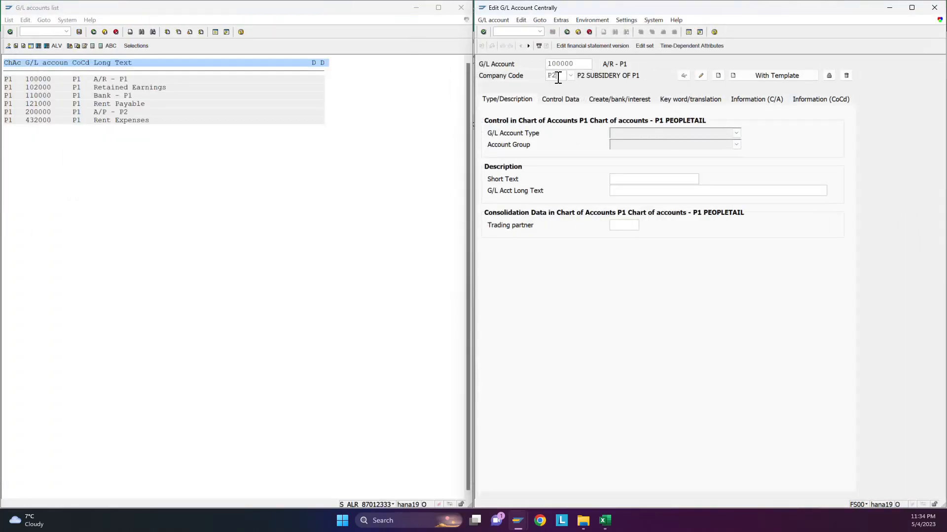
left_click(528, 31)
type("/n")
key("Return")
type("F")
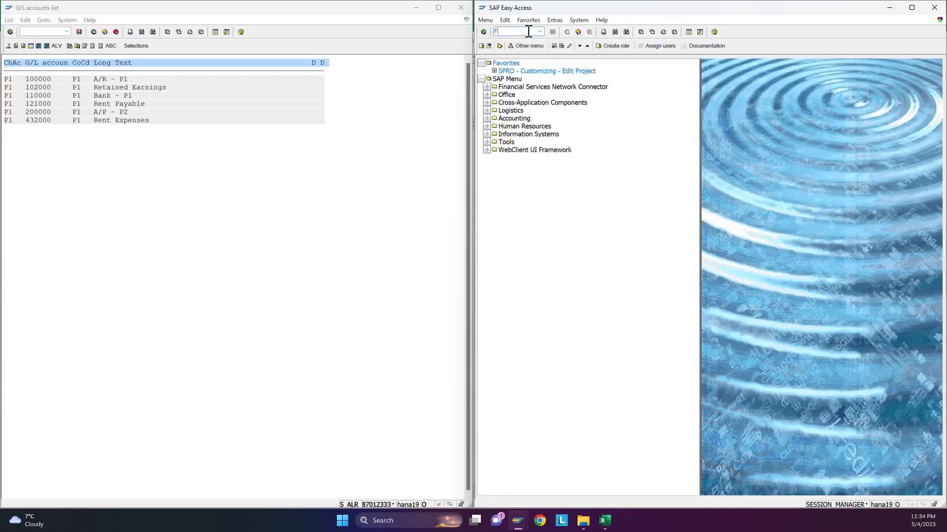
type("S00")
key("Return")
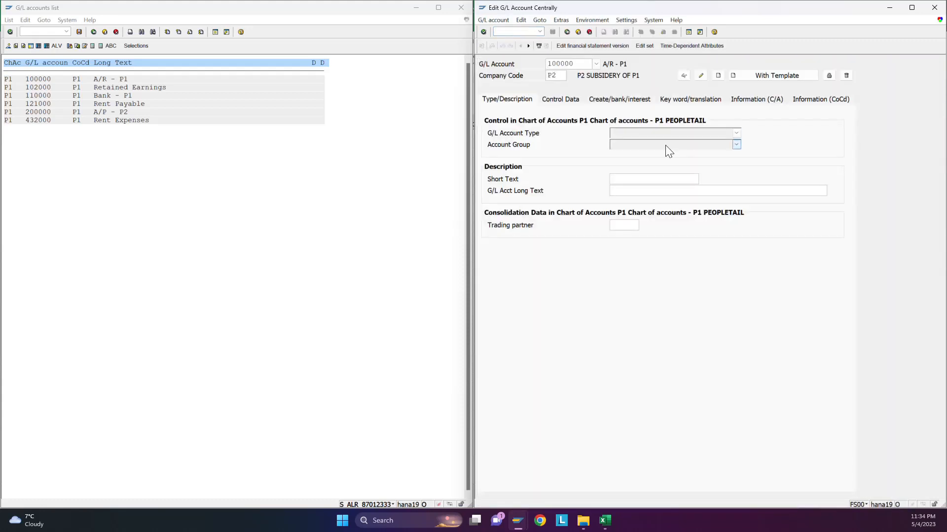
left_click(563, 75)
key("BackSpace")
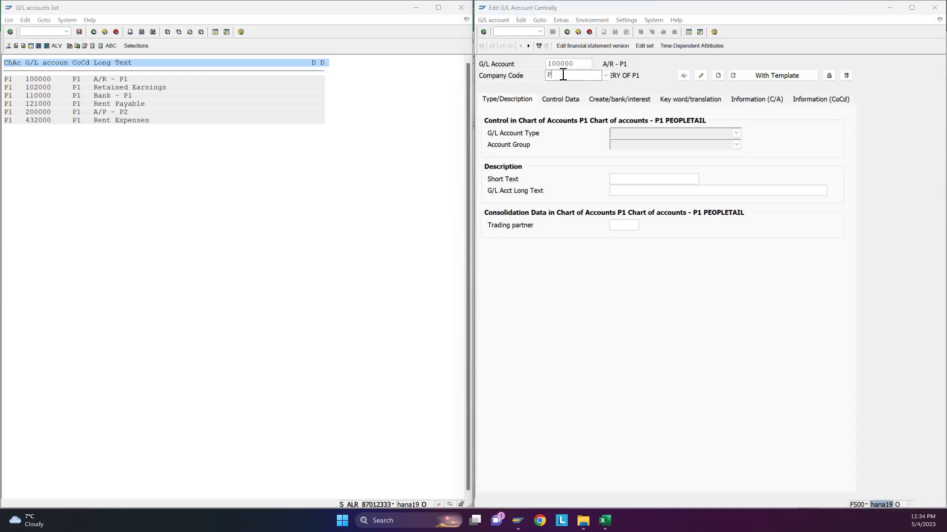
type("1")
key("Return")
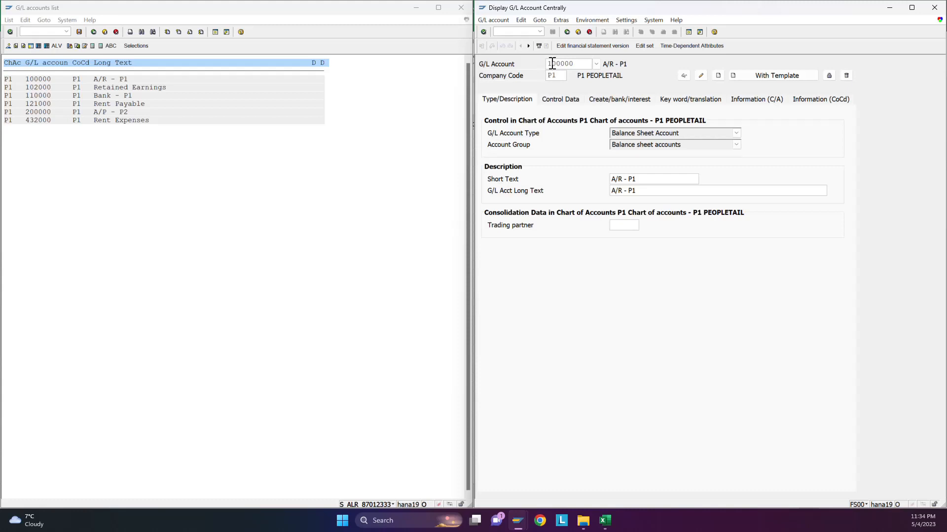
Display the A/P - P2 G/L account in company code P1
left_click_drag(579, 64, 518, 62)
type("200000")
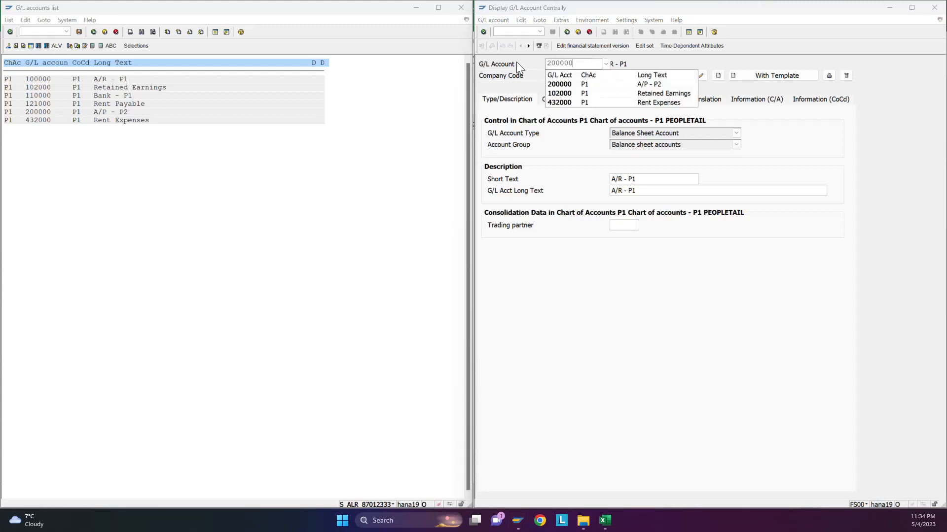
key("Return")
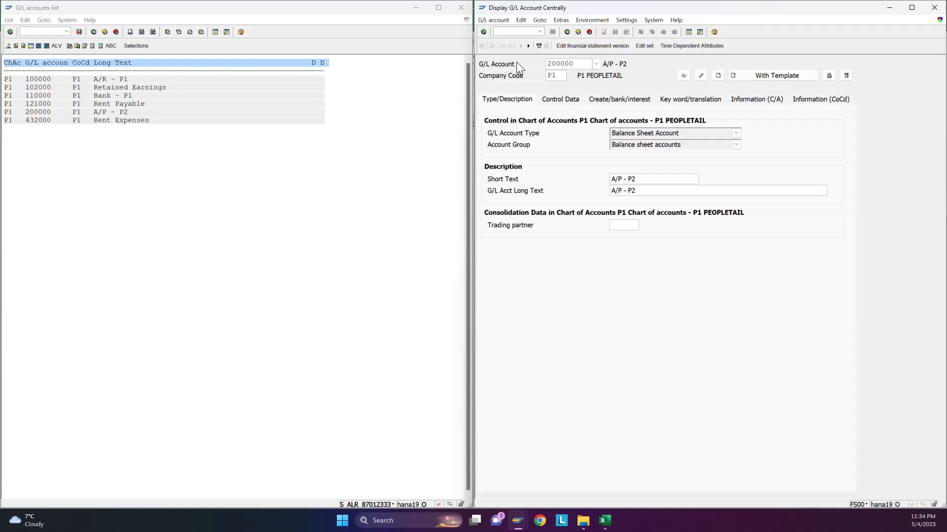
Change the A/P account's short text and long text to A/P - P1 in company code P1 and save despite the warnings
left_click(649, 180)
left_click(701, 76)
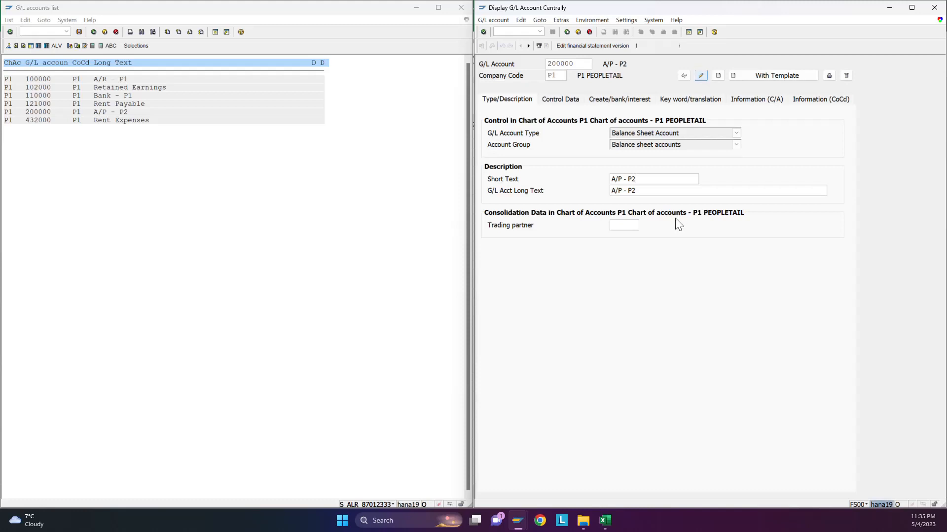
key("BackSpace")
type("1")
left_click(650, 191)
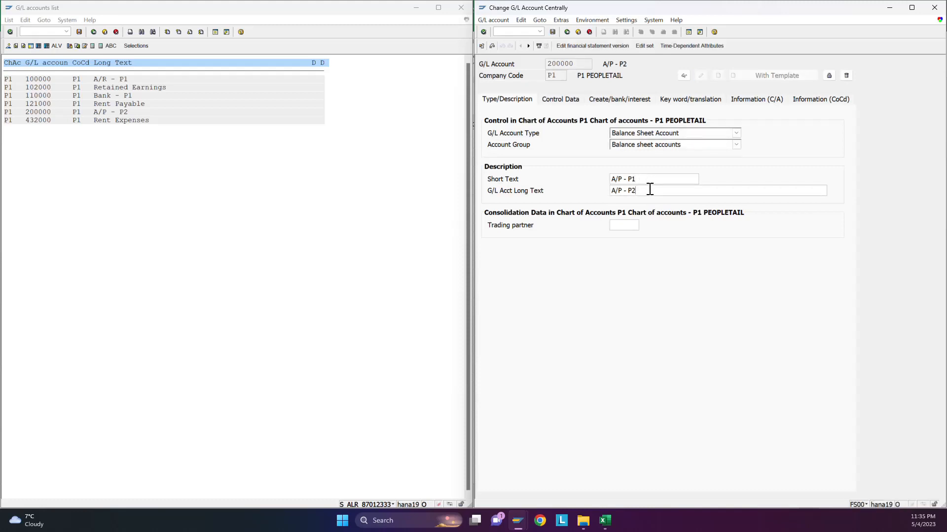
key("BackSpace")
type("1")
left_click(550, 31)
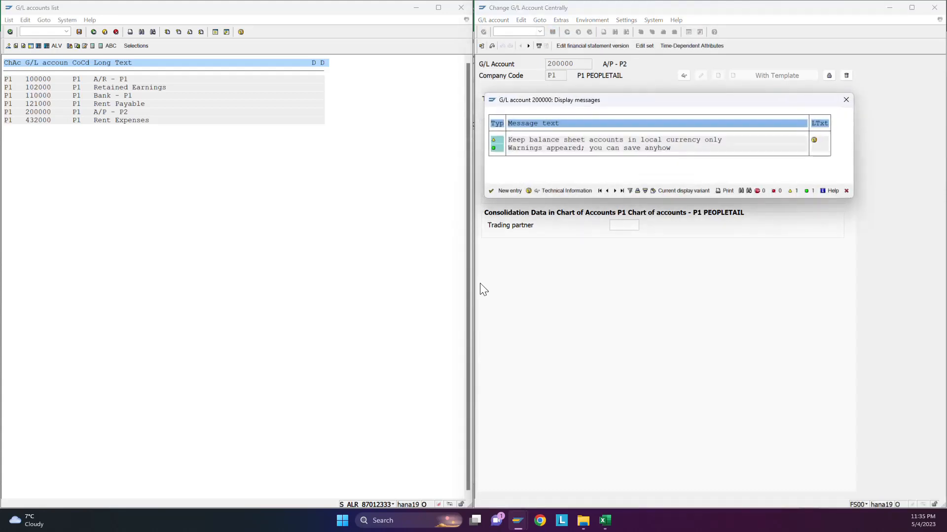
left_click(490, 191)
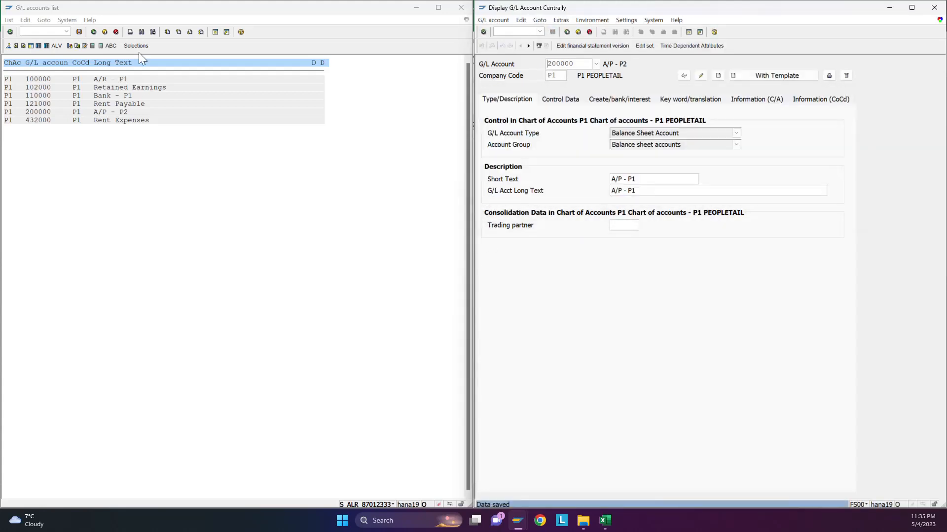
Rerun the G/L accounts list for company code P1, and run it again for company code P2
left_click(94, 31)
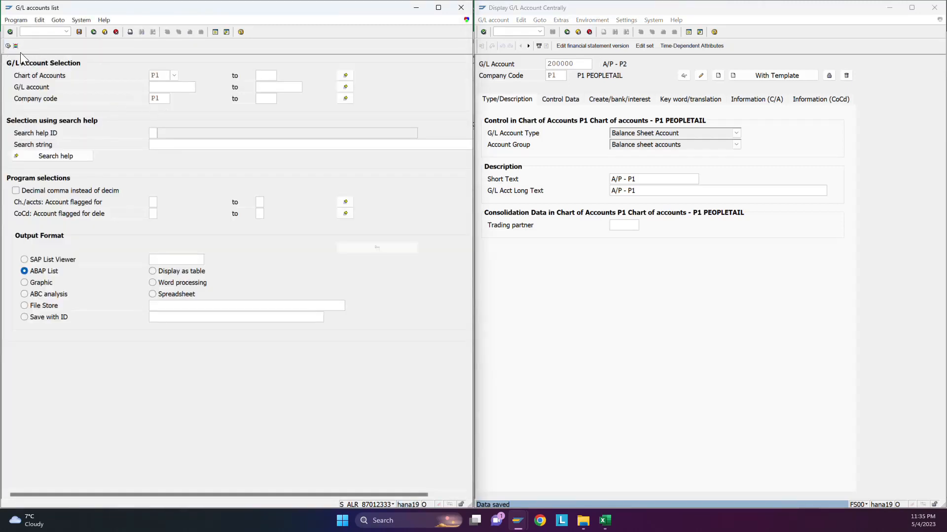
left_click(7, 45)
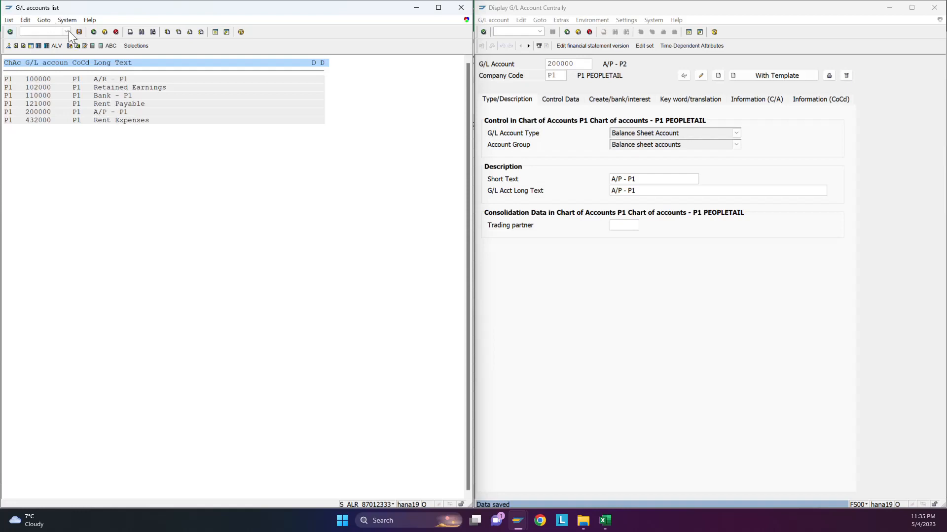
left_click(93, 31)
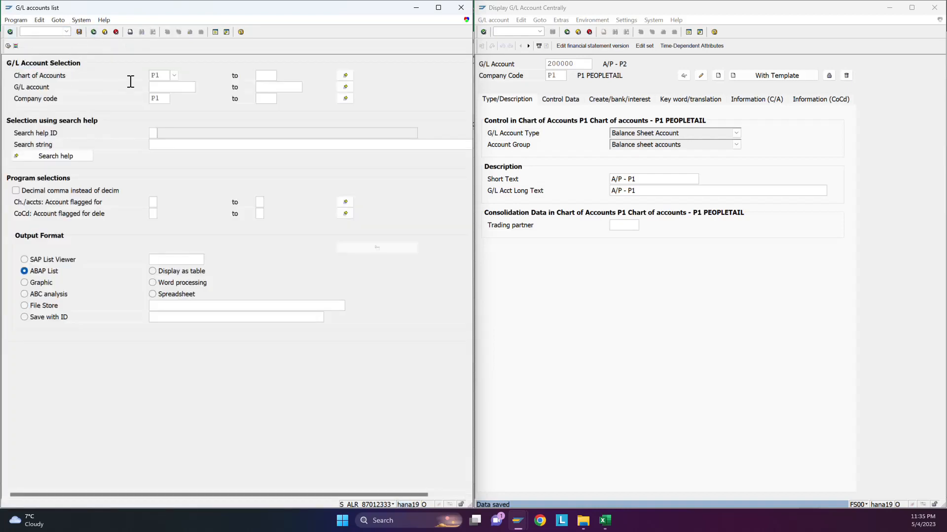
left_click(164, 99)
key("BackSpace")
type("2")
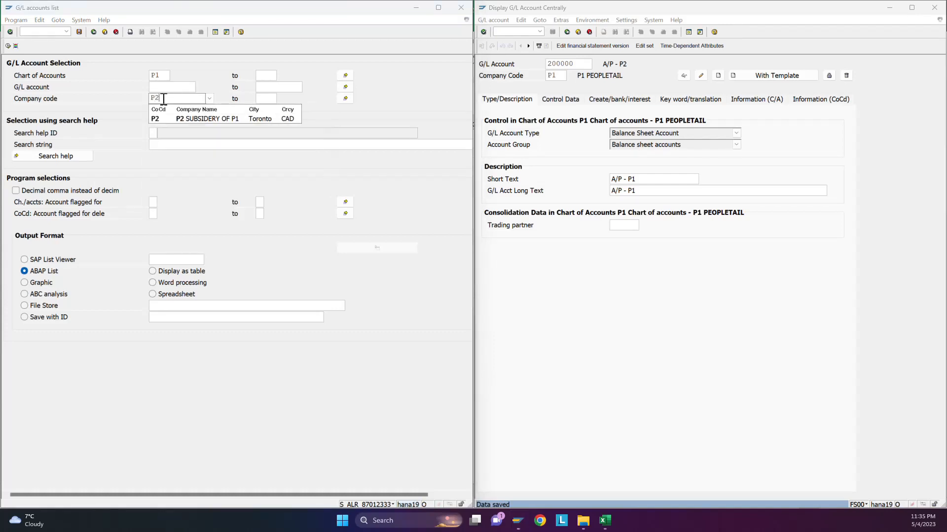
key("Return")
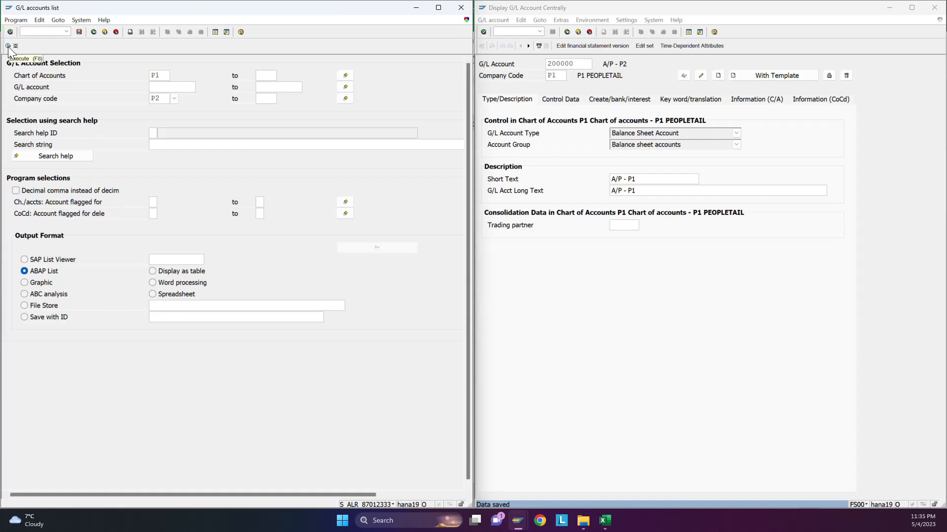
left_click(8, 45)
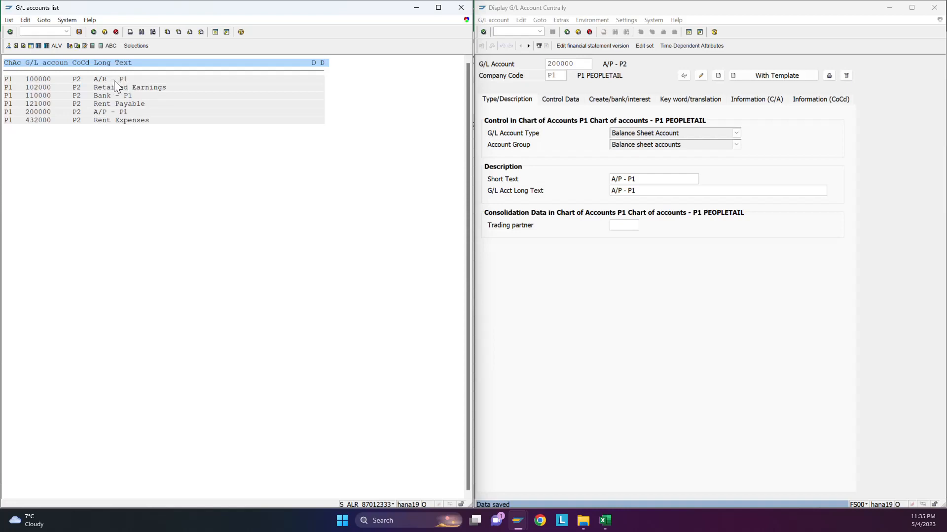
Switch the displayed A/P G/L account to company code P2 and keep it in display mode
left_click(560, 76)
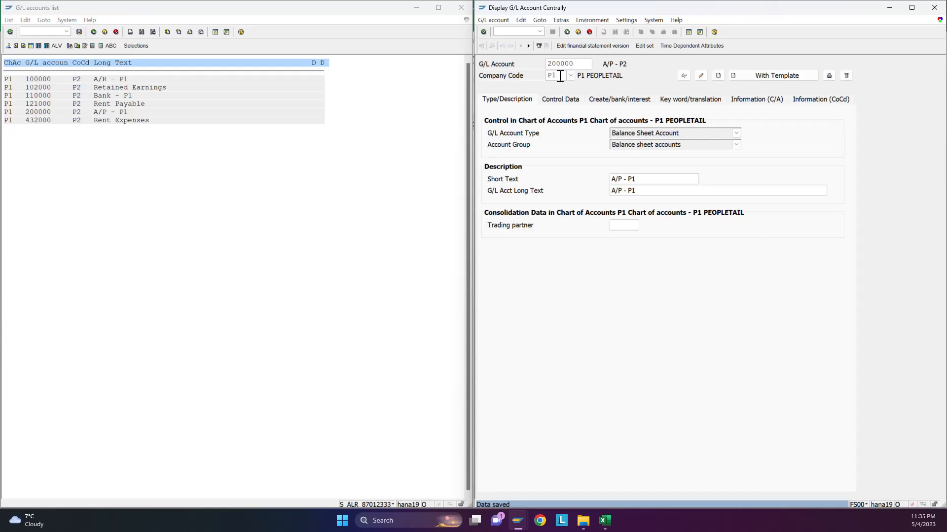
key("BackSpace")
type("2")
key("Return")
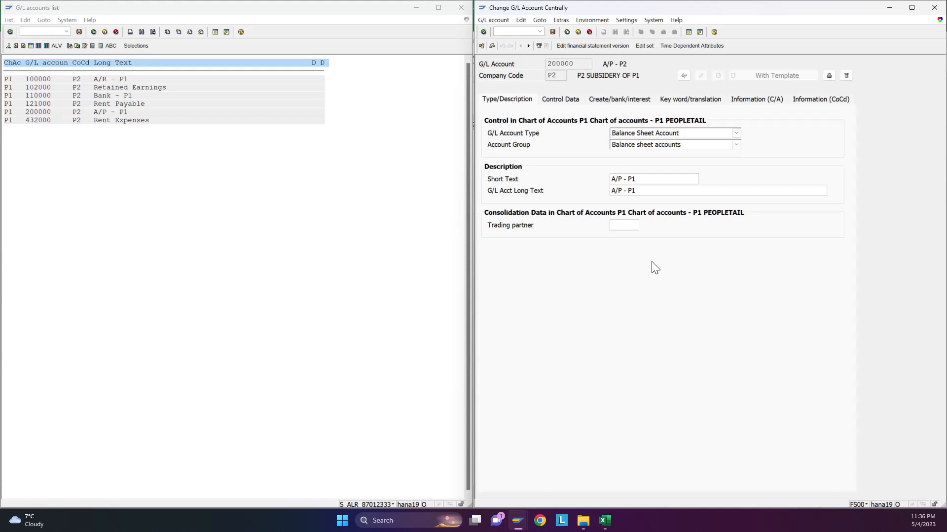
left_click(683, 76)
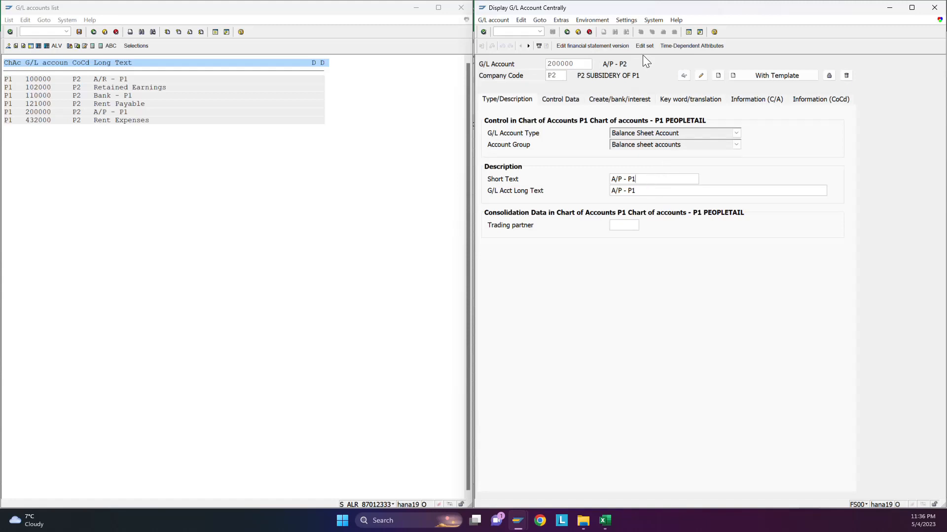
Change the A/P account's short text and long text to A/P - P2 in company code P2 and save
left_click(701, 77)
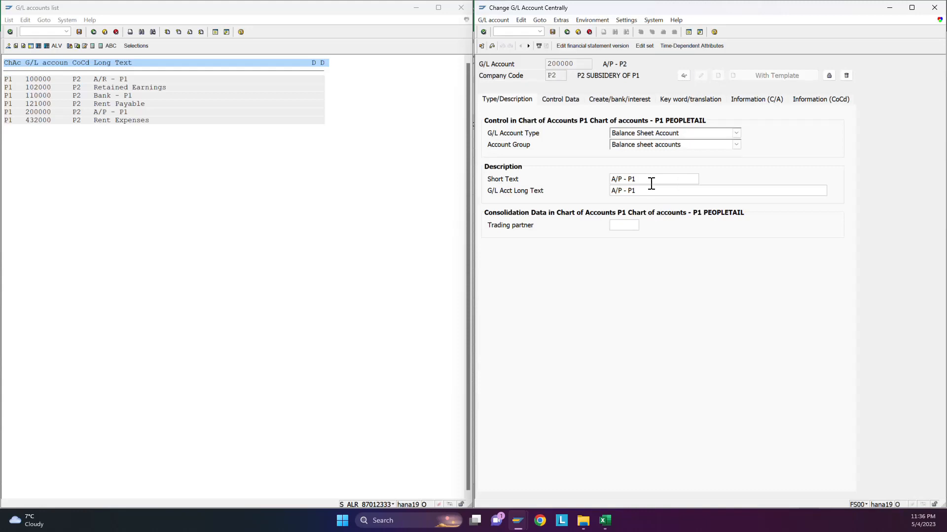
key("BackSpace")
type("2")
key("BackSpace")
type("2")
left_click(552, 32)
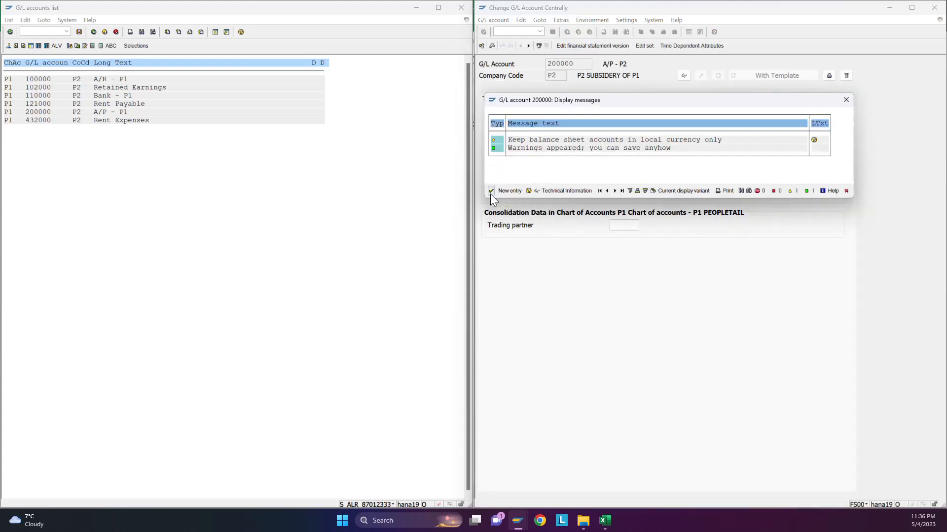
left_click(491, 192)
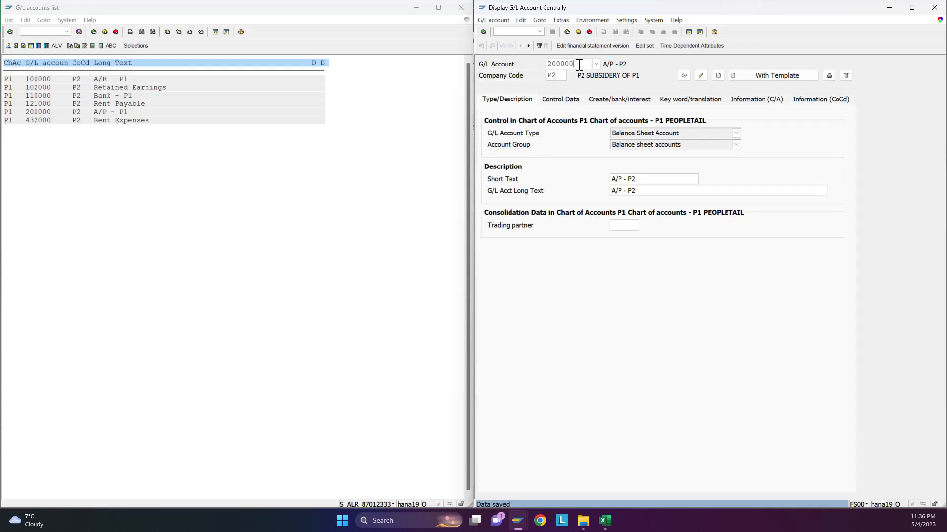
Display the A/R - P1 G/L account in company code P2
left_click_drag(574, 64, 538, 58)
type("1")
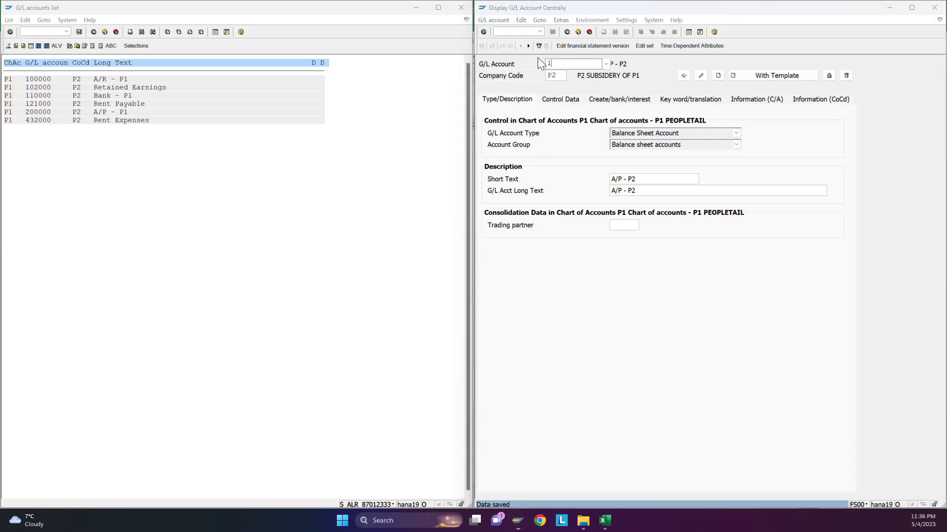
type("00000")
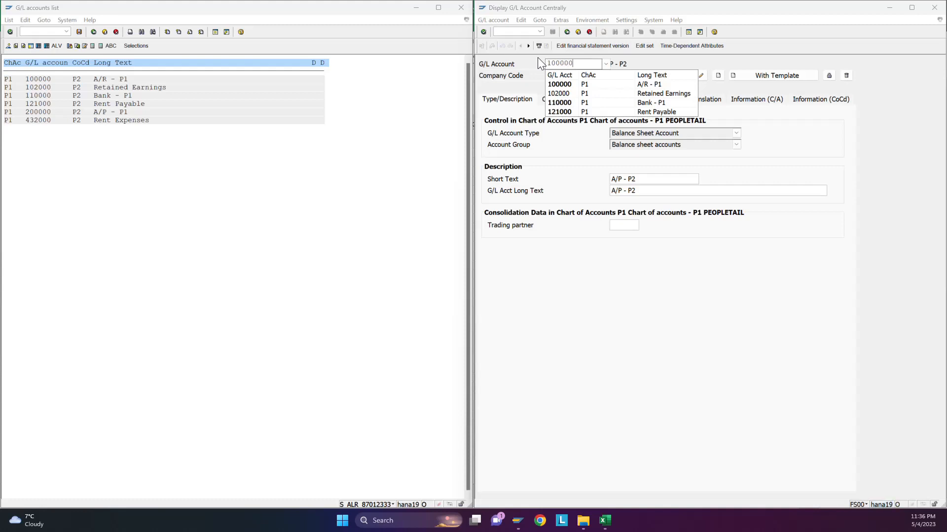
key("Return")
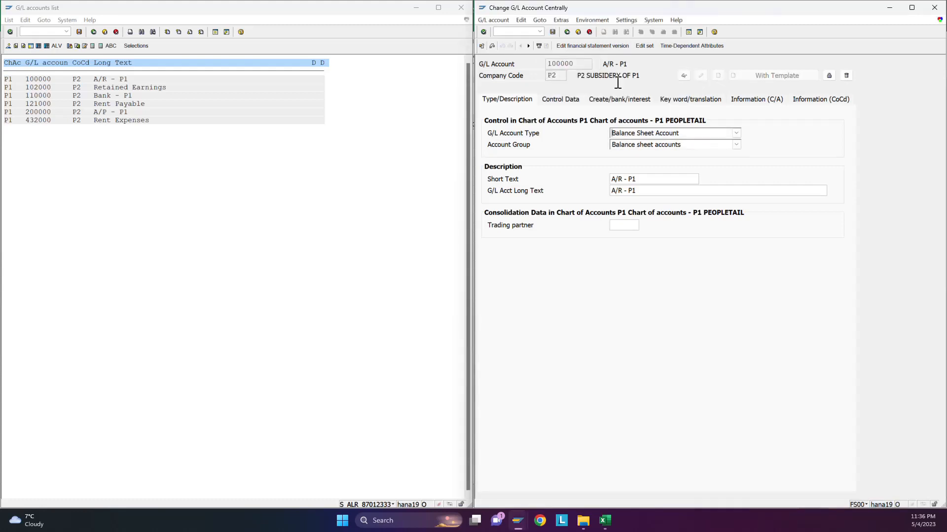
left_click(684, 75)
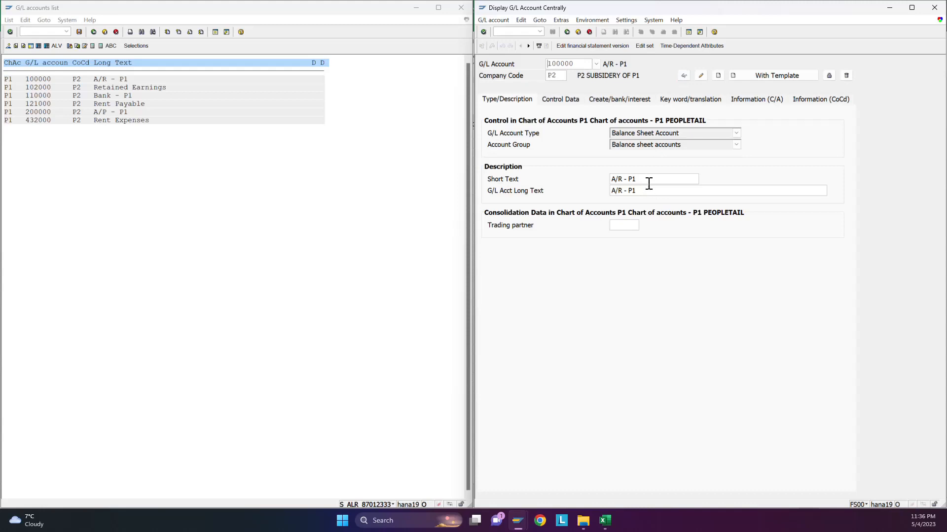
Change the A/R account's short text and long text to A/R - P2 and save
left_click(700, 76)
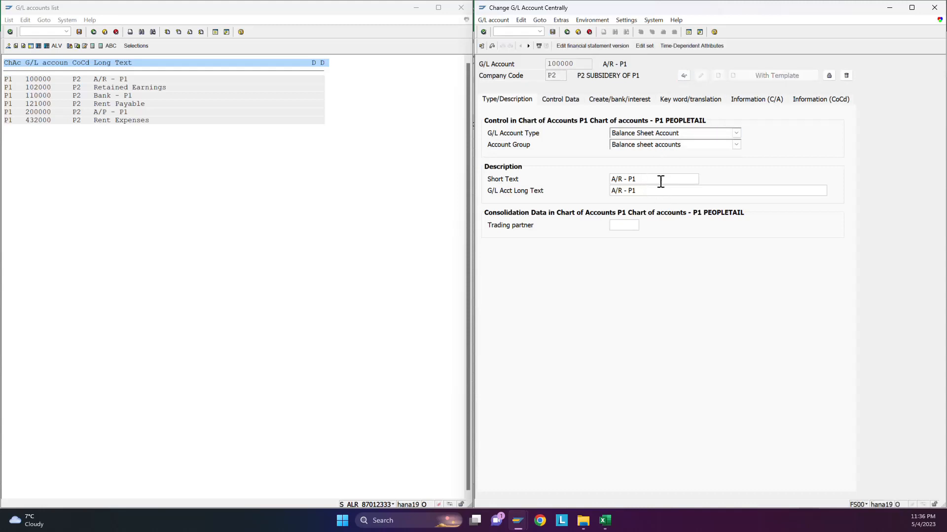
type("22")
left_click(551, 32)
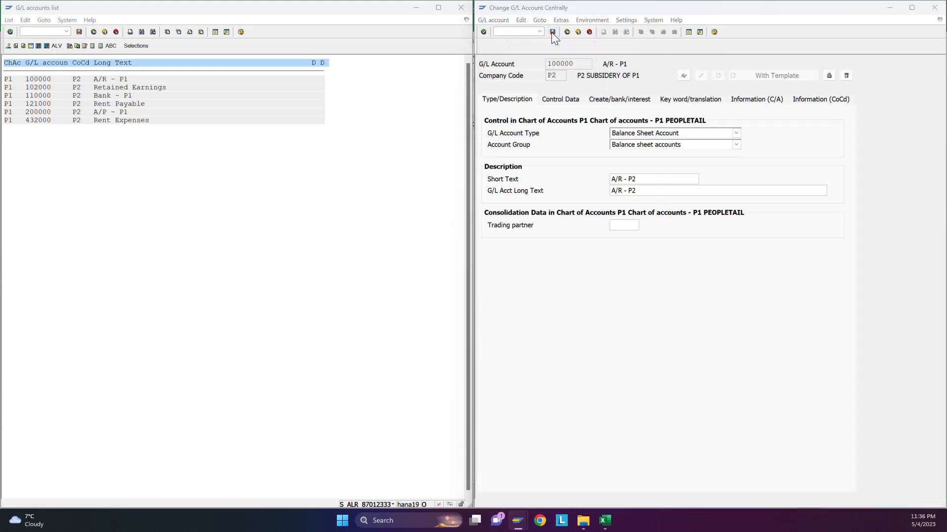
left_click(490, 192)
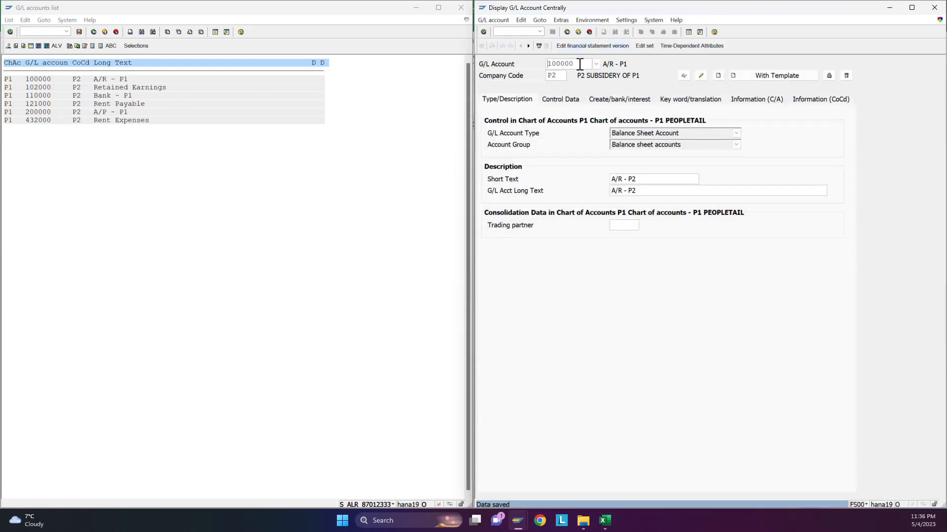
Display the Bank - P1 G/L account in company code P2
left_click_drag(580, 66, 530, 65)
type("1")
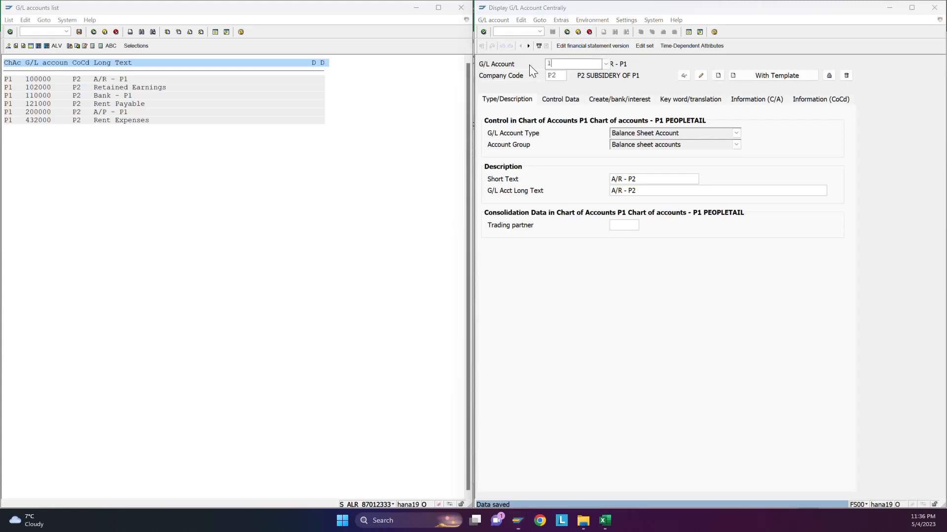
type("10000")
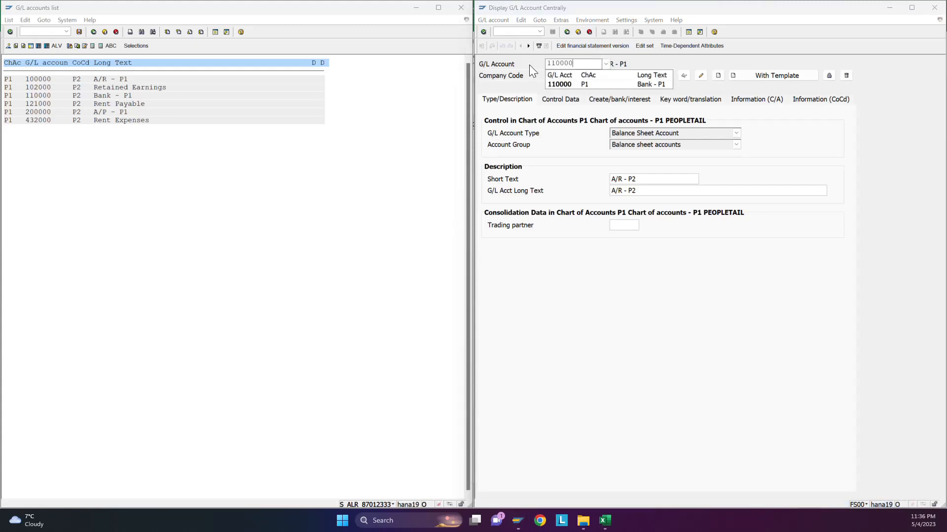
key("Return")
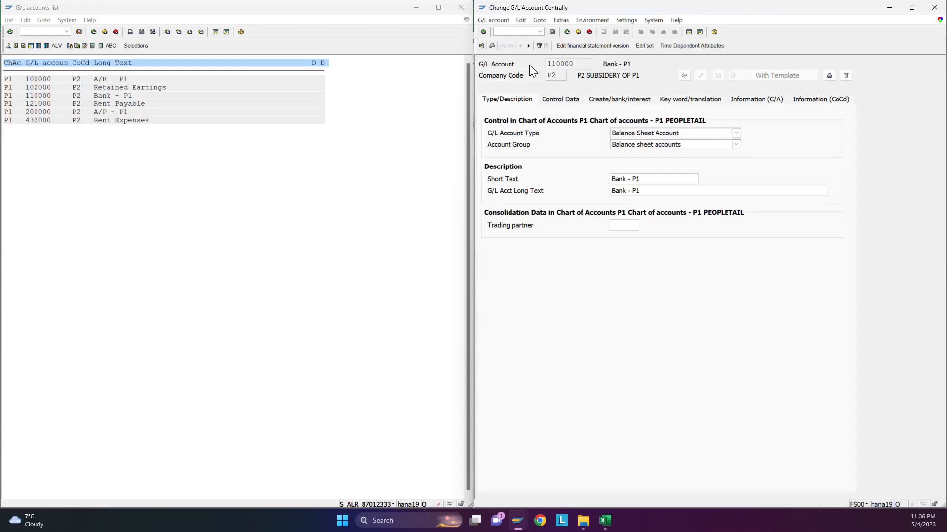
left_click(685, 76)
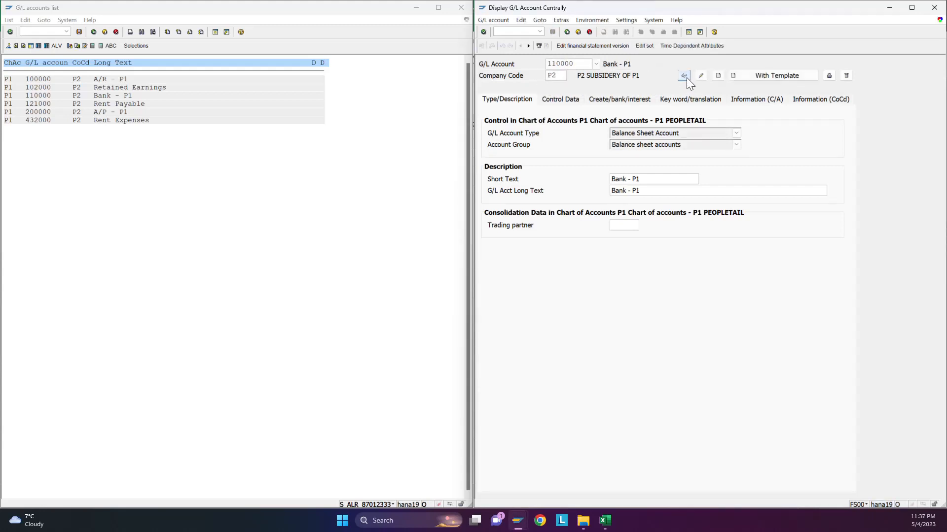
Change the bank account's short text and long text to Bank - P2 and save
left_click(700, 76)
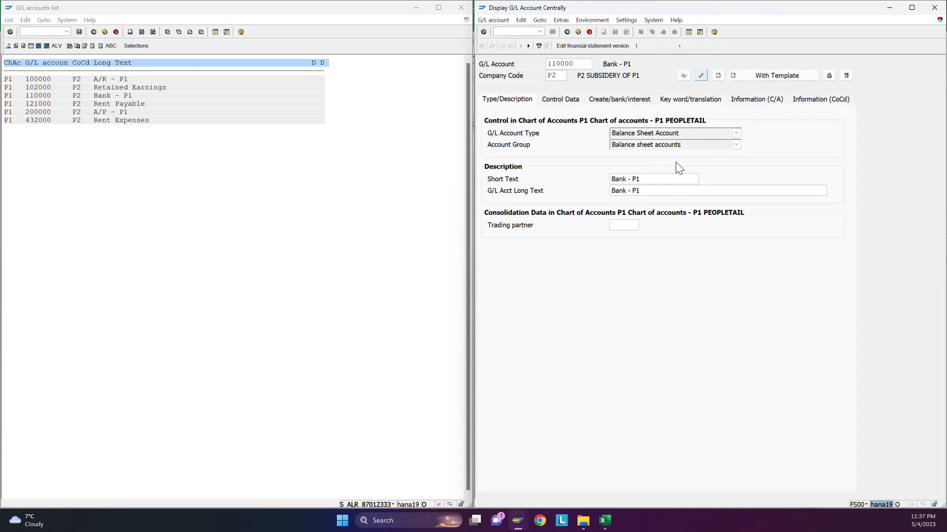
left_click(655, 180)
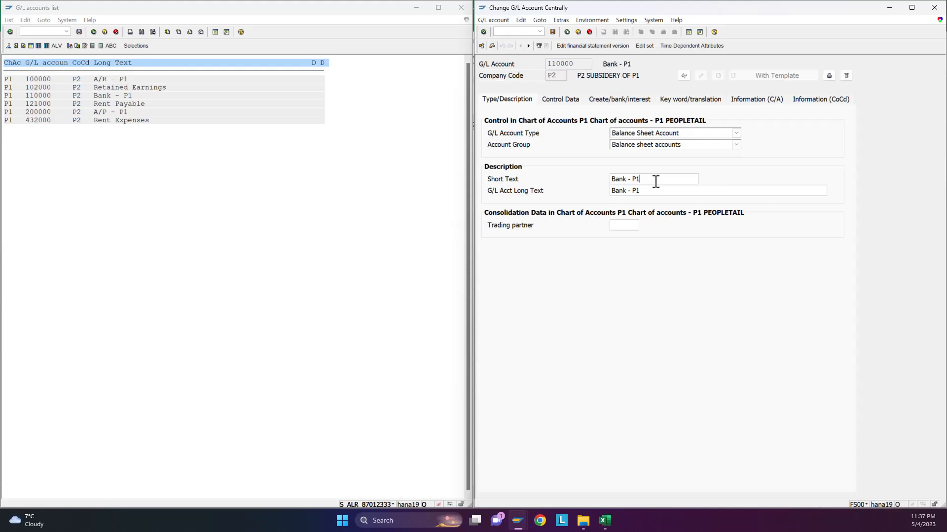
key("BackSpace")
type("2")
left_click(656, 191)
key("BackSpace")
type("2")
left_click(483, 32)
left_click(553, 31)
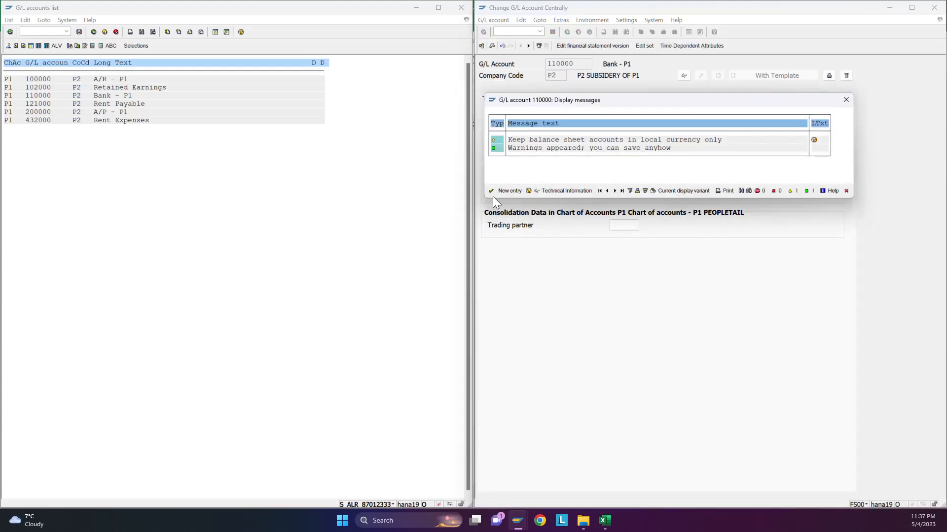
key("Return")
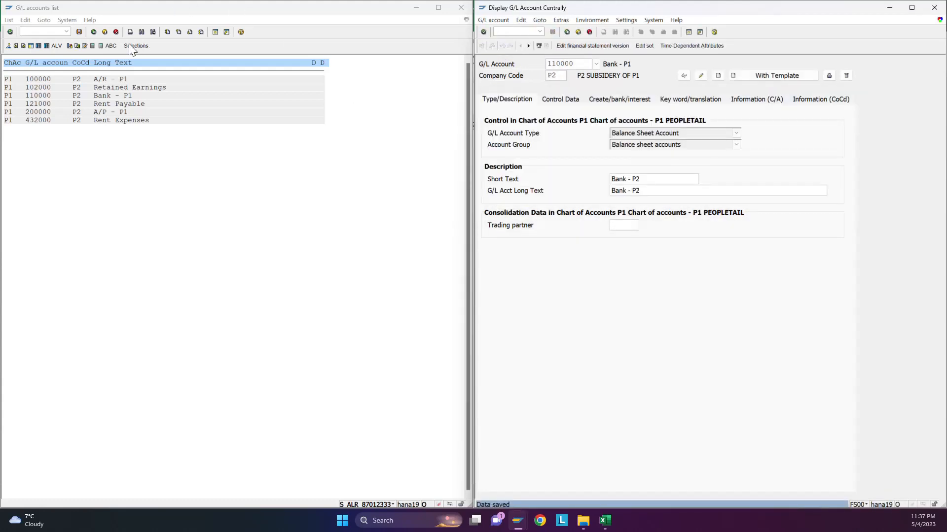
Refresh the G/L accounts list for company code P2 to check the renamed accounts
left_click(94, 32)
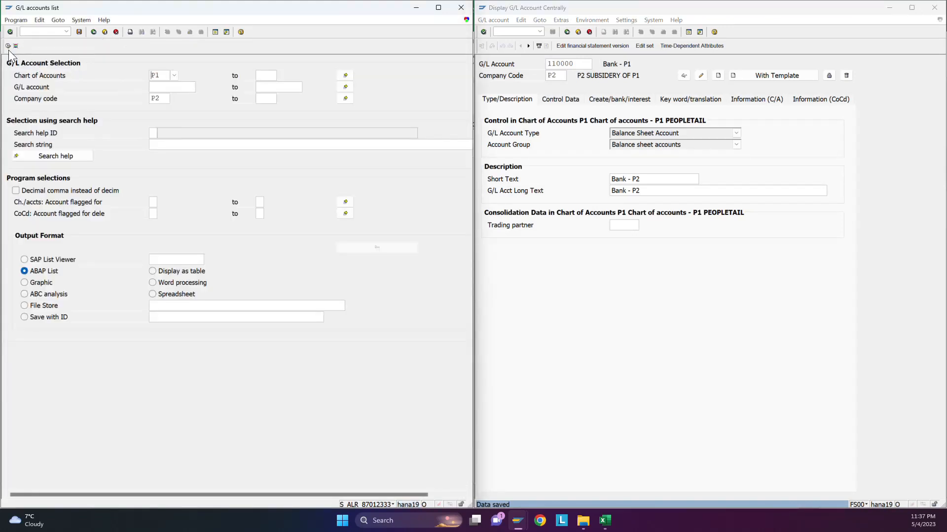
left_click(8, 47)
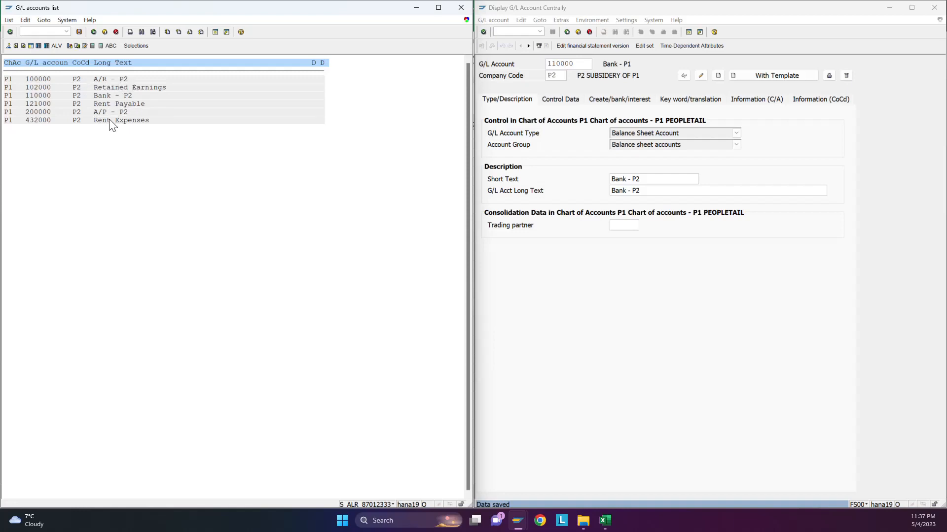
Run the G/L accounts list for company code P1 in chart of accounts P1
left_click(93, 33)
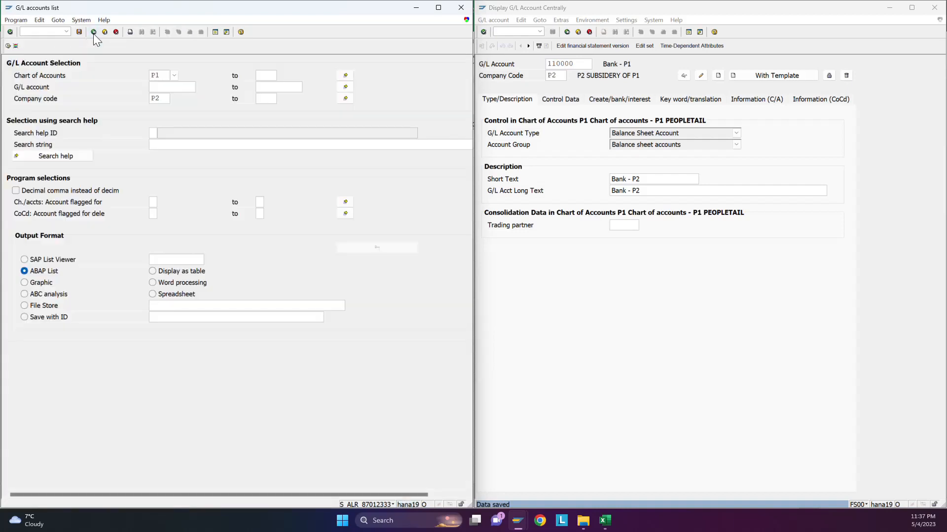
left_click(161, 99)
key("BackSpace")
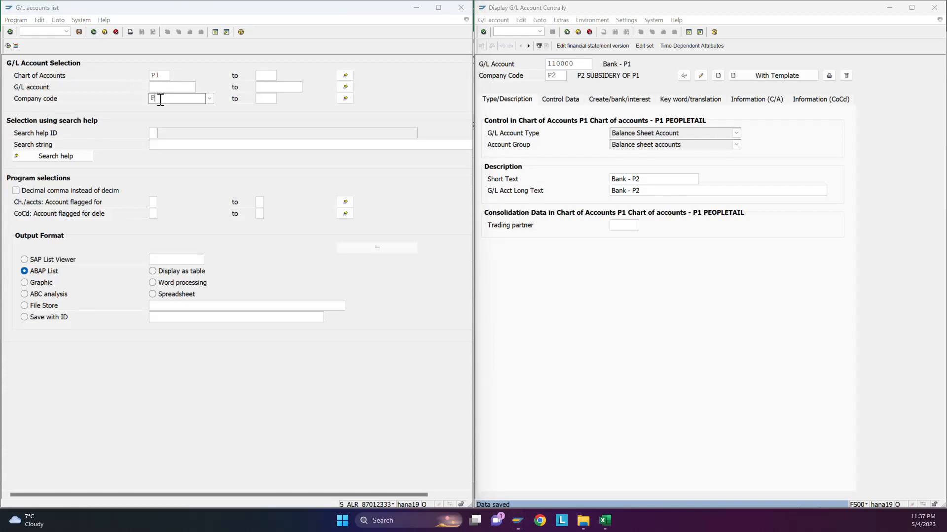
type("1")
key("F8")
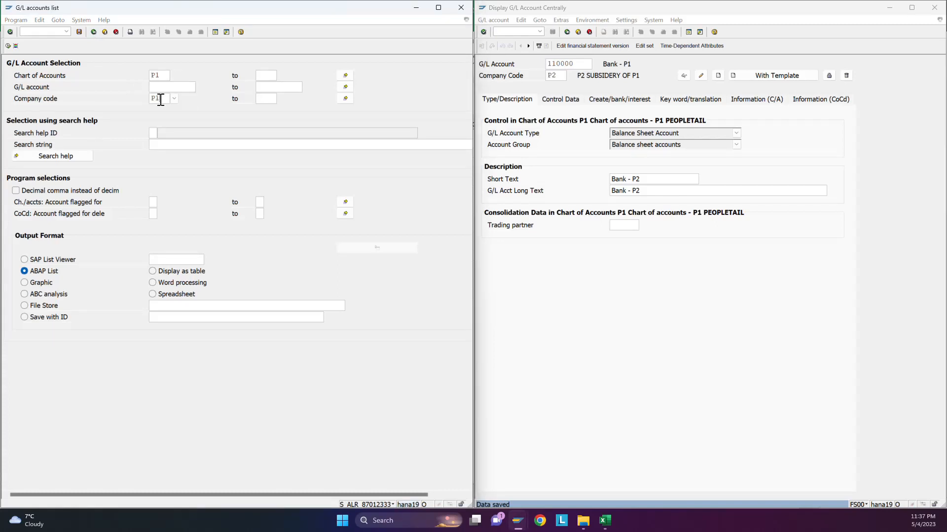
left_click(9, 46)
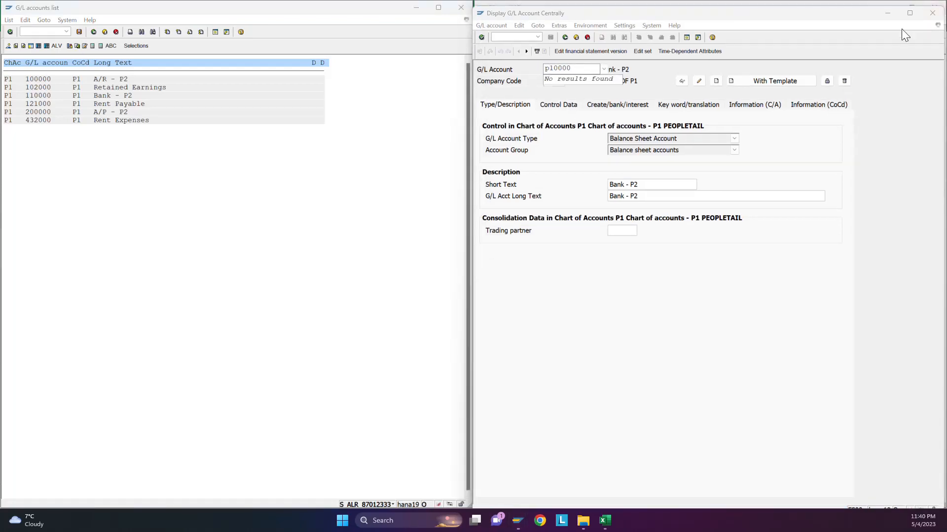
Open Edit Chart of Accounts List in the IMG and position the list at chart of accounts P1
left_click(887, 11)
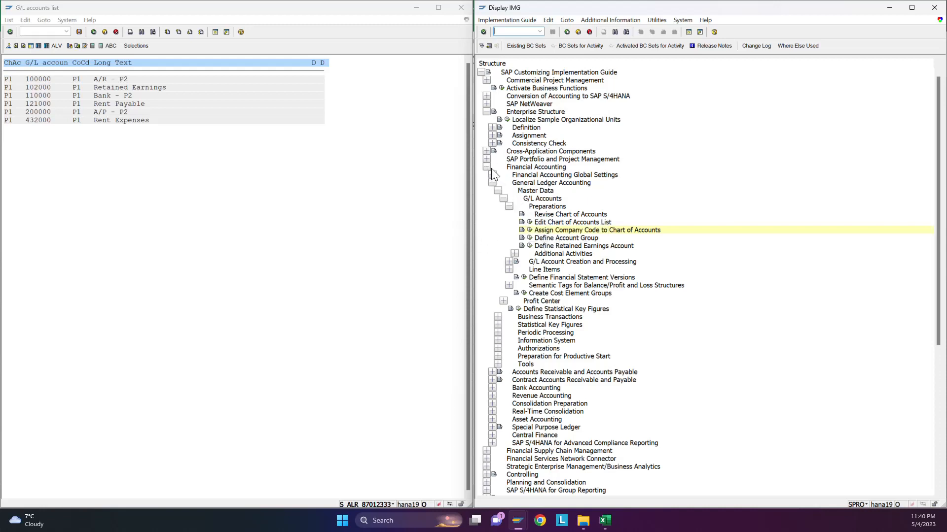
left_click(529, 222)
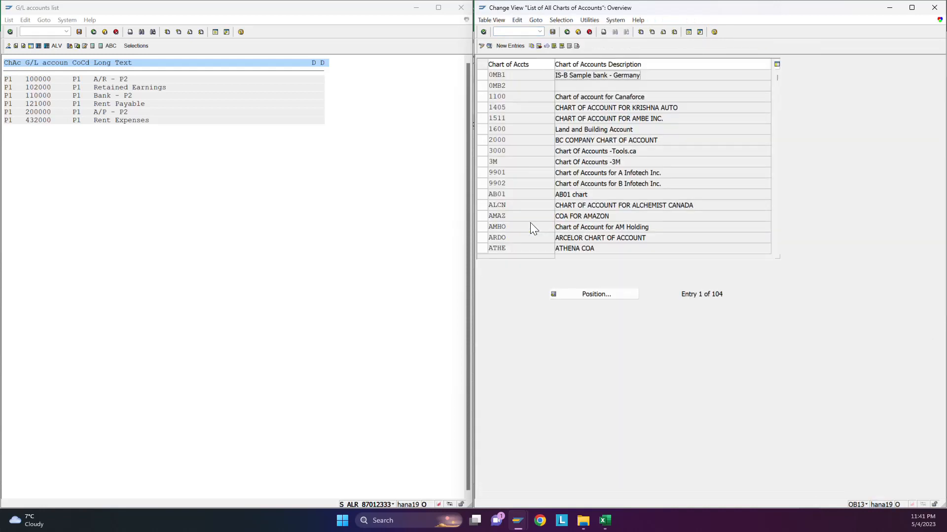
left_click(598, 297)
type("P1")
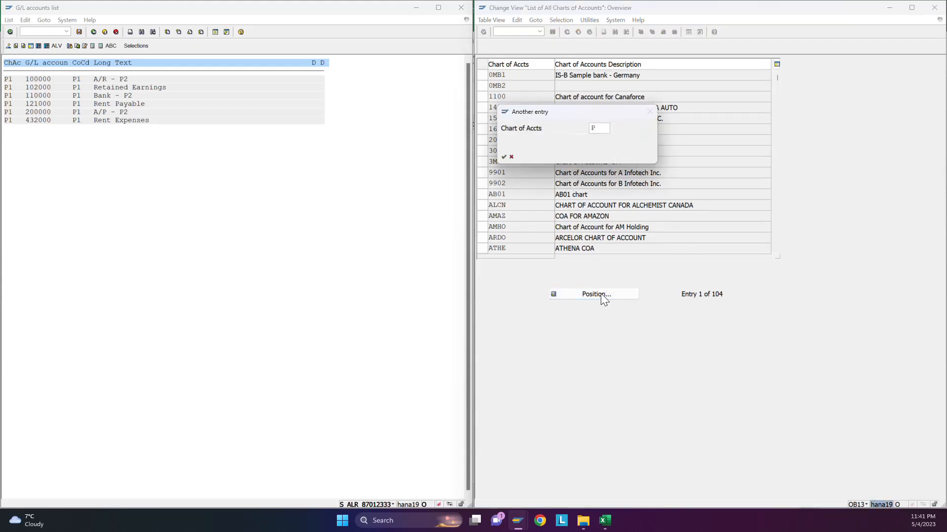
key("Return")
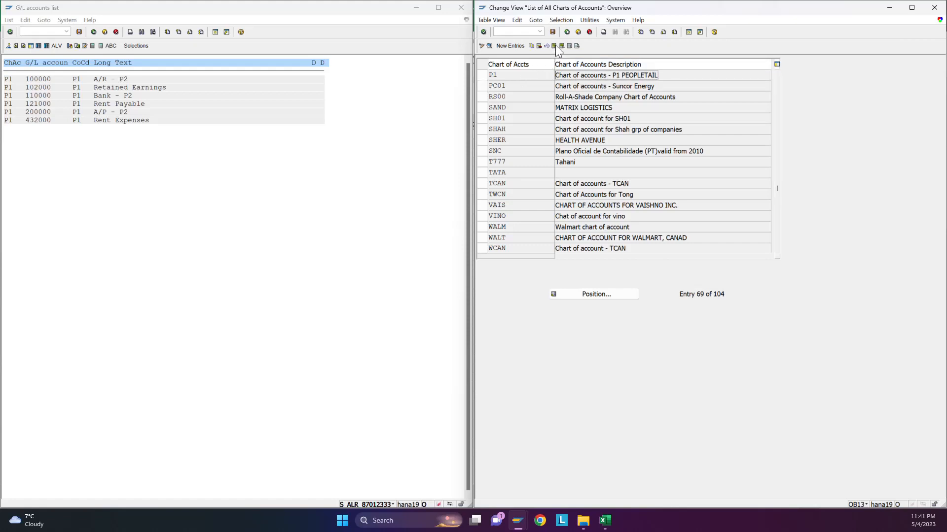
Check the chart of accounts assignment for company code P1 in Assign Company Code to Chart of Accounts, and close that session
left_click(566, 32)
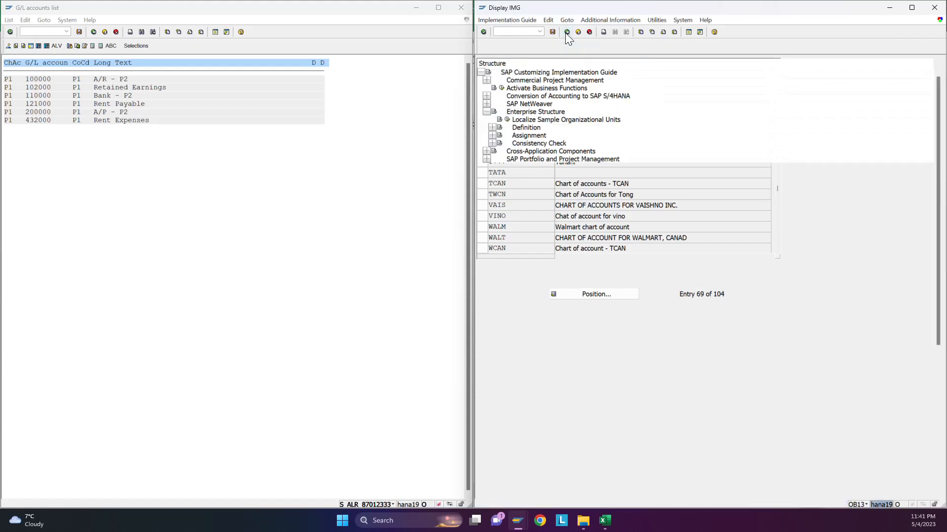
left_click(530, 230)
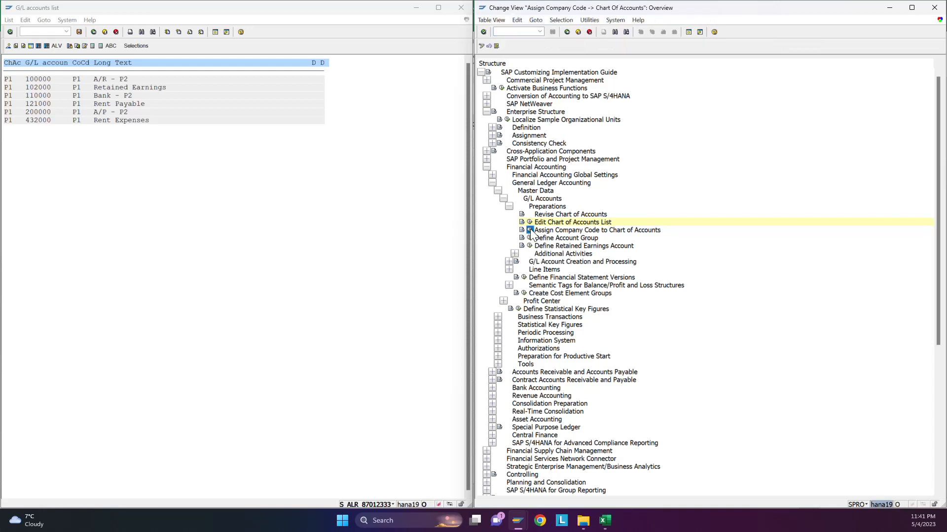
left_click(588, 298)
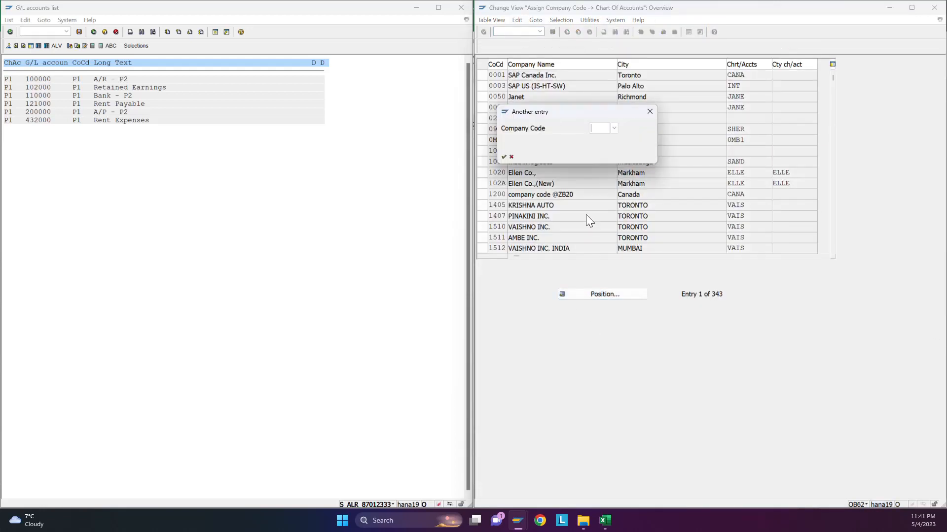
type("P1")
key("Return")
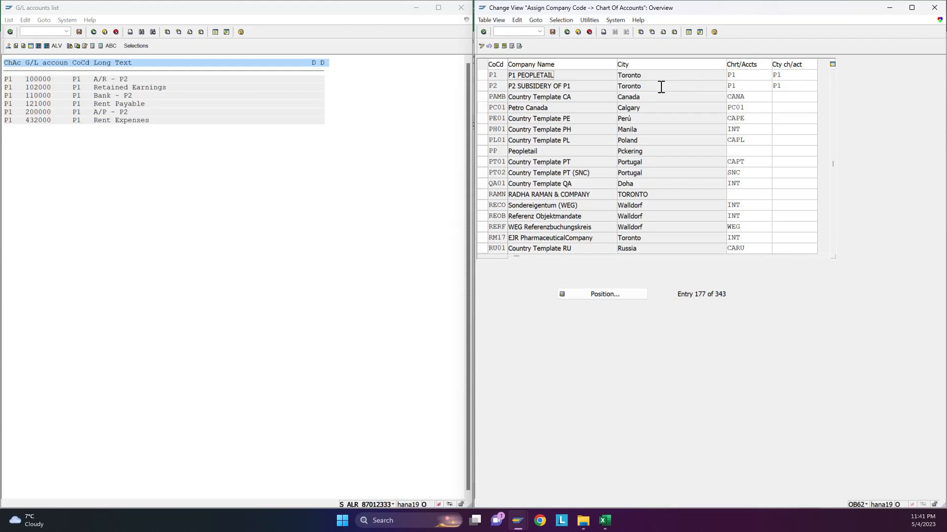
left_click(932, 10)
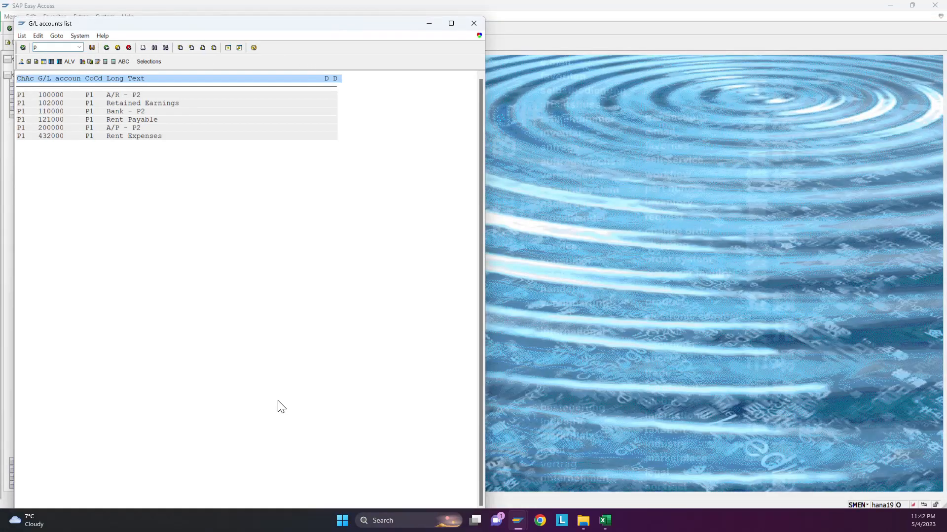
Leave the G/L accounts list, open the SAP Reference IMG with transaction SPRO and expand Financial Accounting
left_click(106, 48)
left_click(106, 47)
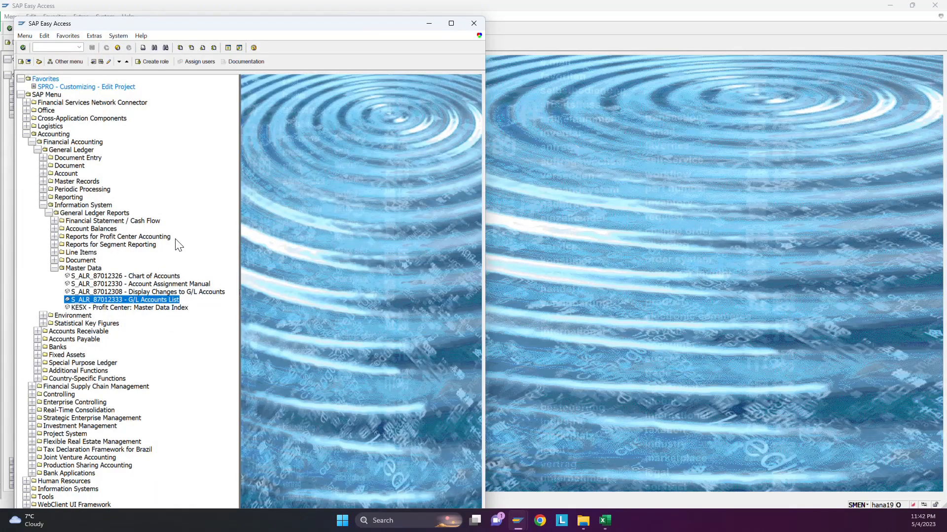
left_click(61, 47)
type("/N")
key("Return")
type("SPRO")
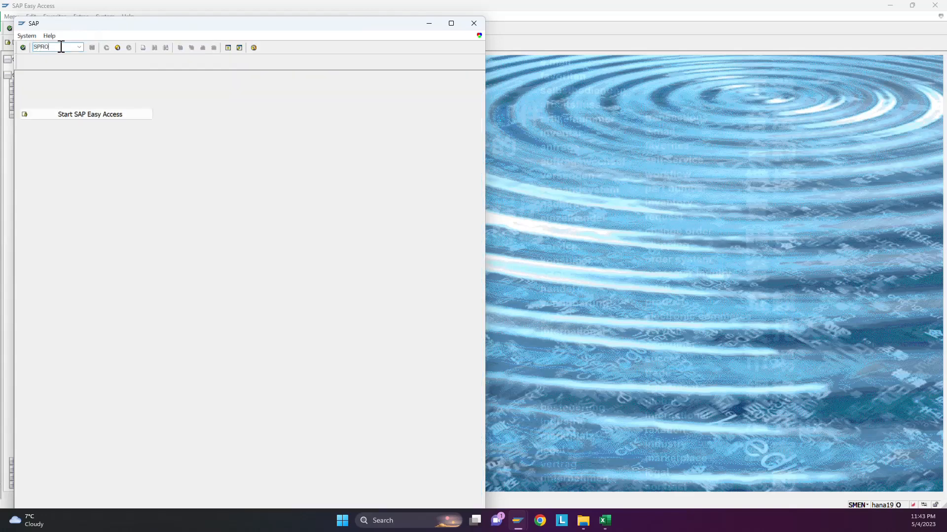
key("Return")
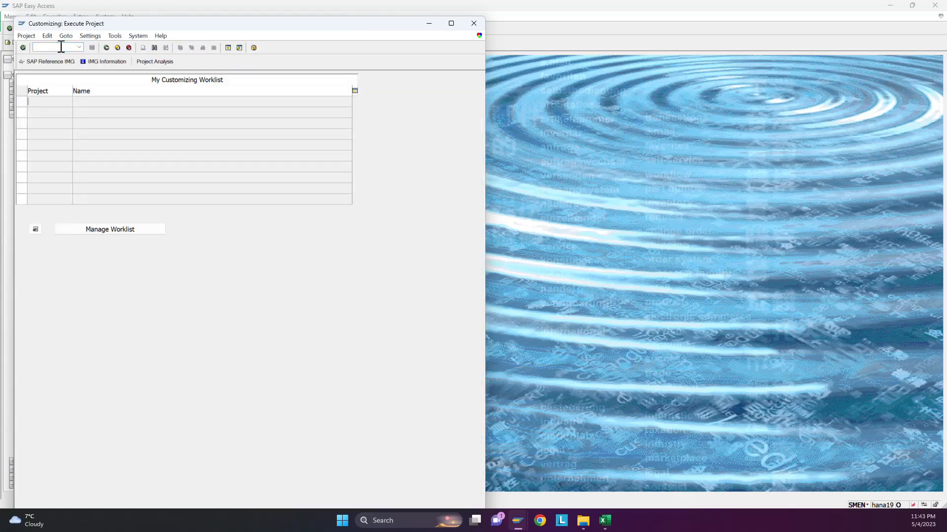
left_click(47, 64)
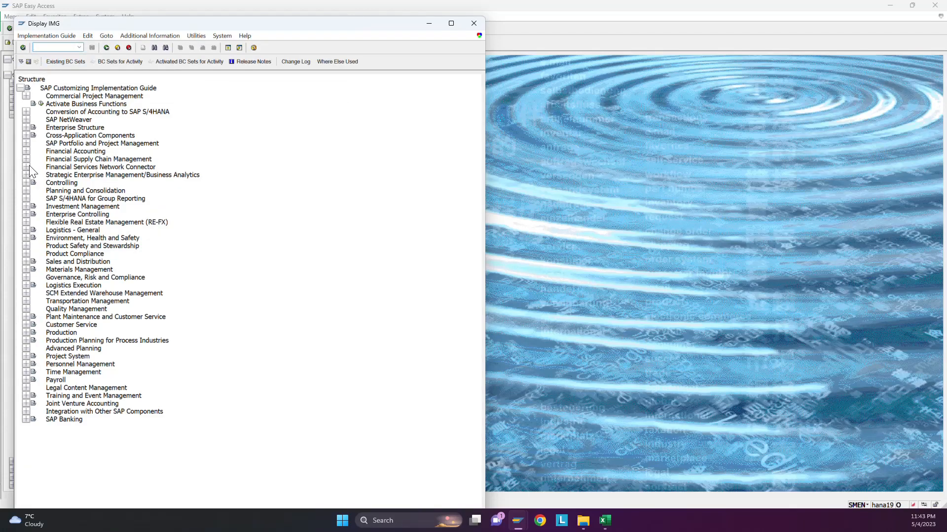
left_click(28, 153)
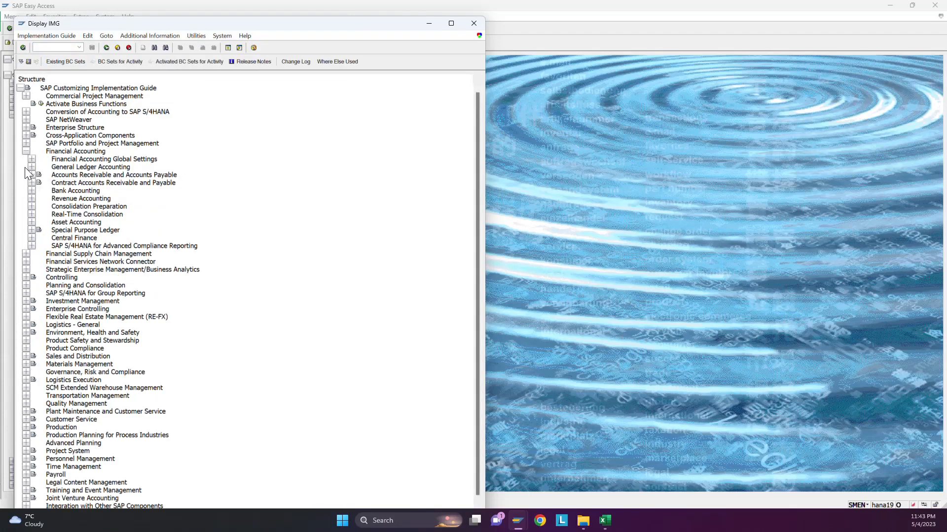
left_click(33, 156)
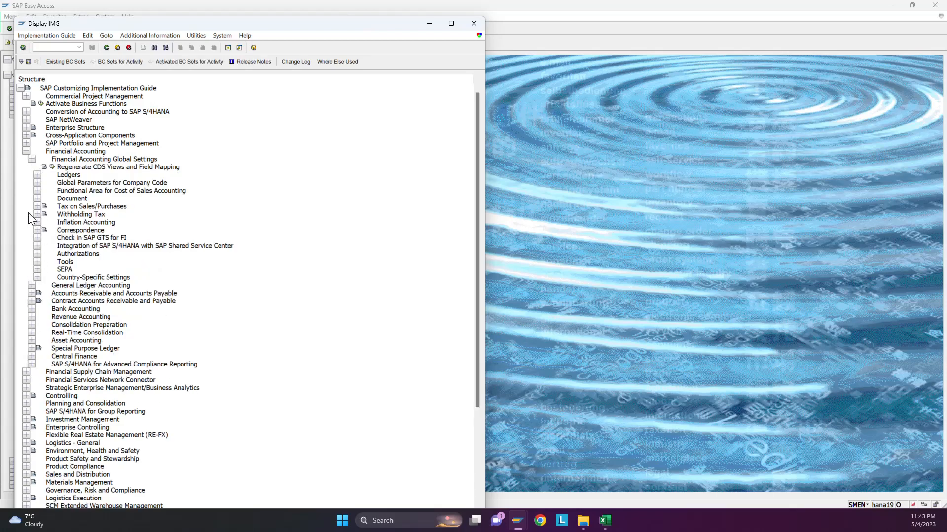
left_click(36, 182)
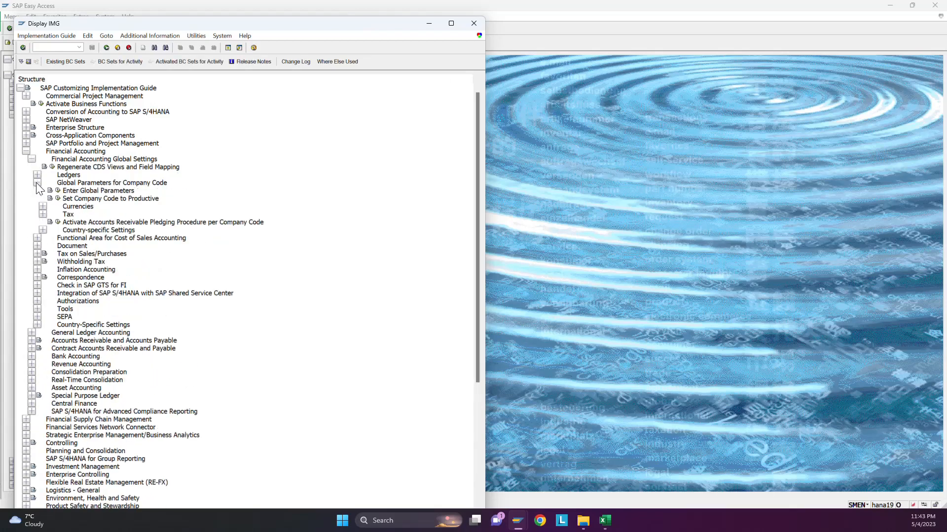
left_click(36, 183)
left_click(38, 175)
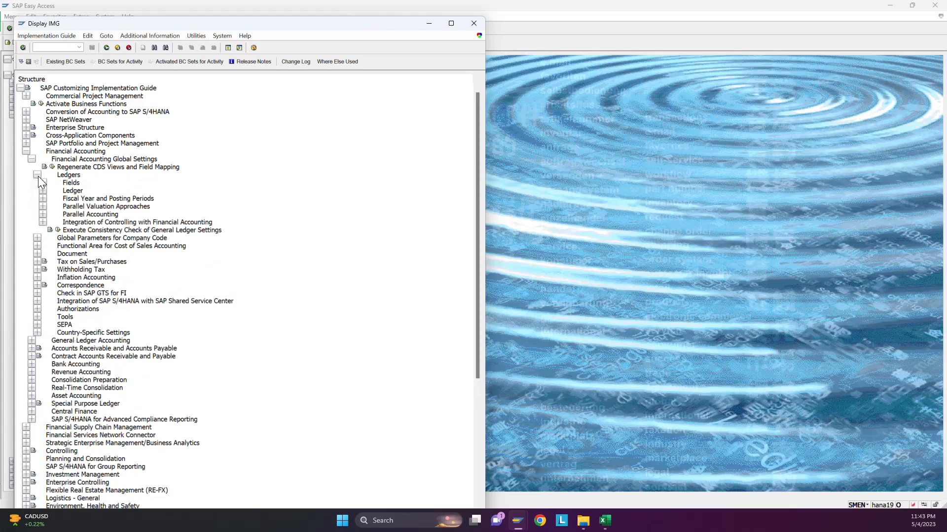
left_click(38, 175)
left_click(32, 159)
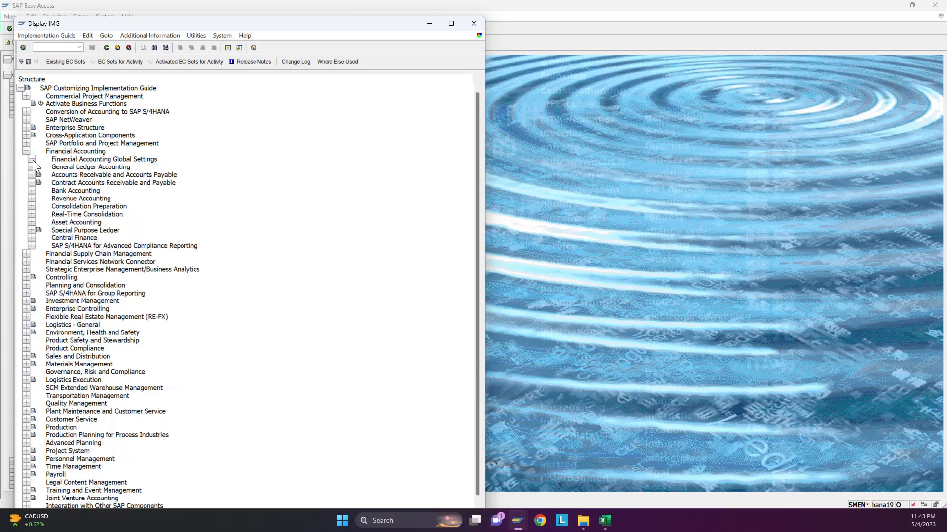
Open Prepare Cross-Company Code Transactions from the Business Transactions settings of General Ledger Accounting
left_click(32, 167)
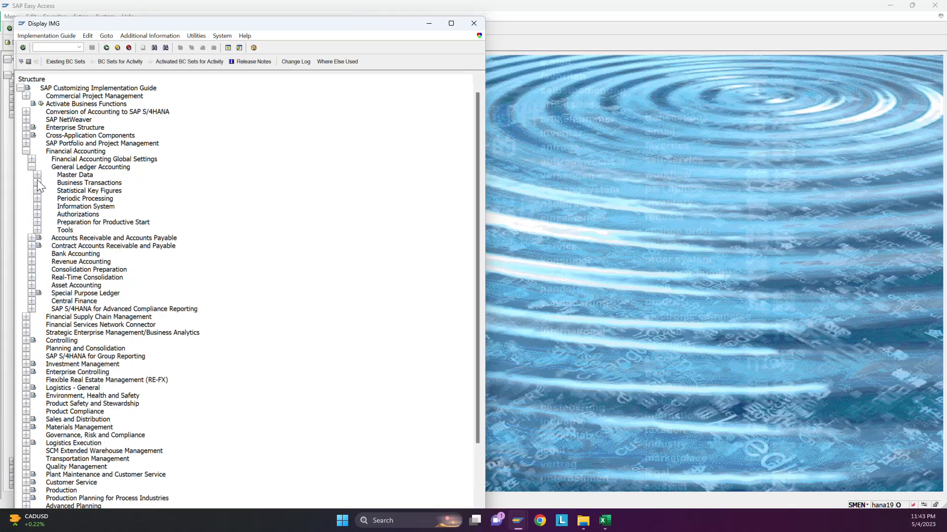
left_click(38, 183)
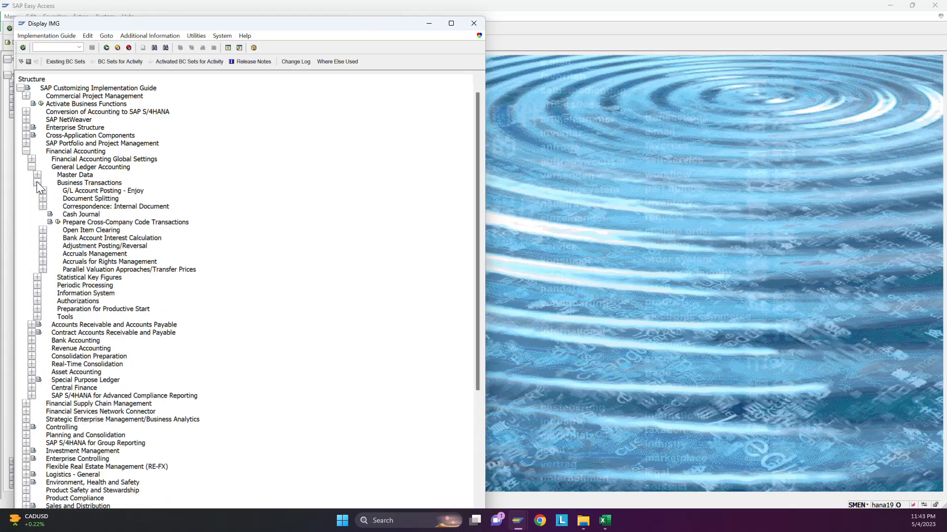
left_click(56, 223)
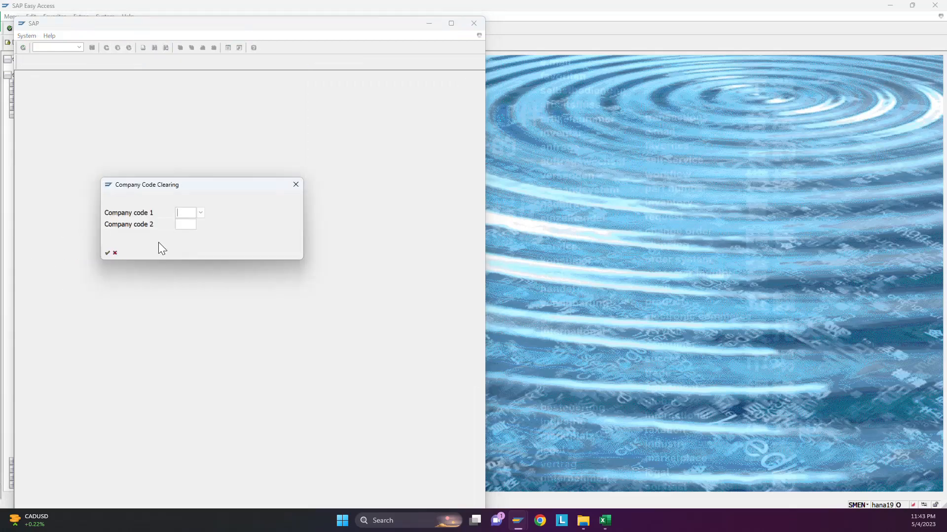
Open the clearing account configuration for company code 1 P1 and company code 2 P2, and maximize the window
type("P1")
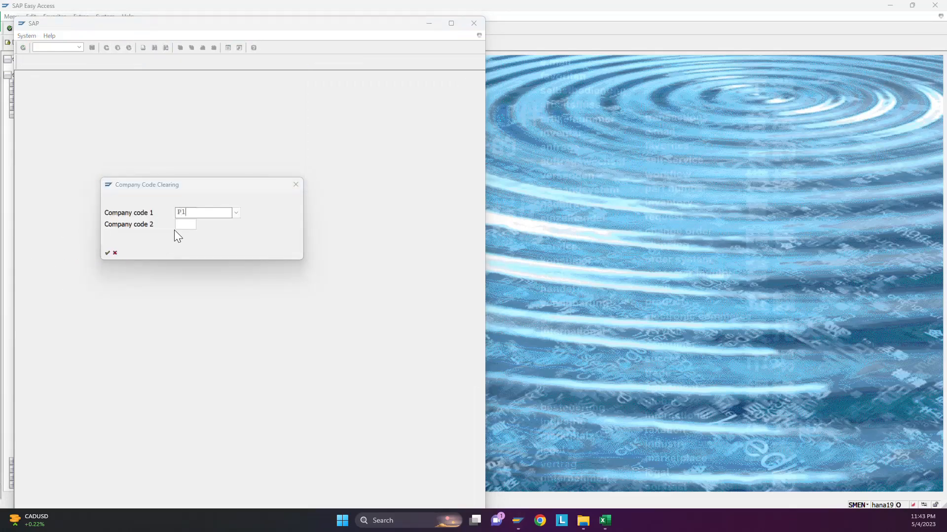
key("Tab")
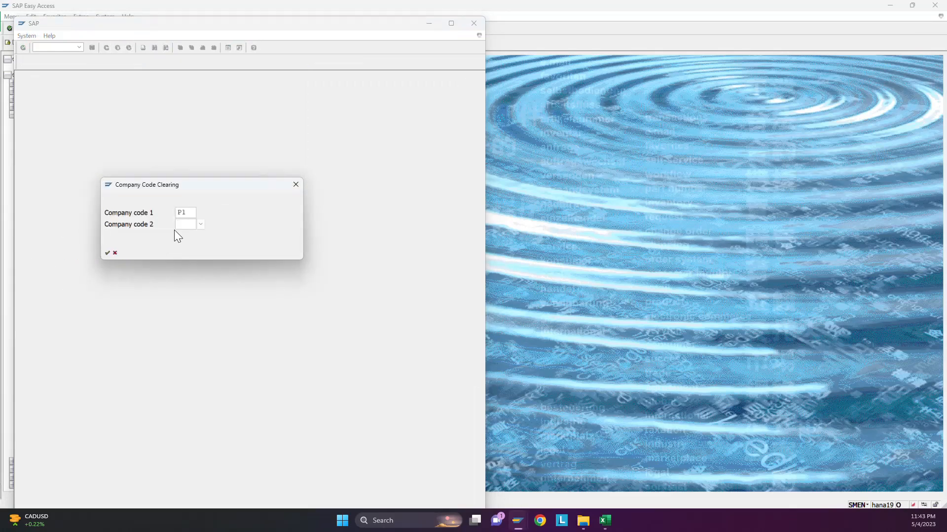
type("P2")
type("P2")
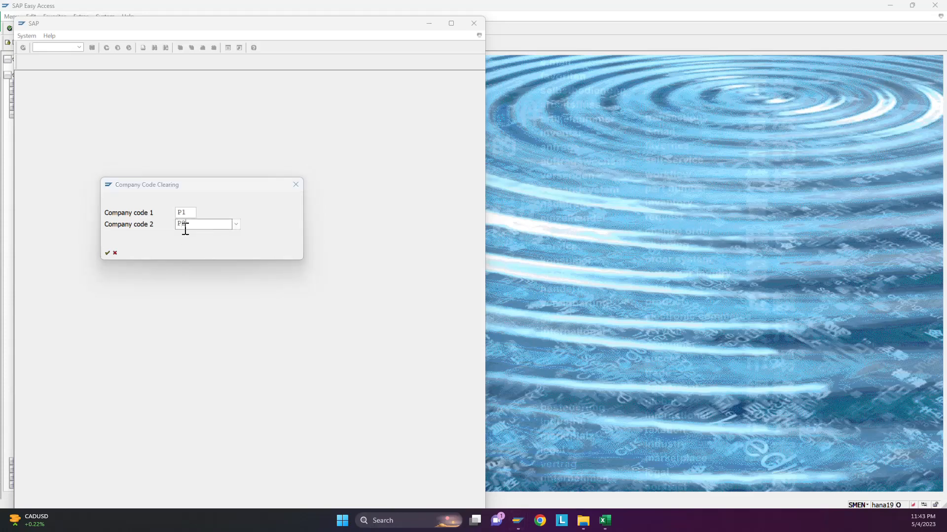
left_click(188, 244)
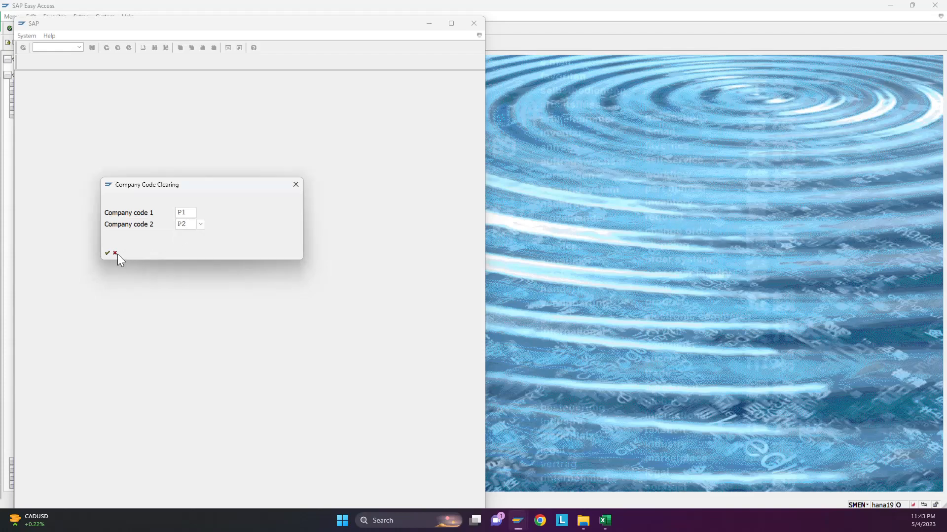
left_click(107, 253)
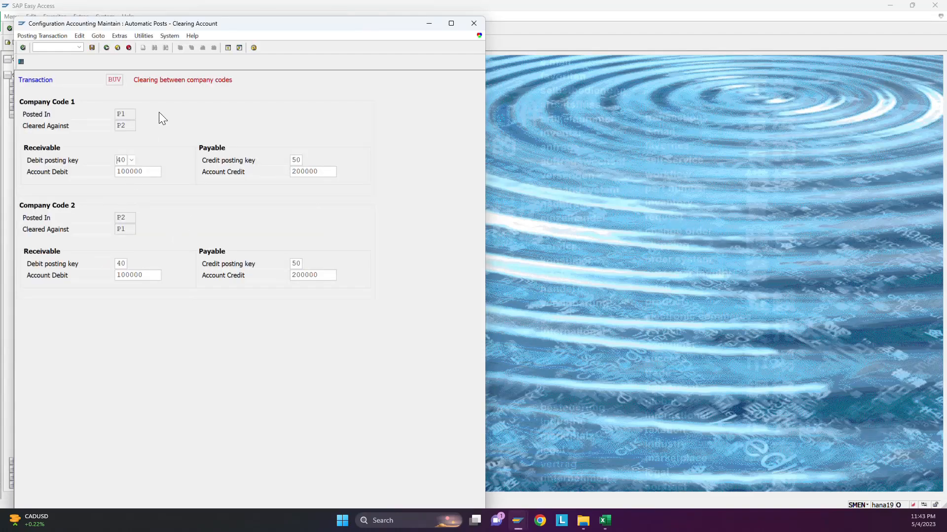
left_click(452, 24)
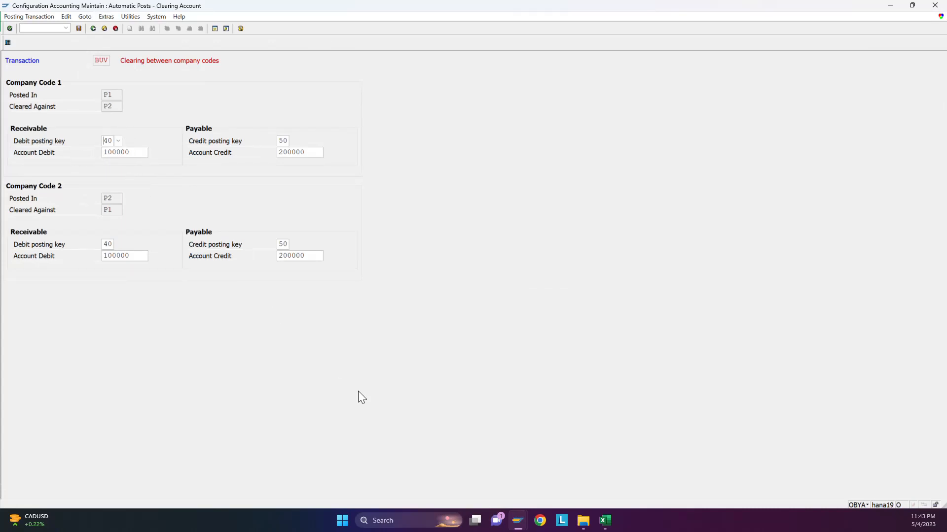
Review the P1 and P2 receivables and payables account numbers in the Cross Company Code Excel workbook, and return to the SAP clearing configuration
mouse_move(605, 520)
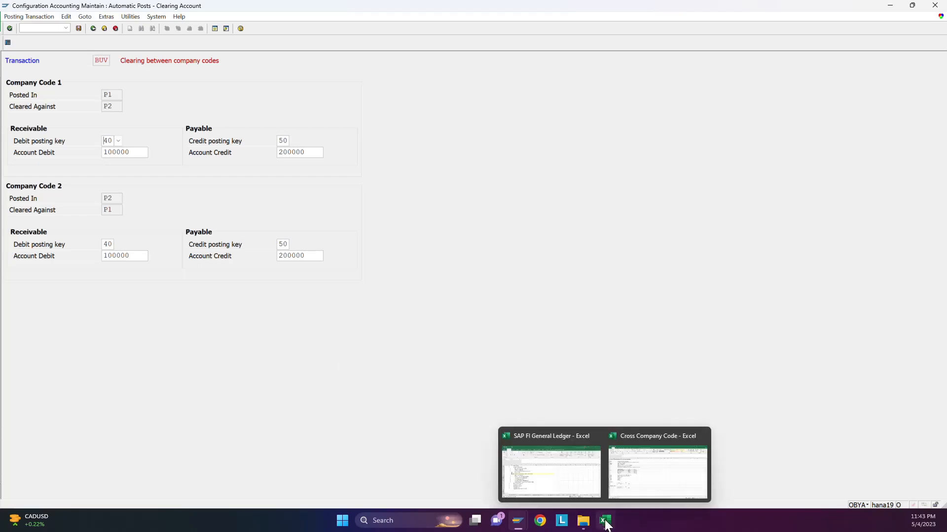
left_click(637, 477)
left_click(107, 247)
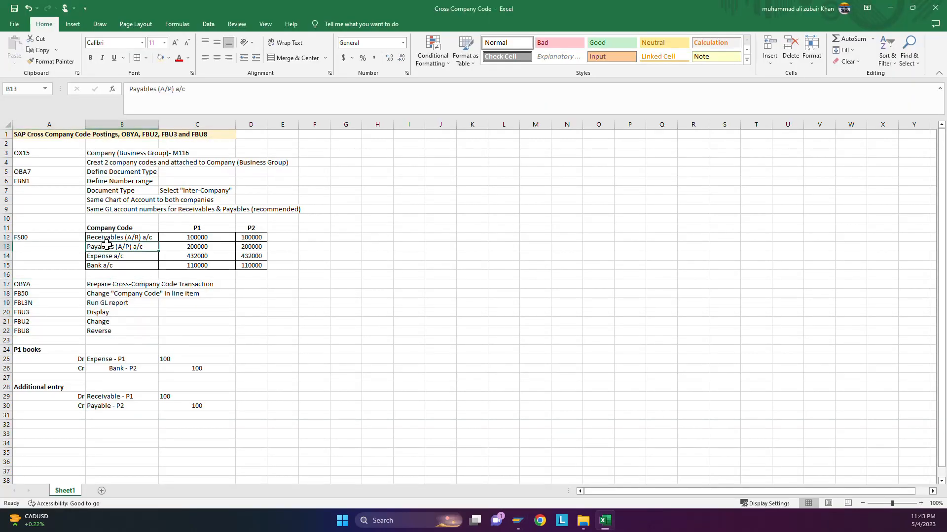
left_click(114, 236)
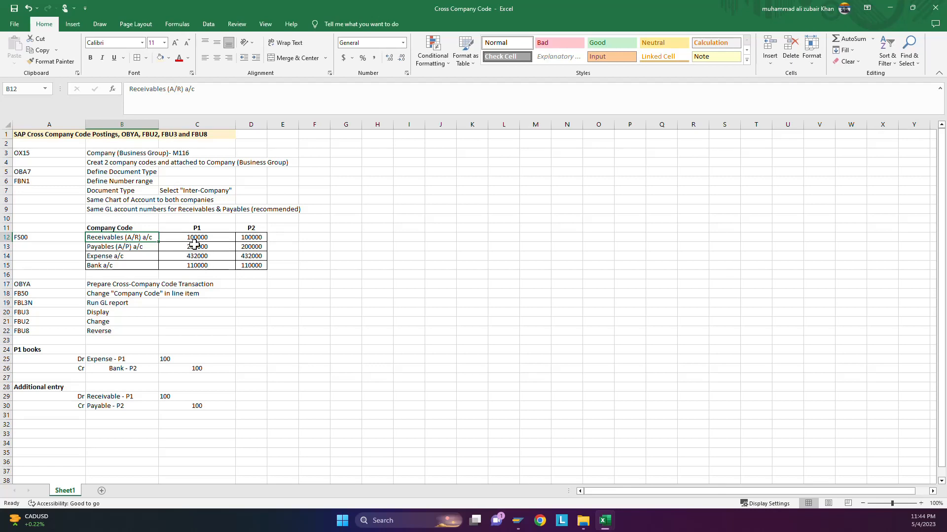
key("alt+Tab")
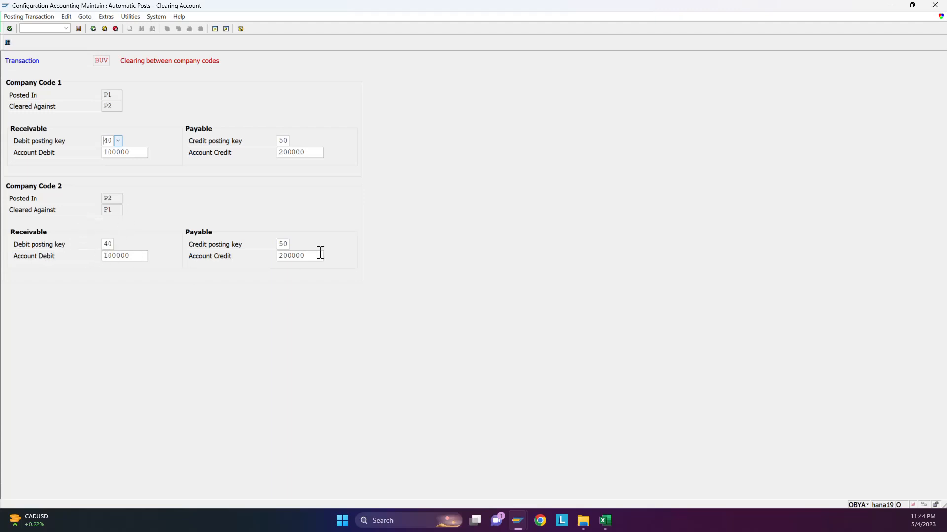
Compare the receivables and payables accounts listed for P1 and P2 in the Excel workbook with the SAP clearing configuration
key("alt+Tab")
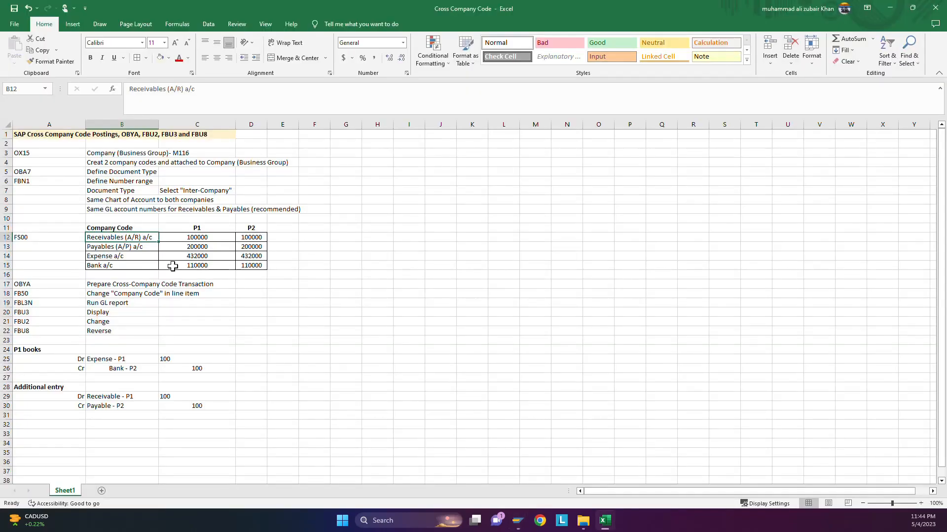
left_click_drag(198, 237, 199, 246)
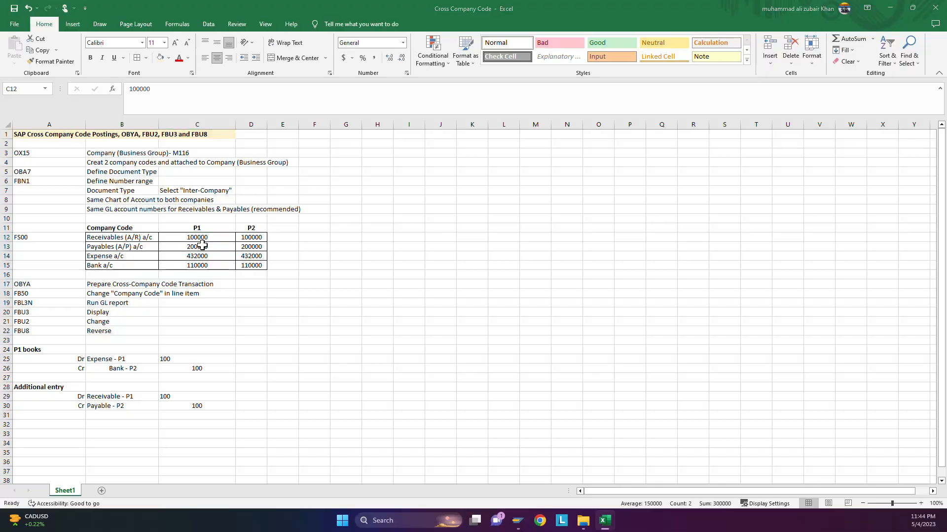
key("alt+Tab")
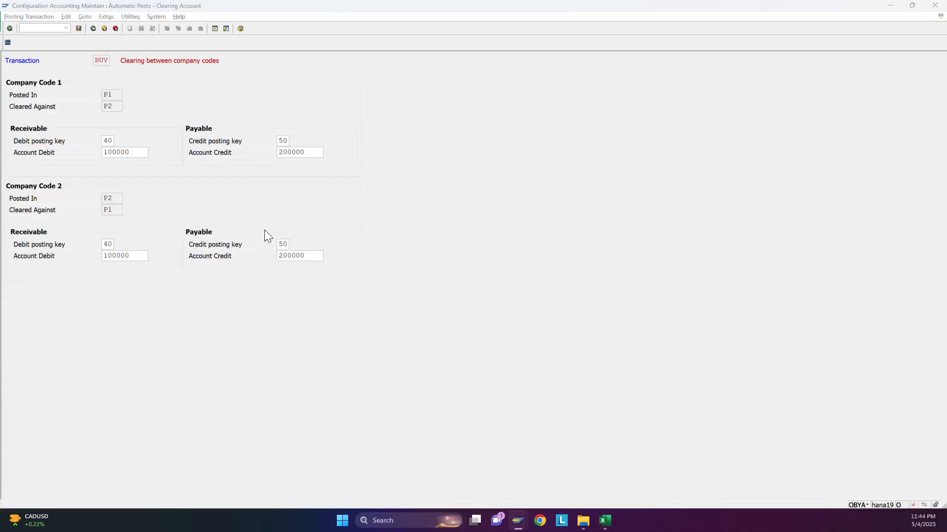
key("alt+Tab")
left_click(251, 237)
left_click_drag(251, 238, 251, 246)
key("alt+Tab")
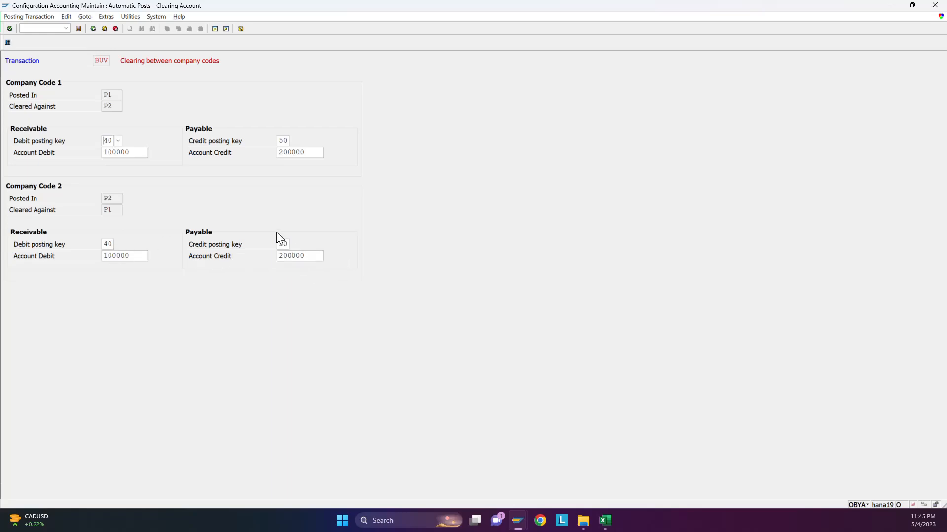
Review the Define Document Type and Inter-Company notes in the Excel workbook, and return to SAP
key("alt+Tab")
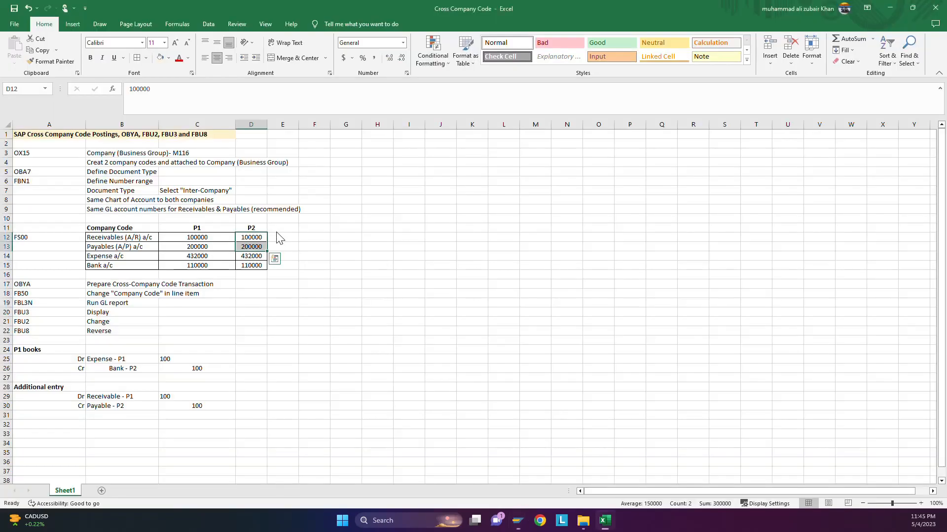
left_click(150, 173)
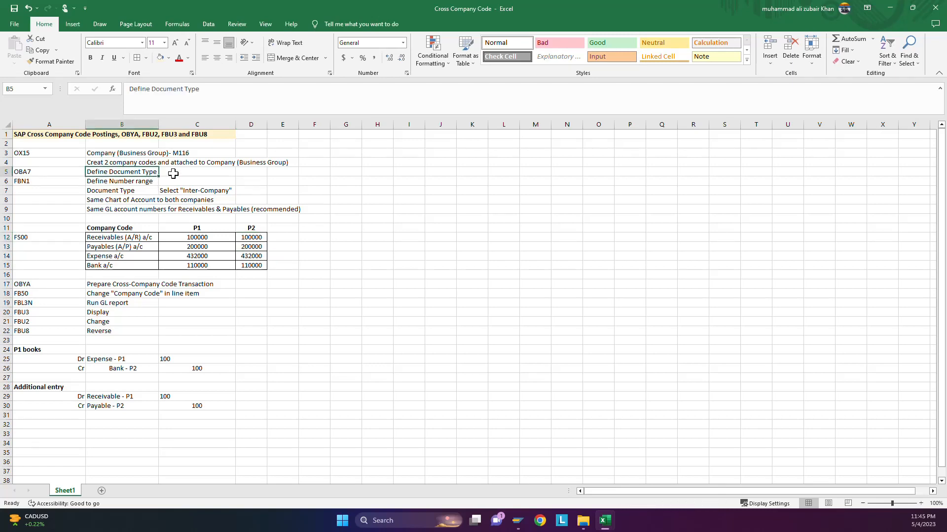
left_click(187, 192)
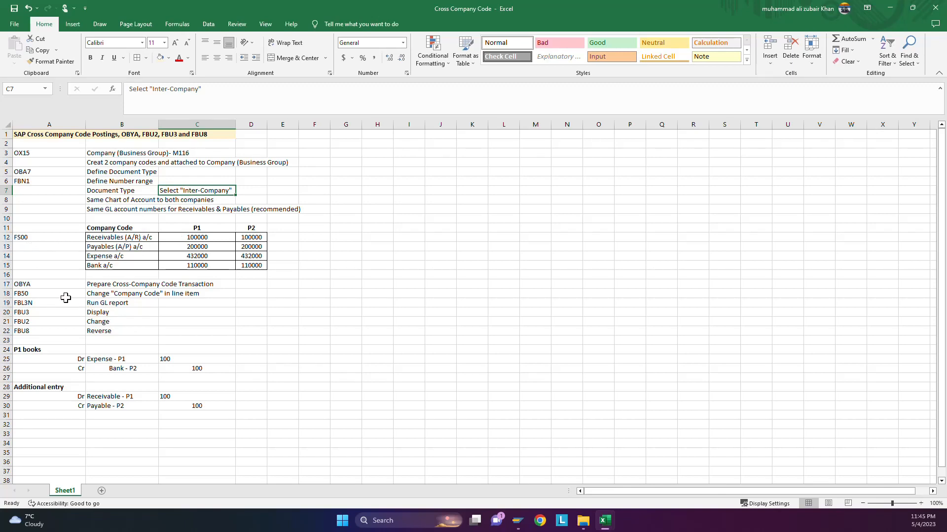
key("alt+Tab")
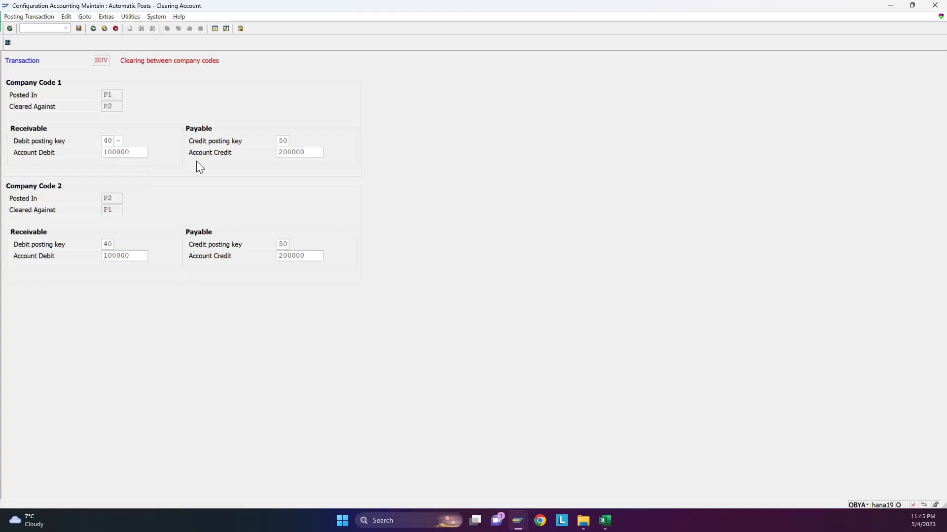
Look up the posting transaction code in the Excel workbook and open G/L document entry in SAP with transaction FB50
key("alt+Tab")
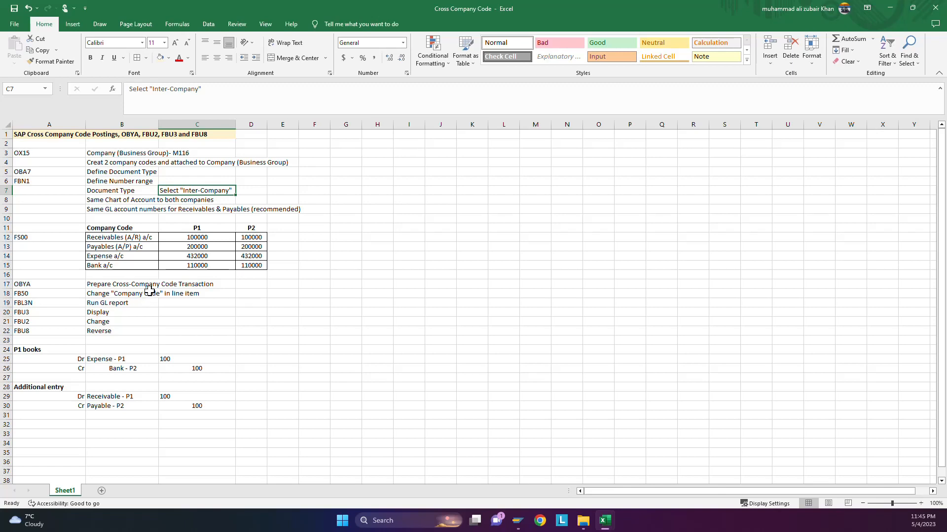
left_click(26, 295)
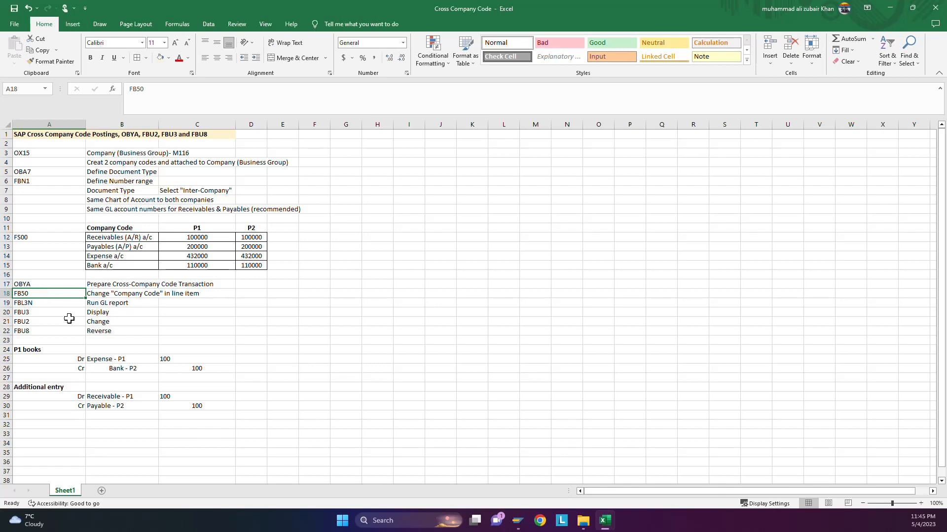
key("alt+Tab")
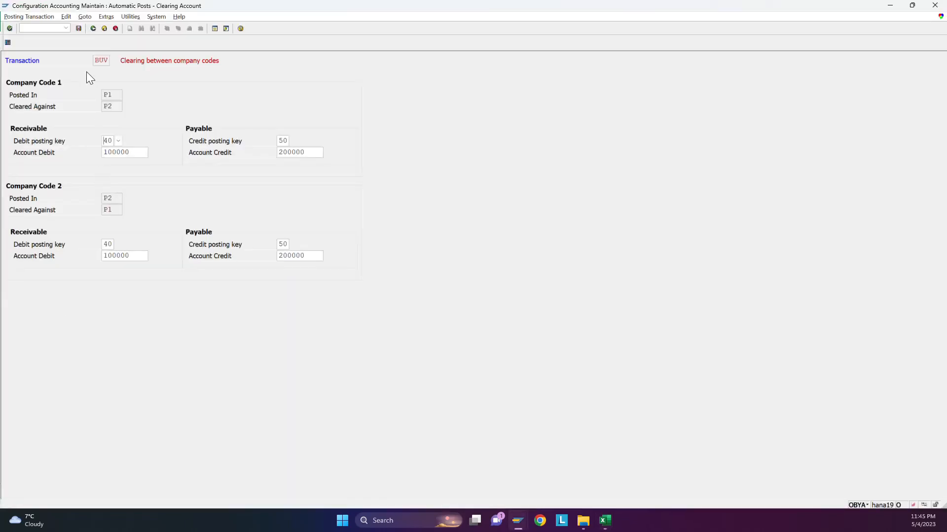
left_click(56, 27)
key("Return")
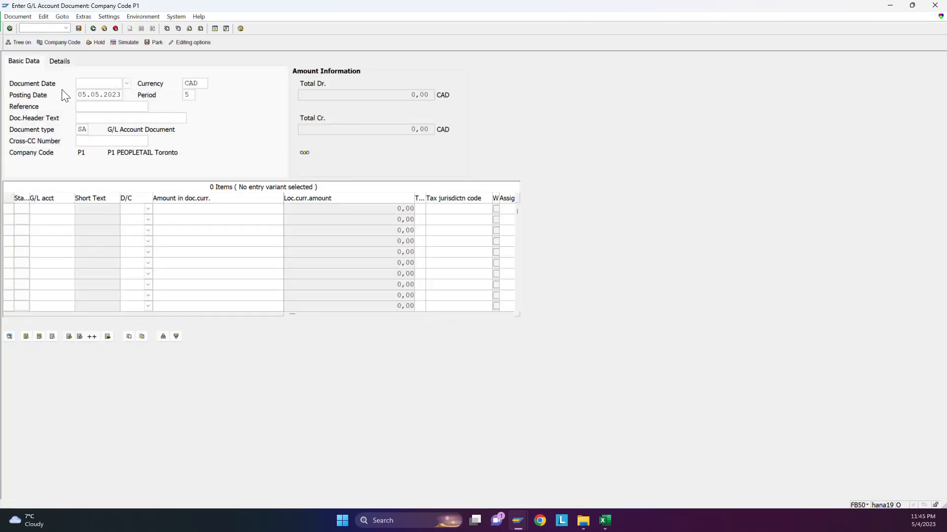
Set the document date and posting date to 01.01.2023 and the period to 1
type("01.01.20232301.01.202")
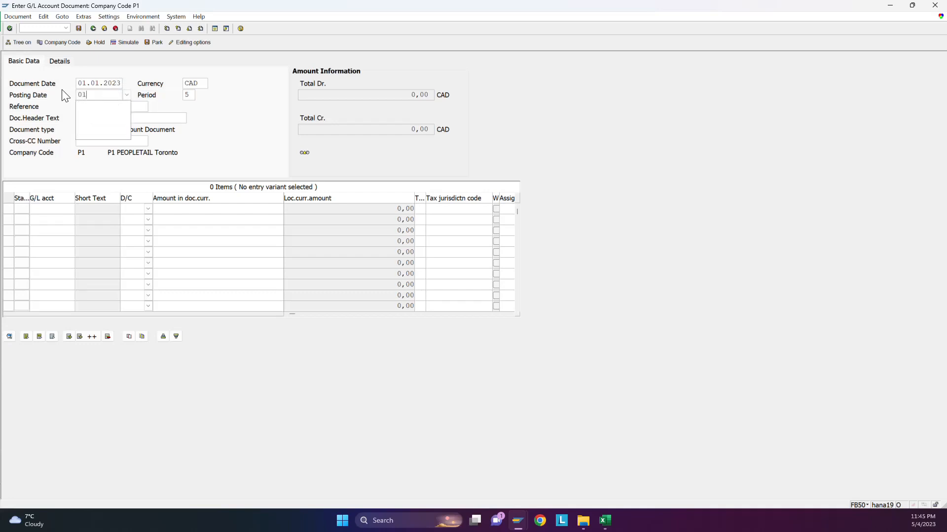
type("3")
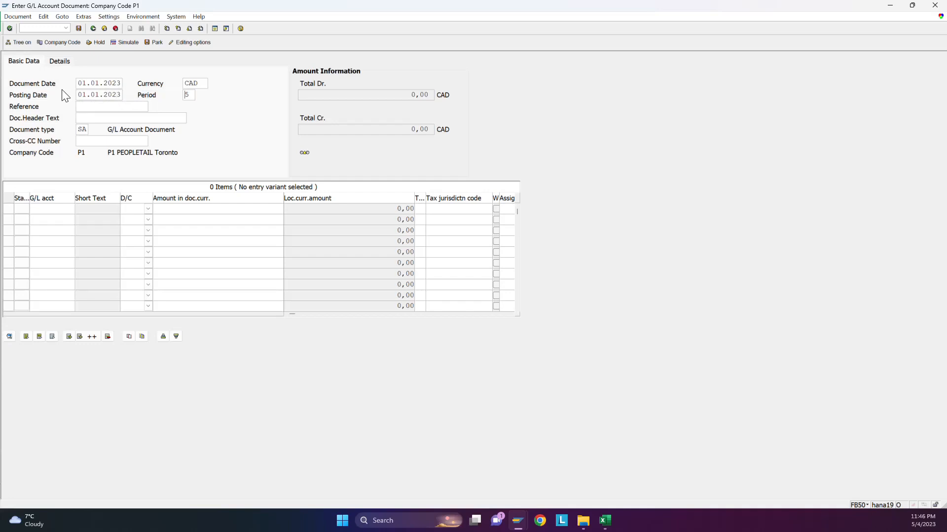
key("Delete")
type("1")
key("Tab")
Look up the P1 expense account in the Excel workbook, and confirm P1 as the company code of the SAP document
key("alt+Tab")
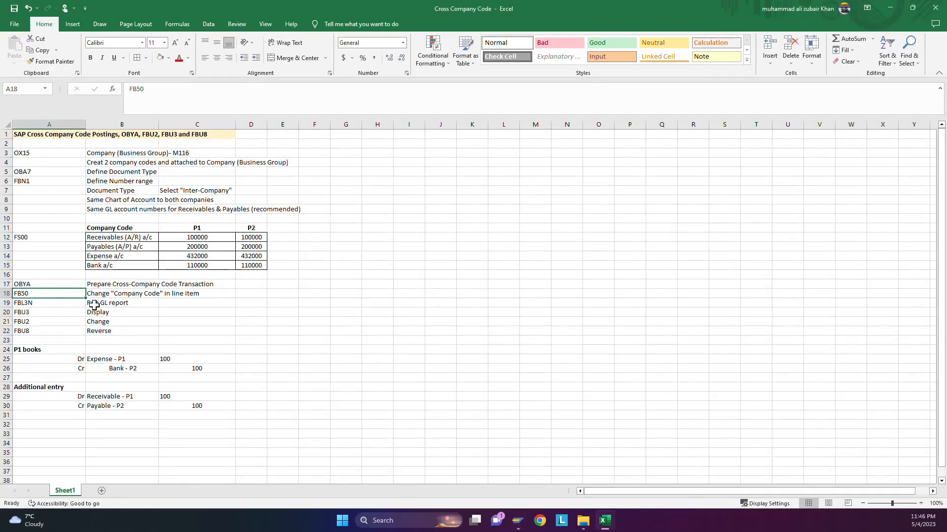
left_click(181, 257)
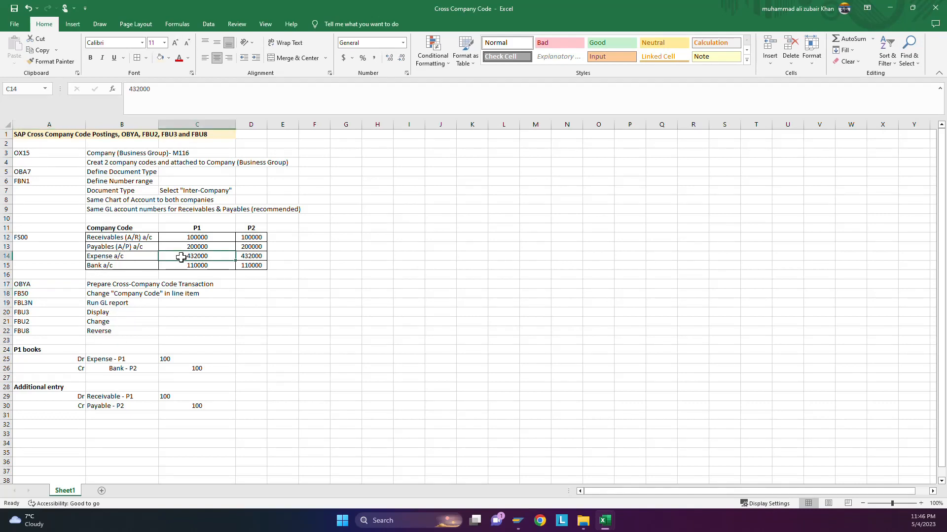
key("alt+Tab")
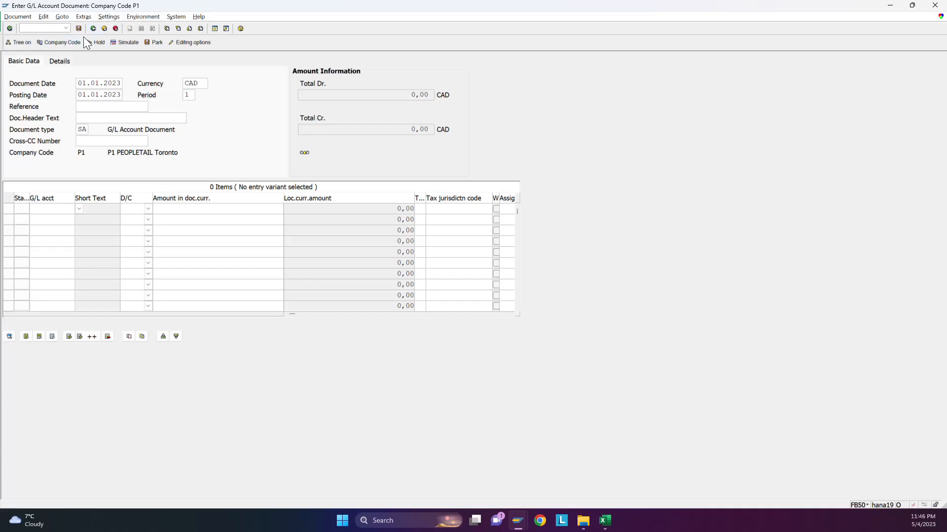
left_click(68, 42)
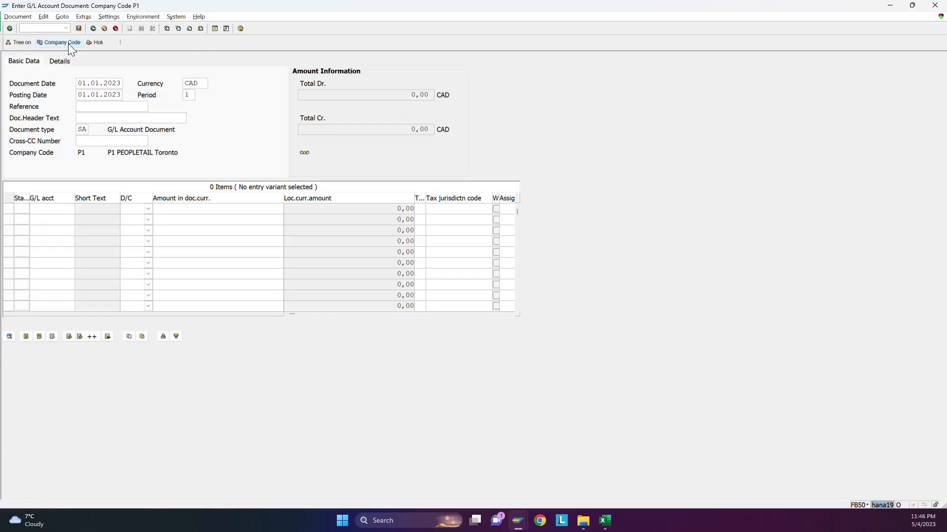
left_click(150, 166)
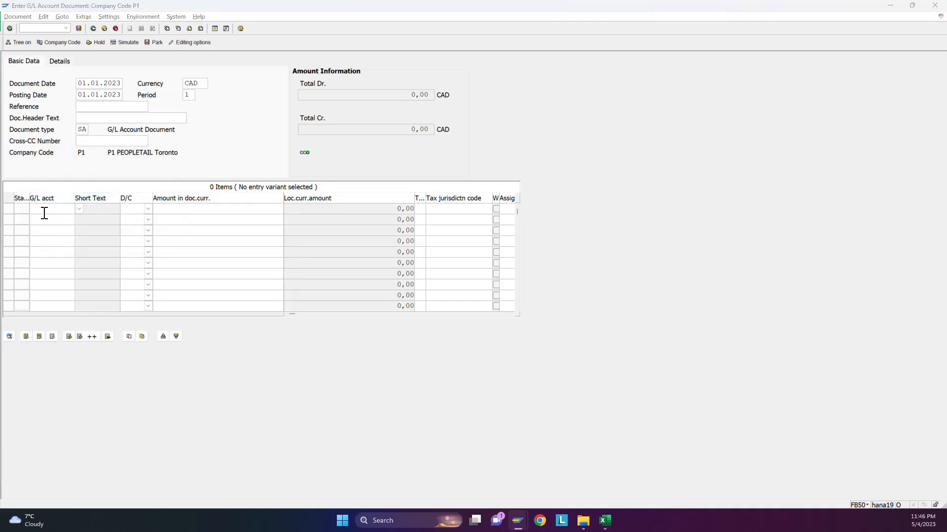
Enter the first line item as a debit of 700 to expense account 432000
key("alt+Tab")
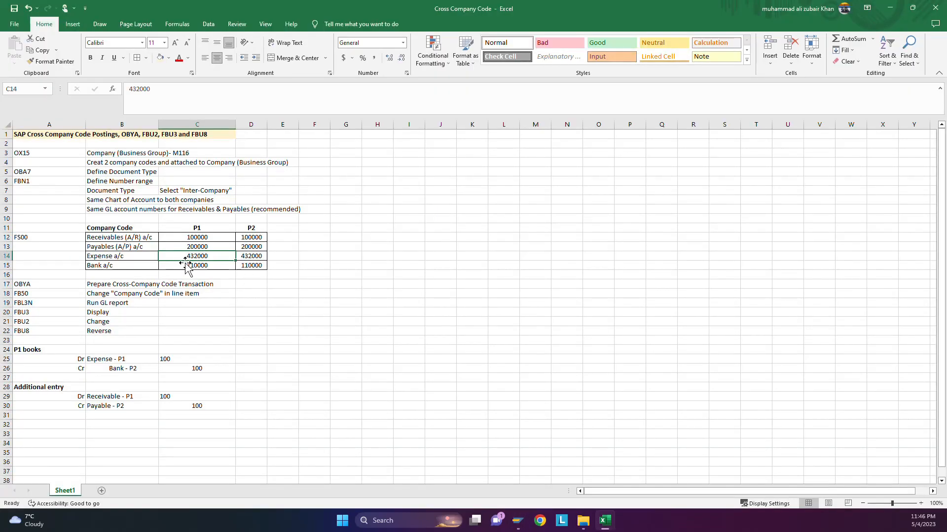
key("alt+Tab")
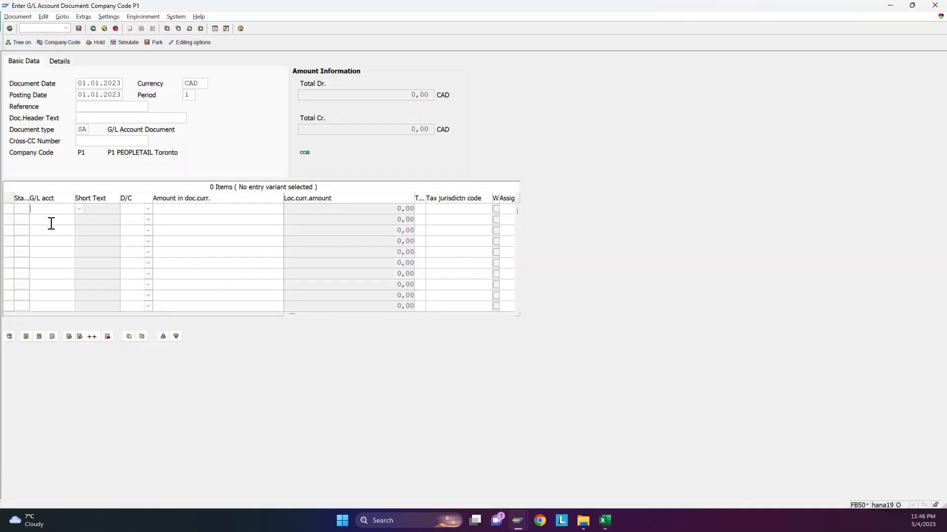
type("432000")
left_click(122, 221)
type("D")
type("700")
Enter the second line item as a credit of 700 to bank account 110000, copying the account from the Excel workbook
left_click(55, 219)
key("alt+Tab")
left_click(189, 267)
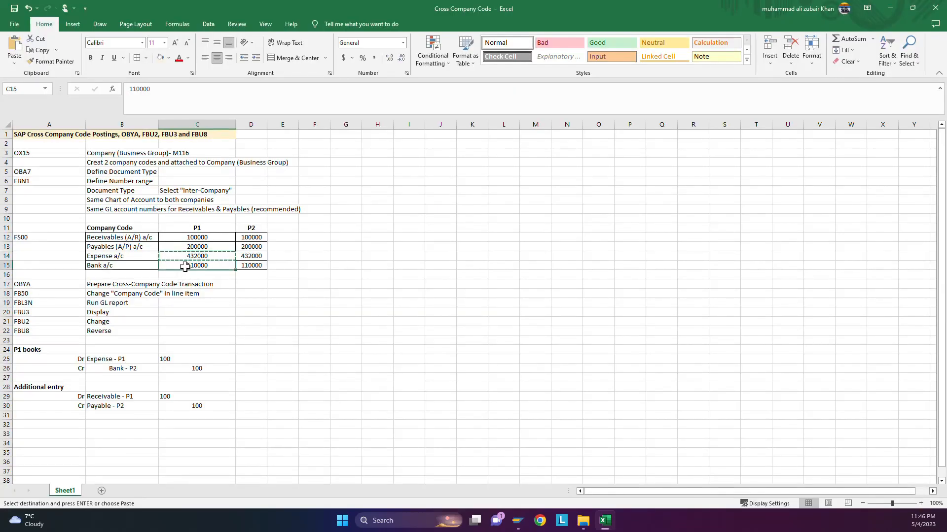
key("ctrl+c")
key("alt+Tab")
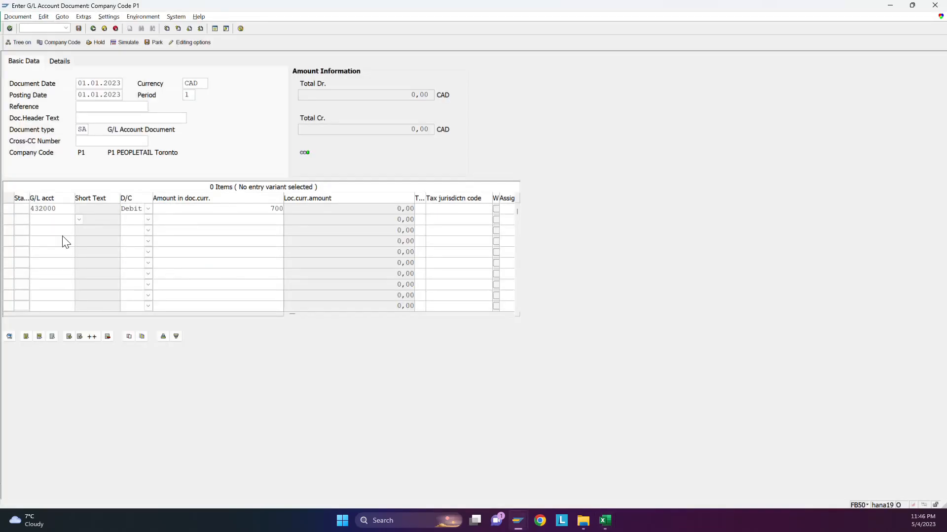
key("ctrl+v")
left_click(125, 223)
left_click(125, 223)
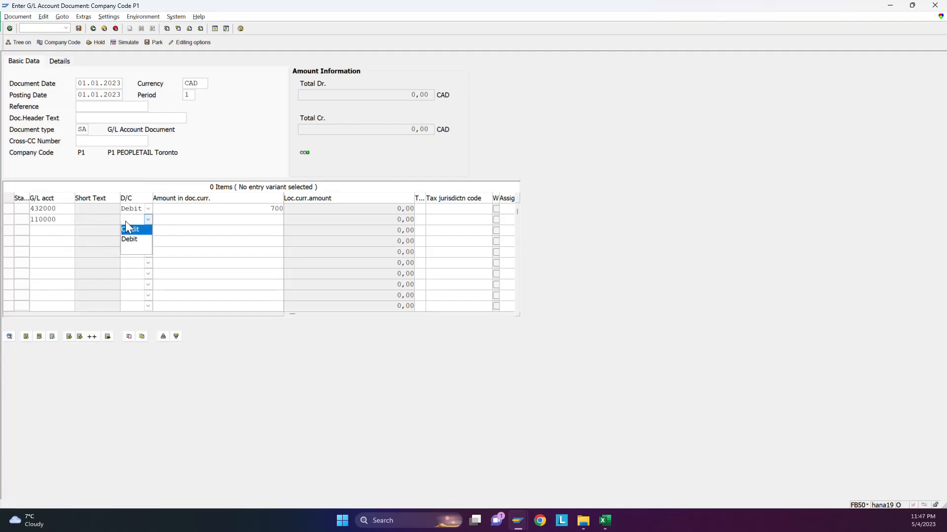
left_click(131, 229)
left_click(221, 220)
type("700")
Assign company code P2 to the bank line item by finding it in the company code list, and post the document
left_click(511, 314)
left_click(510, 314)
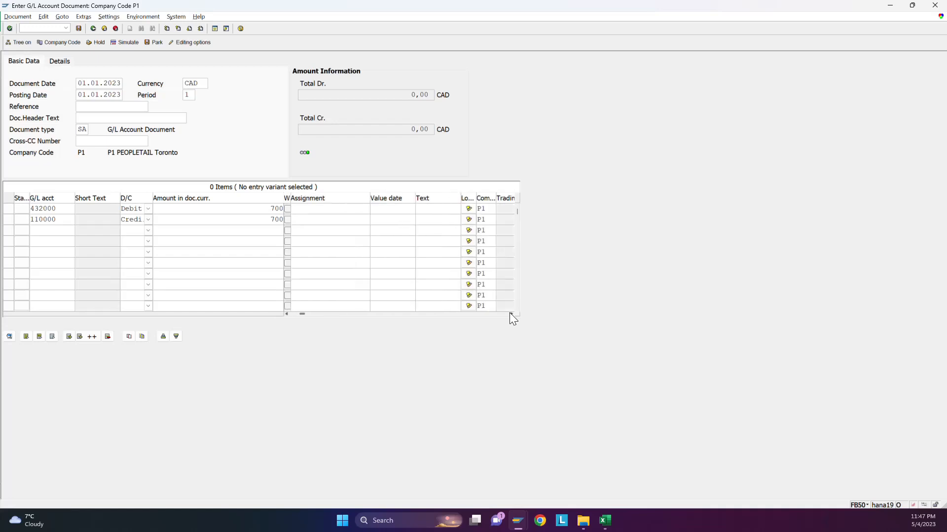
left_click(485, 219)
left_click(500, 220)
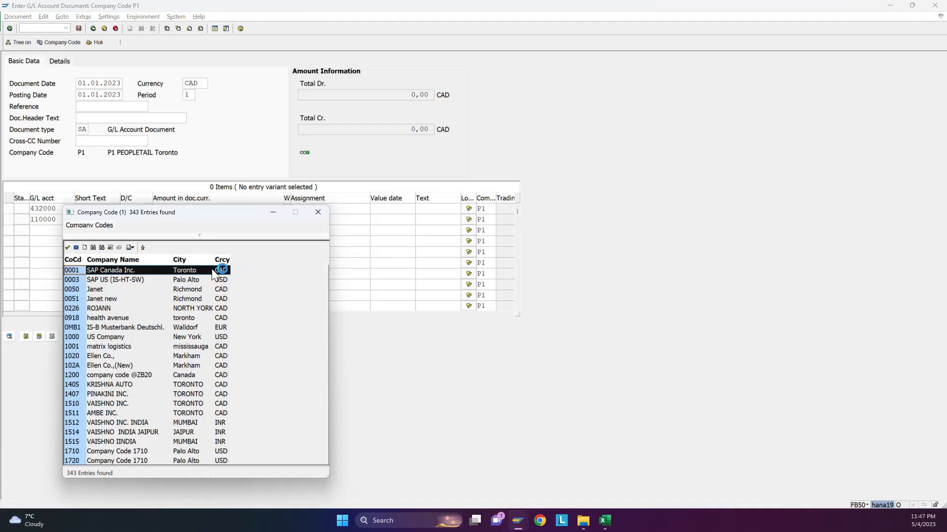
left_click(92, 248)
type("P2")
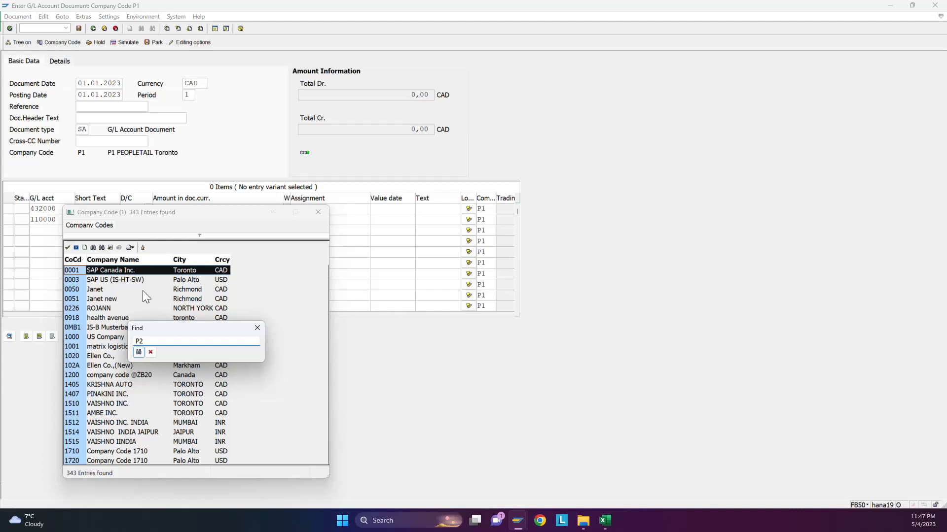
key("Return")
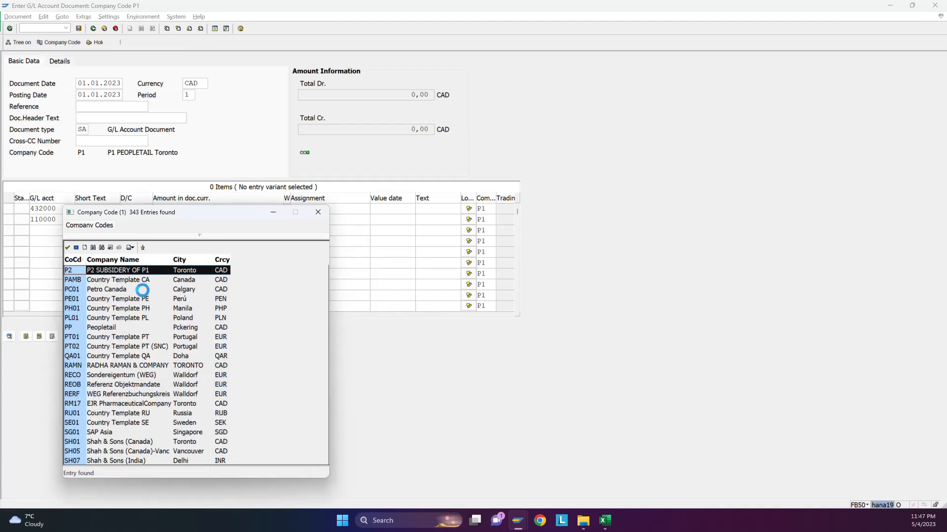
left_click(68, 248)
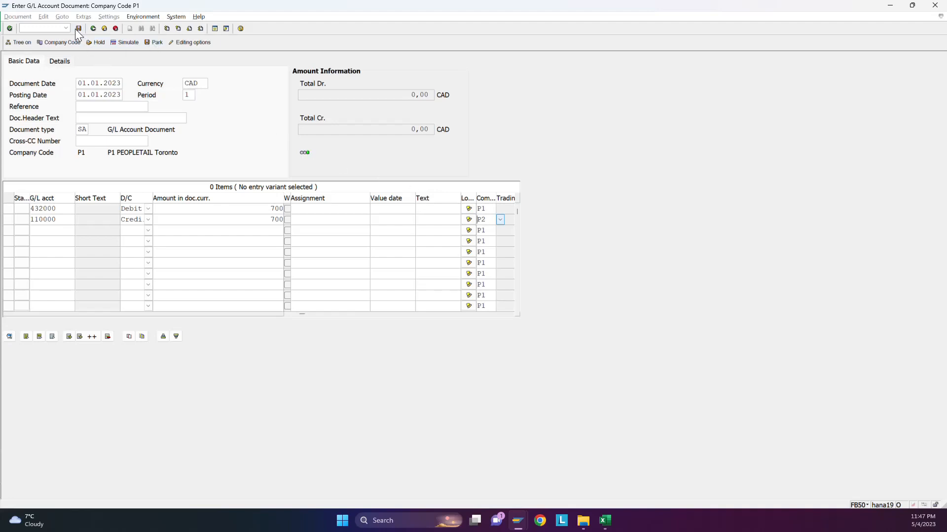
left_click(10, 28)
left_click(78, 28)
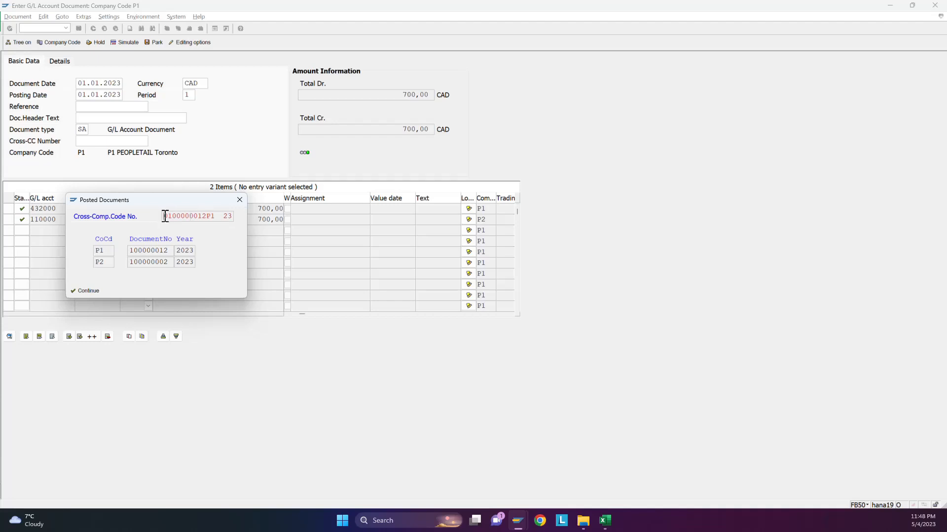
Copy the posted cross-company code document number from SAP into cell D17 of the Excel workbook
left_click_drag(165, 216, 206, 221)
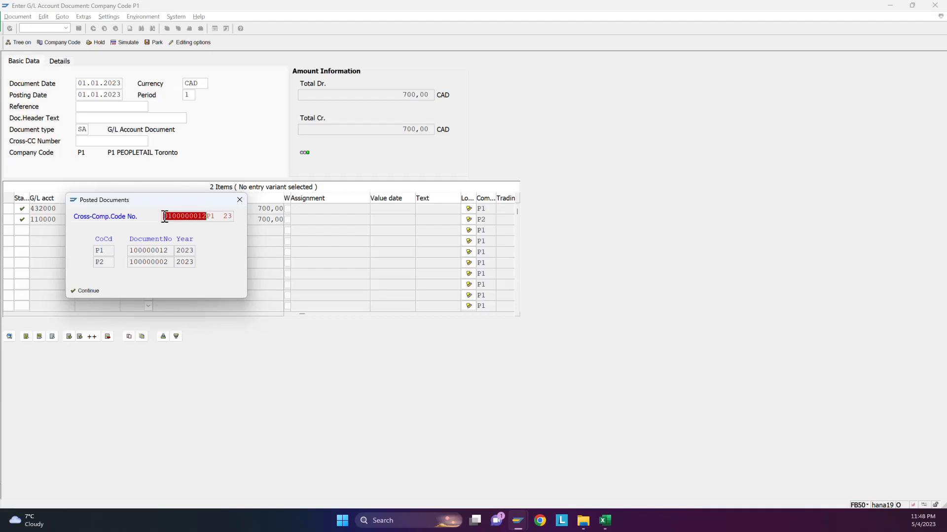
left_click_drag(164, 217, 234, 218)
key("ctrl+c")
left_click(235, 218)
left_click(605, 520)
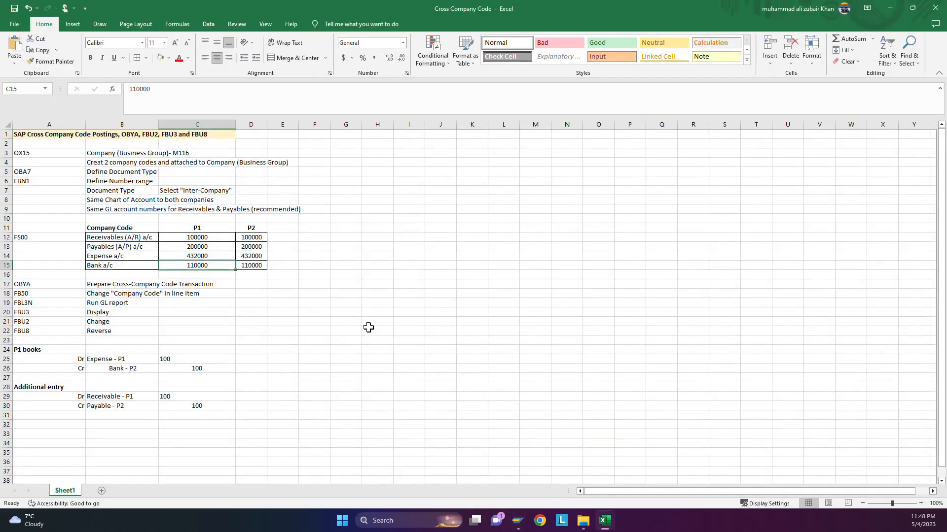
left_click(255, 285)
left_click(235, 96)
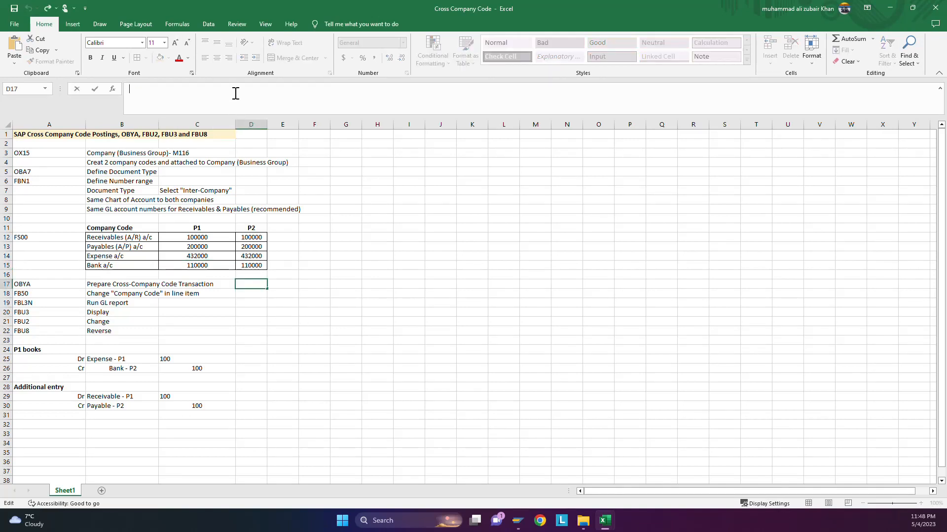
key("ctrl+v")
left_click(304, 360)
Copy the P1 document number 100000012 from the posted documents list in SAP into cell D18 of the Excel workbook
key("alt+Tab")
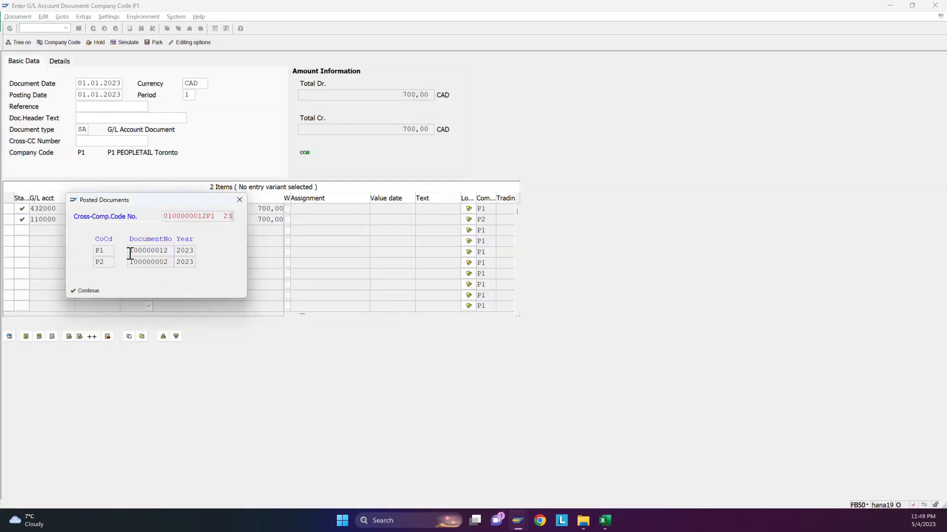
left_click_drag(130, 251, 169, 252)
key("ctrl+c")
left_click(170, 251)
key("alt+Tab")
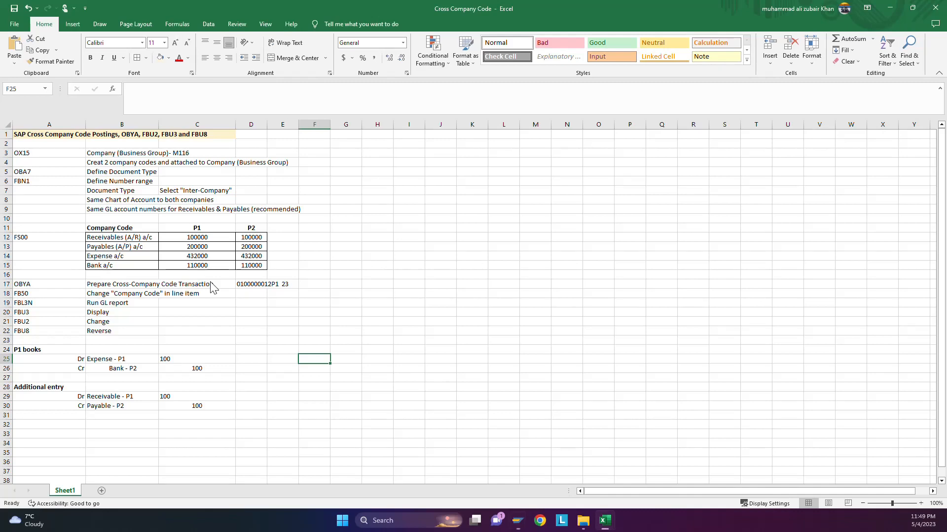
left_click(259, 297)
key("ctrl+v")
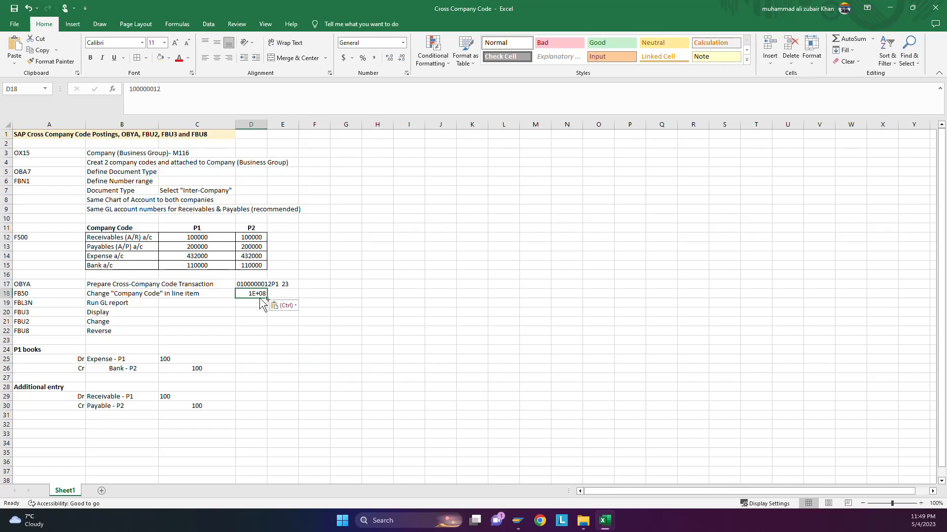
left_click(271, 322)
Copy the P2 document number 100000002 from SAP into cell D19 of the Excel workbook
key("alt+Tab")
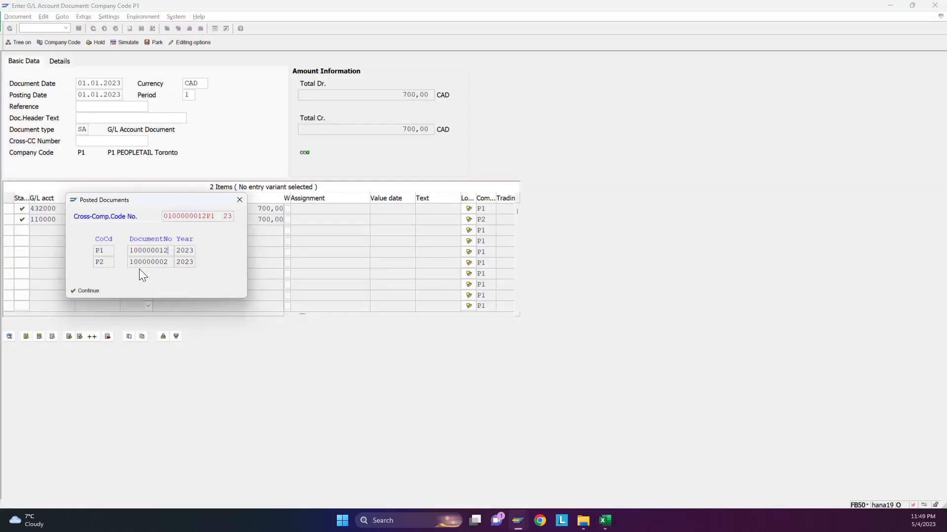
left_click_drag(129, 262, 178, 262)
key("ctrl+c")
key("alt+Tab")
left_click(241, 303)
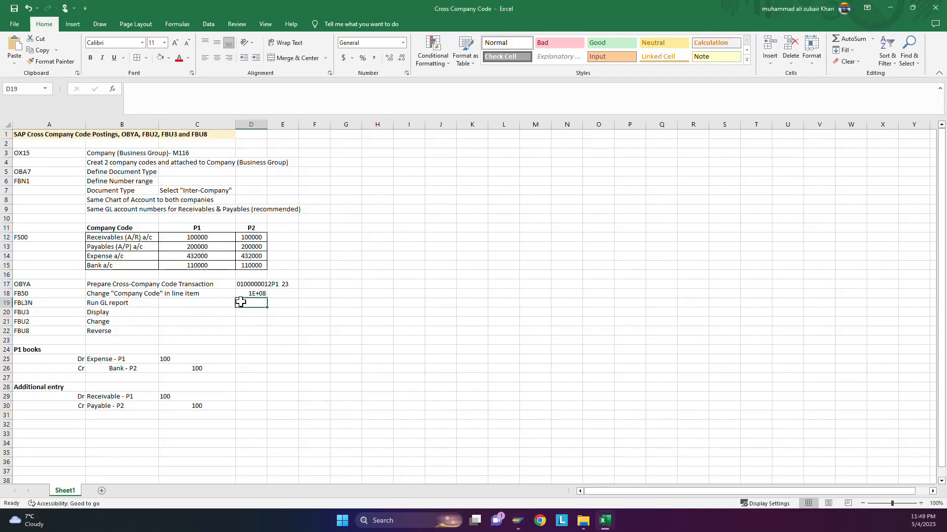
key("ctrl+v")
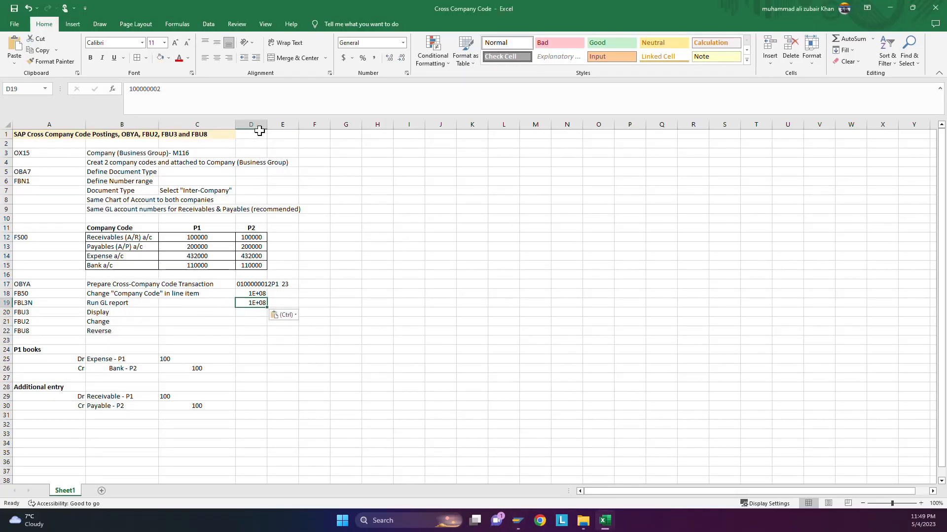
Widen column D to fit the document numbers and label them P1 in E18 and P2 in E19
left_click_drag(266, 129, 300, 129)
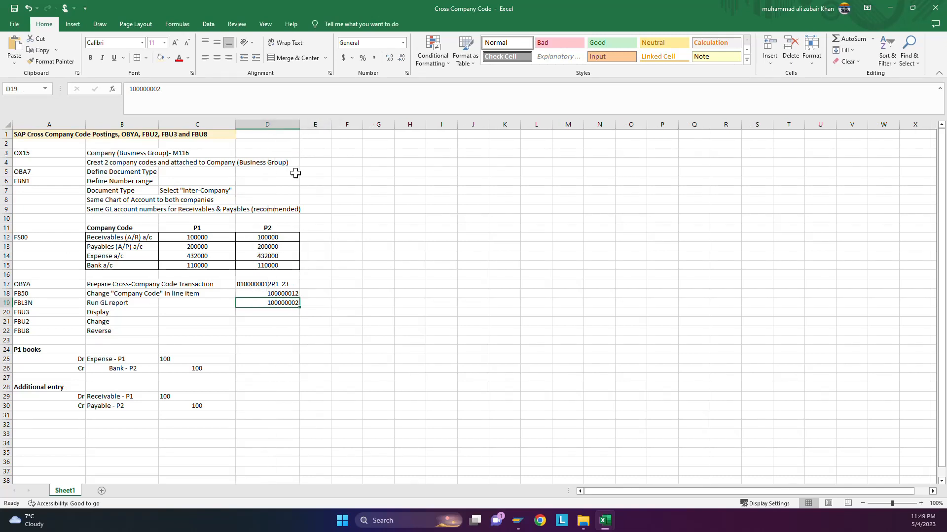
left_click(318, 293)
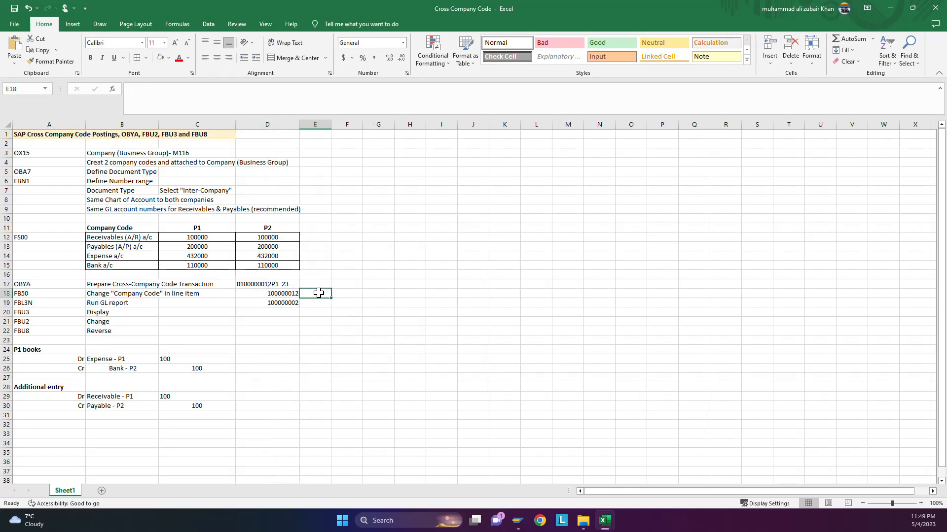
type("P1")
key("Return")
type("P2")
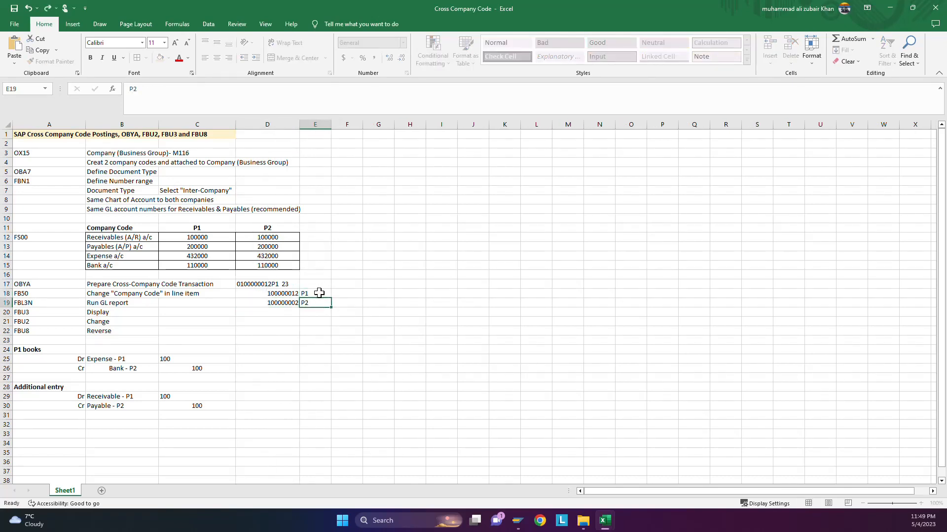
key("Return")
Switch to SAP, dismiss the posted documents list, and review the just-posted document in its entry and general ledger views
key("alt+Tab")
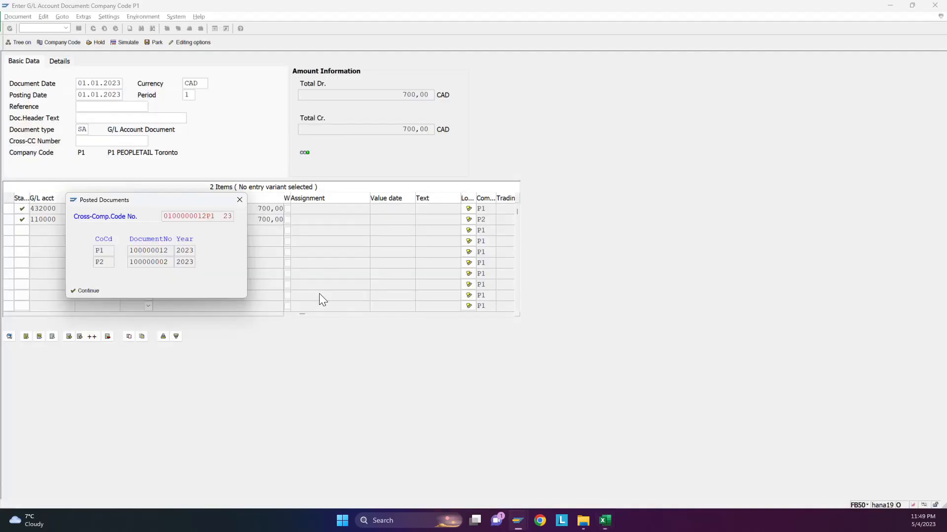
left_click(90, 294)
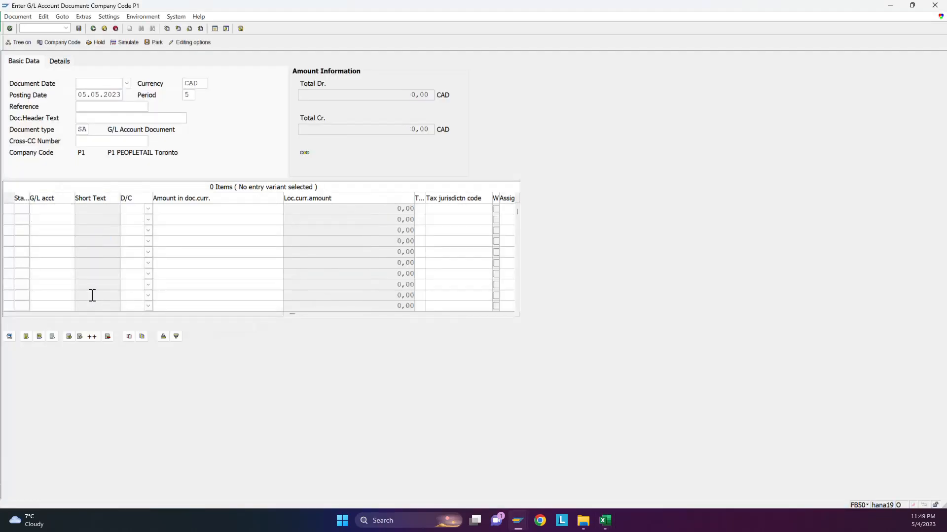
left_click(18, 17)
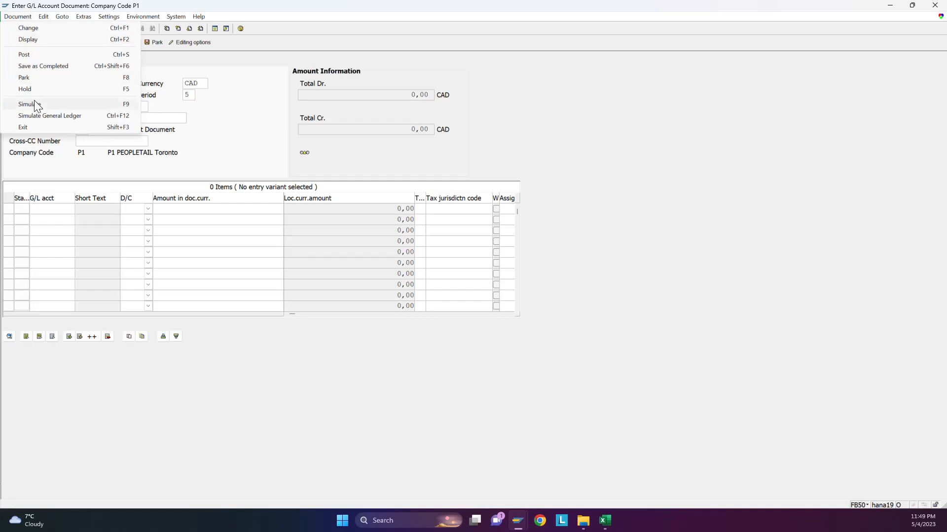
left_click(33, 39)
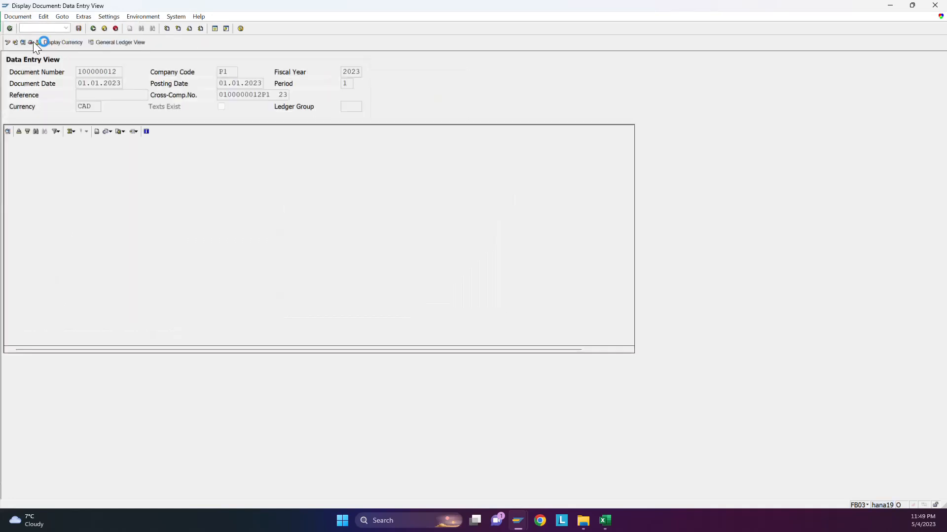
left_click(104, 43)
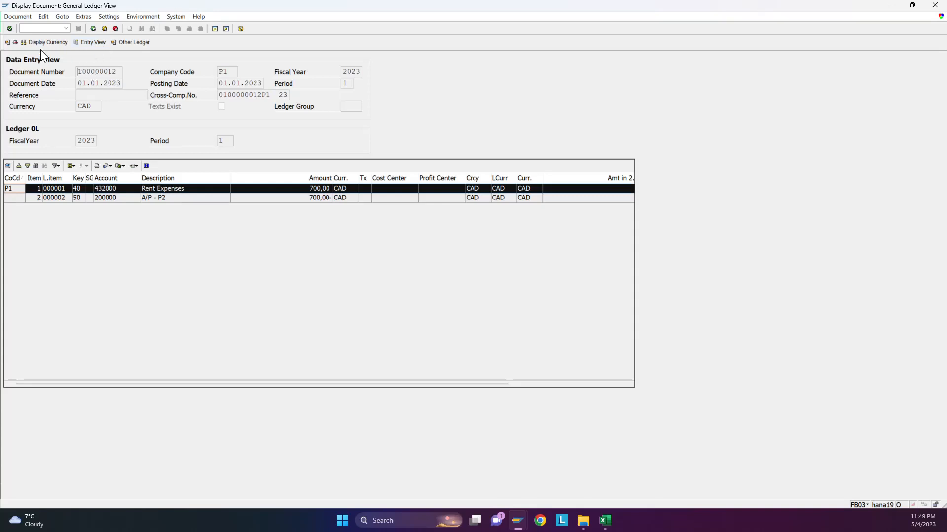
left_click(87, 43)
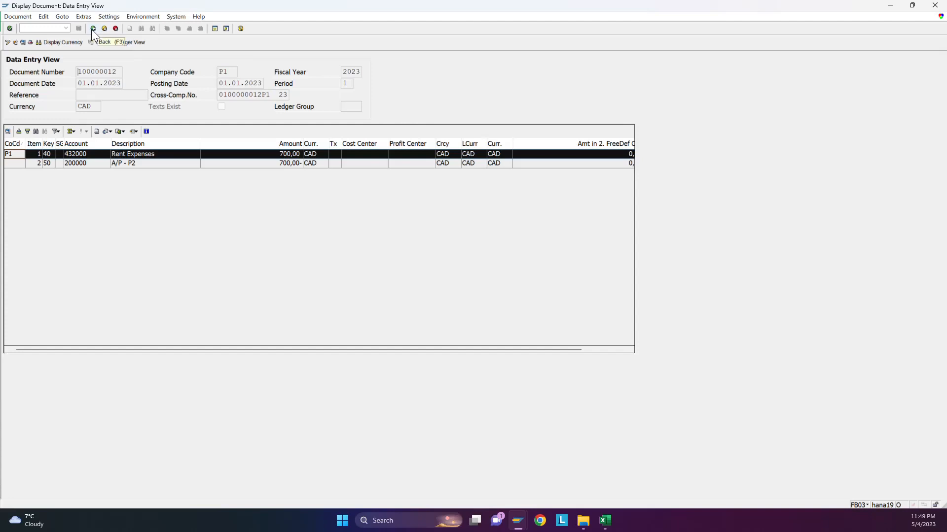
left_click(92, 30)
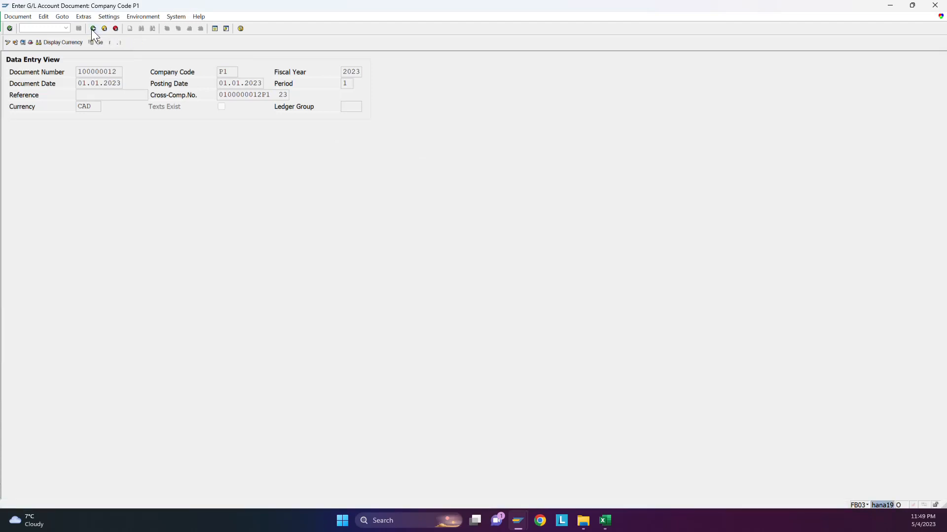
Leave G/L document entry and open the document display transaction FB03
left_click(44, 26)
type("/N")
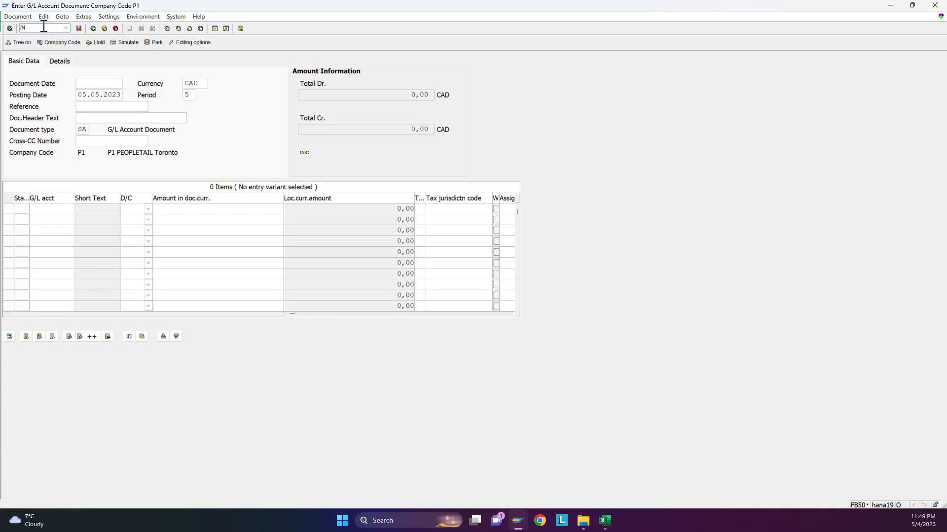
key("Return")
type("FB03")
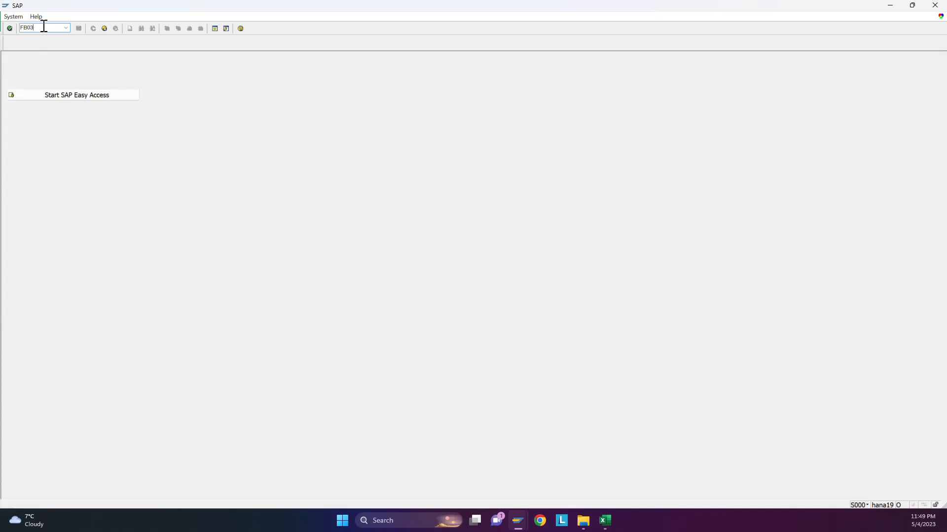
key("Return")
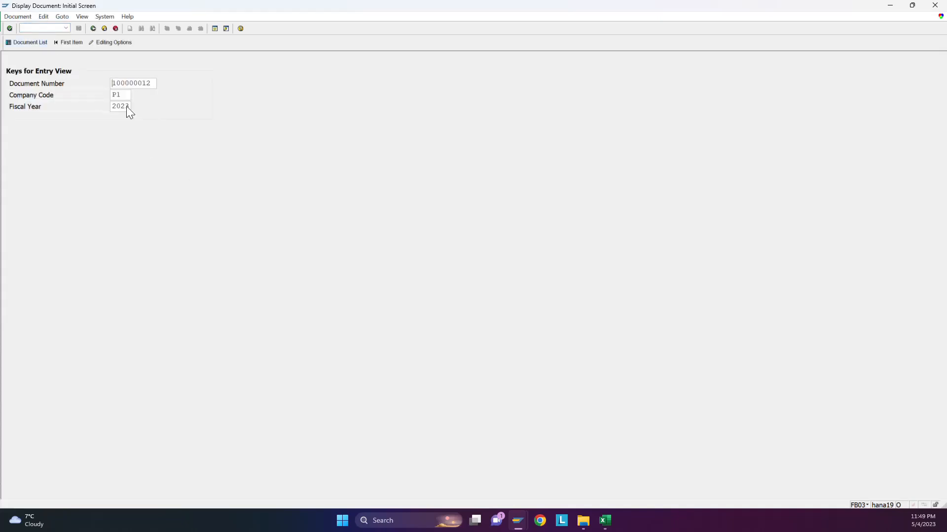
Display document 100000012 of company code P1 for fiscal year 2023, view its general ledger entries, and return to the initial screen
key("alt+Tab")
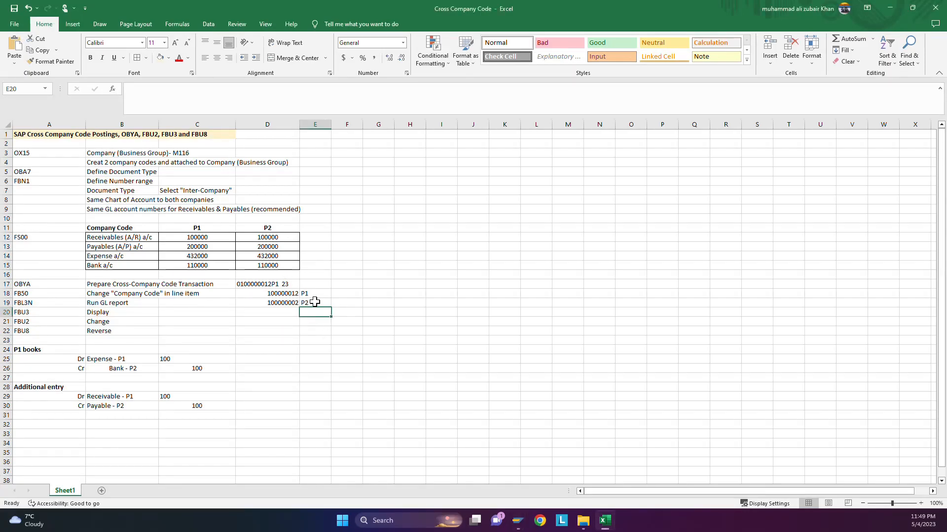
key("alt+Tab")
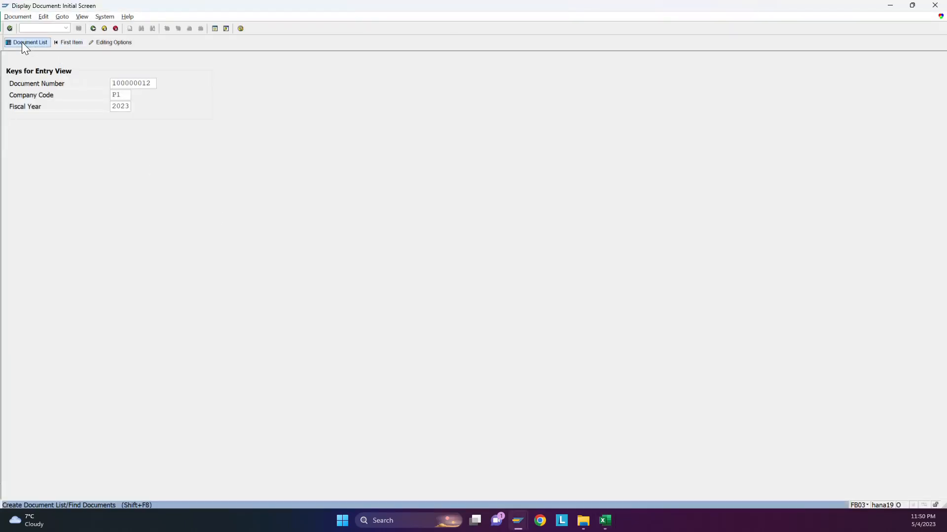
left_click(10, 29)
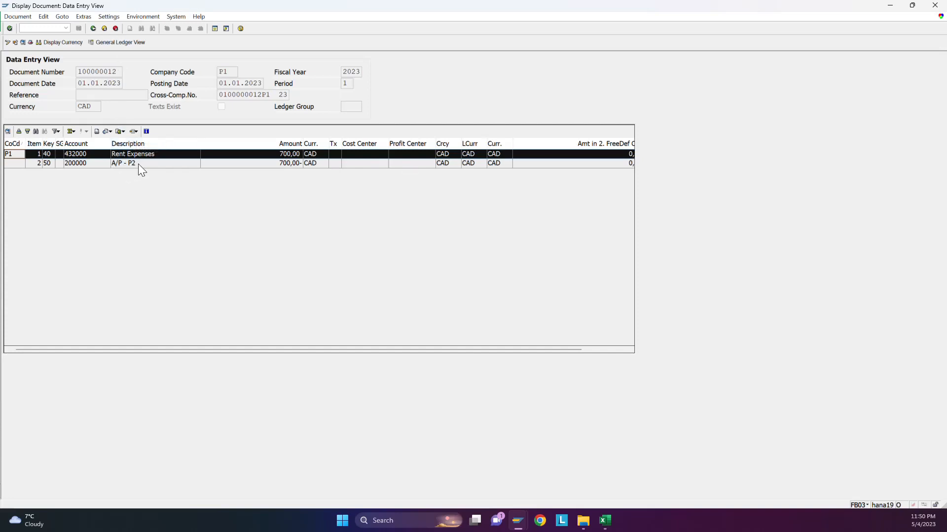
left_click(109, 42)
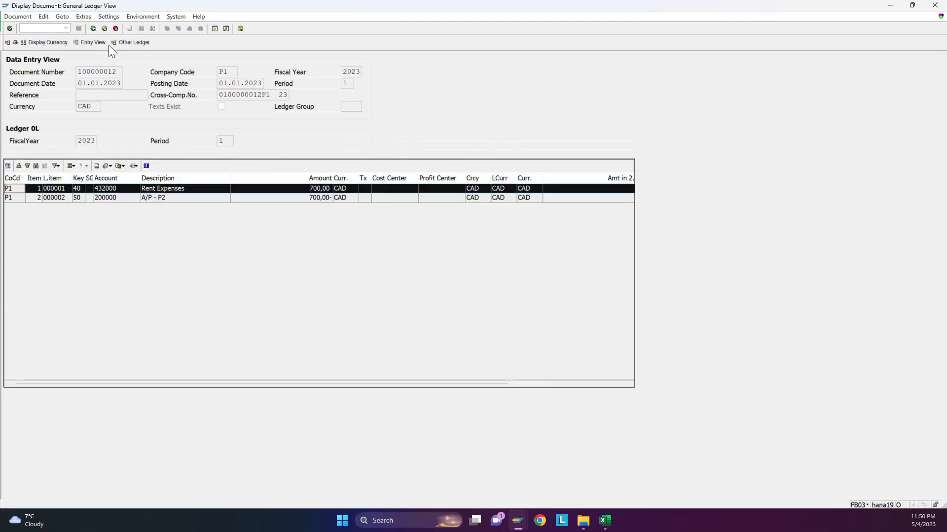
left_click(93, 28)
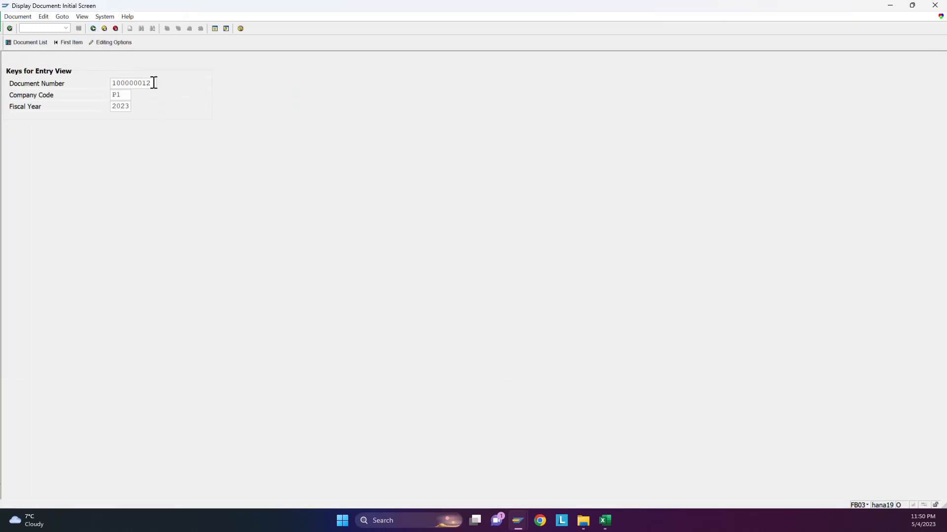
Display document 100000002 of company code P2, copying its number from the Excel workbook, and return to the initial screen
left_click(125, 95)
key("BackSpace")
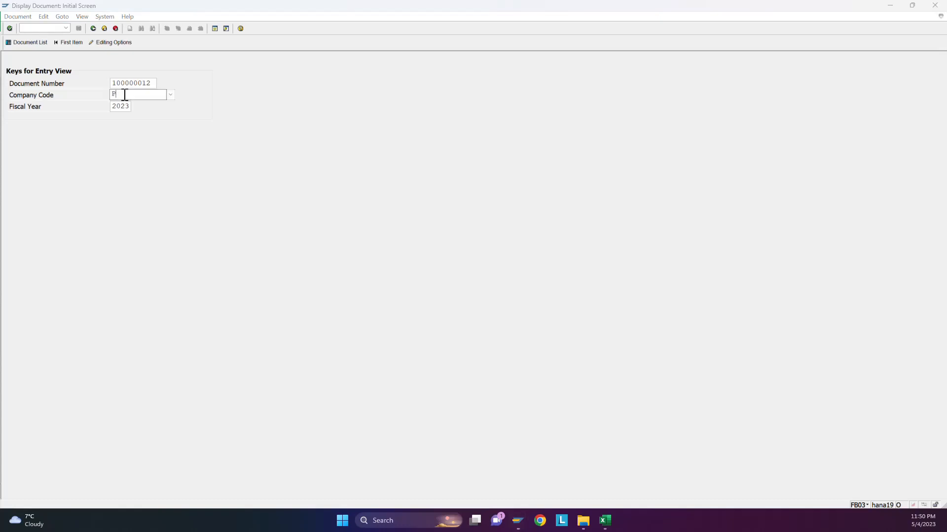
type("2")
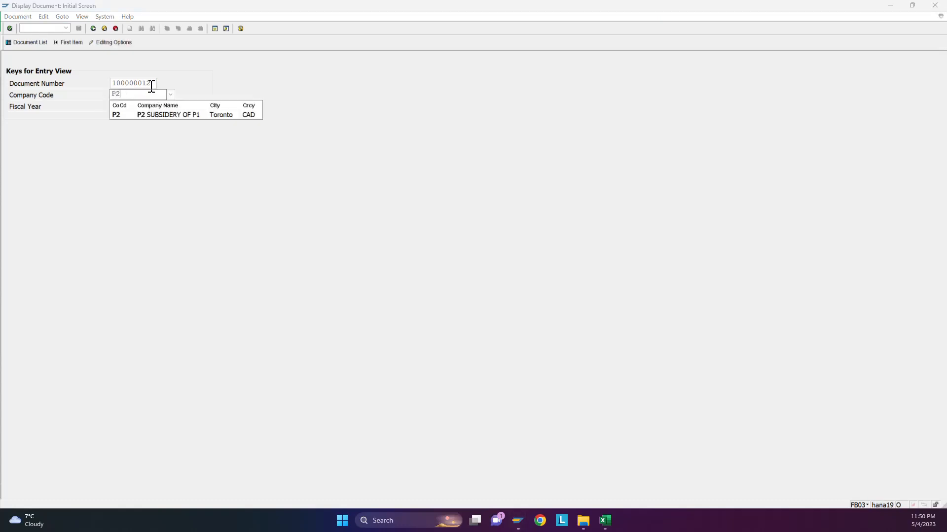
left_click(123, 119)
key("alt+Tab")
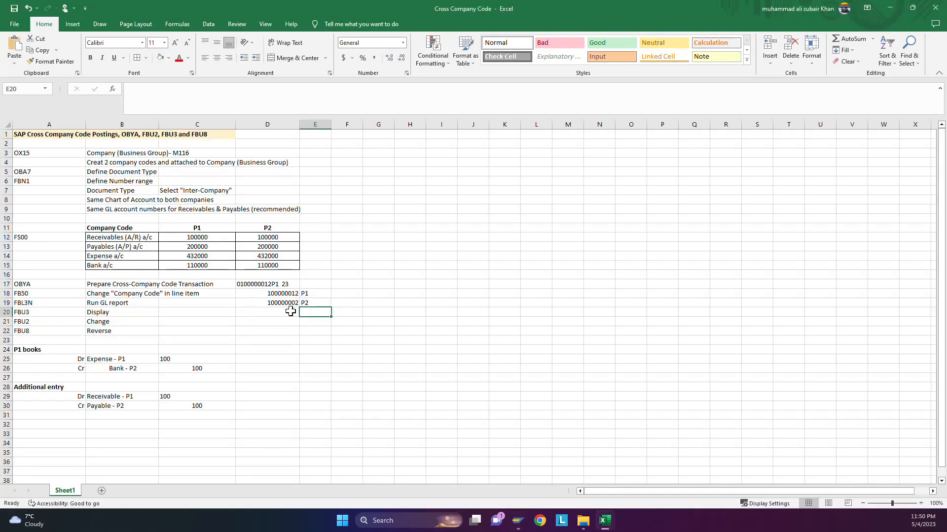
left_click(289, 302)
key("ctrl+c")
key("alt+Tab")
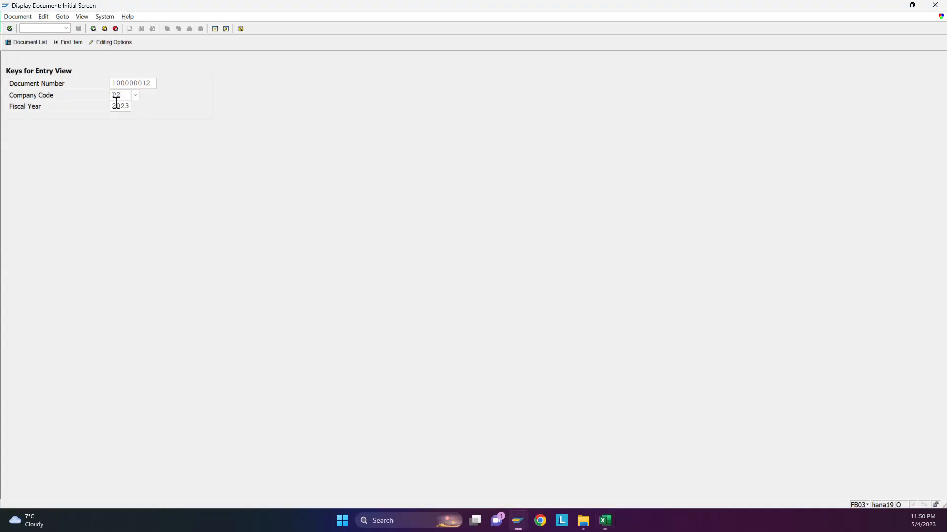
left_click_drag(153, 85, 106, 84)
key("ctrl+v")
left_click(9, 28)
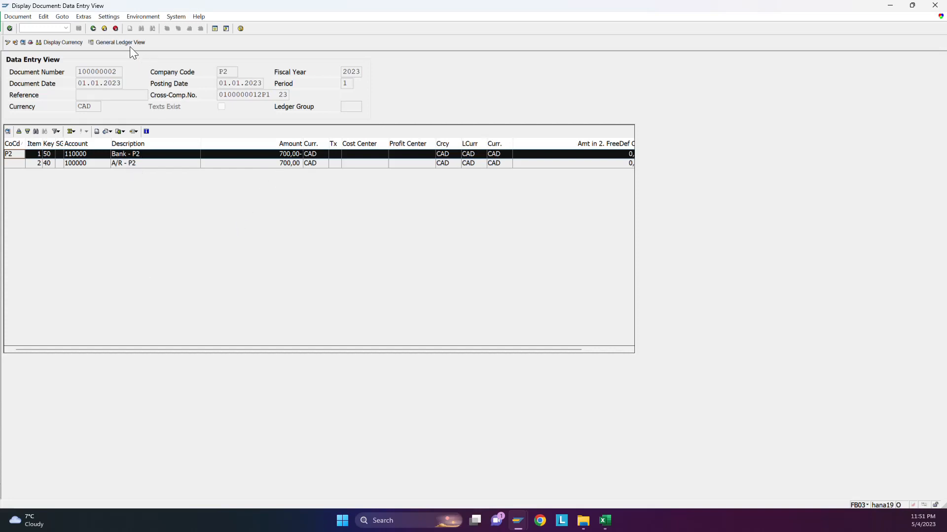
left_click(93, 31)
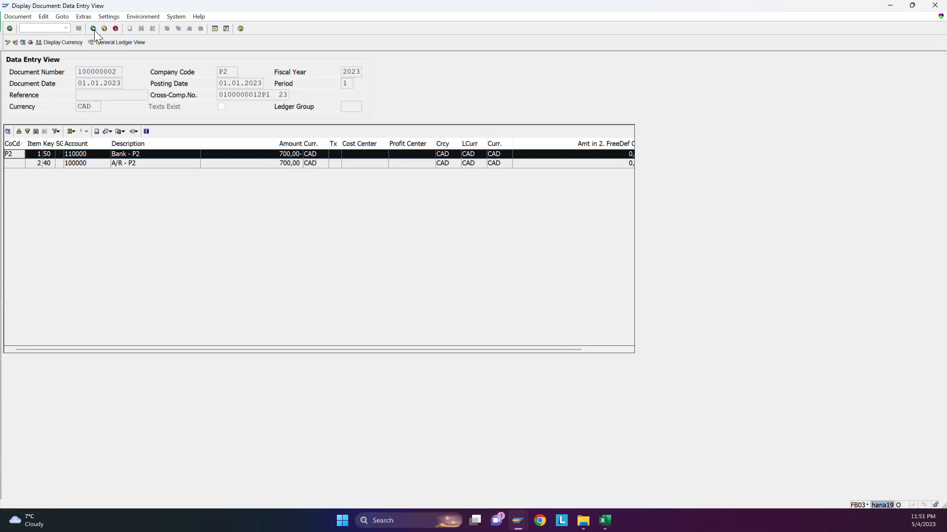
Leave the document display transaction and start SAP Easy Access
left_click(53, 29)
type("/n")
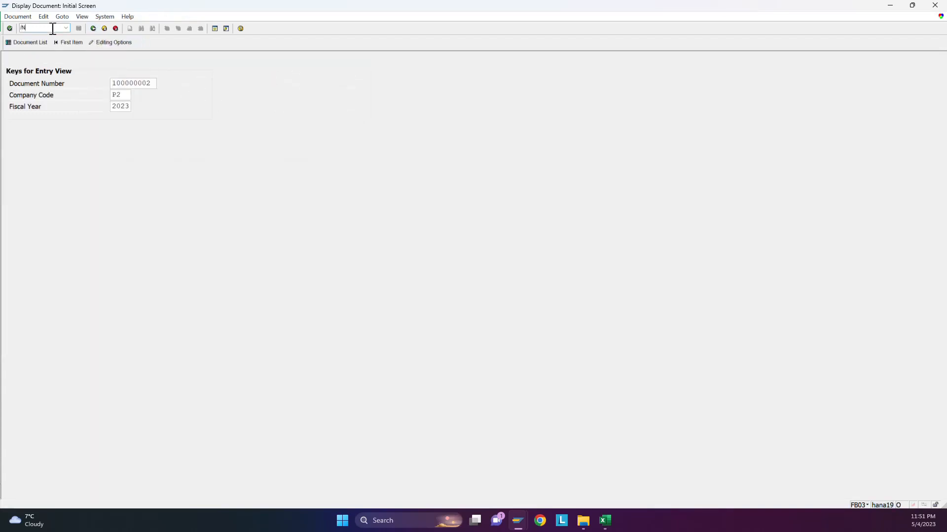
key("Return")
left_click(59, 96)
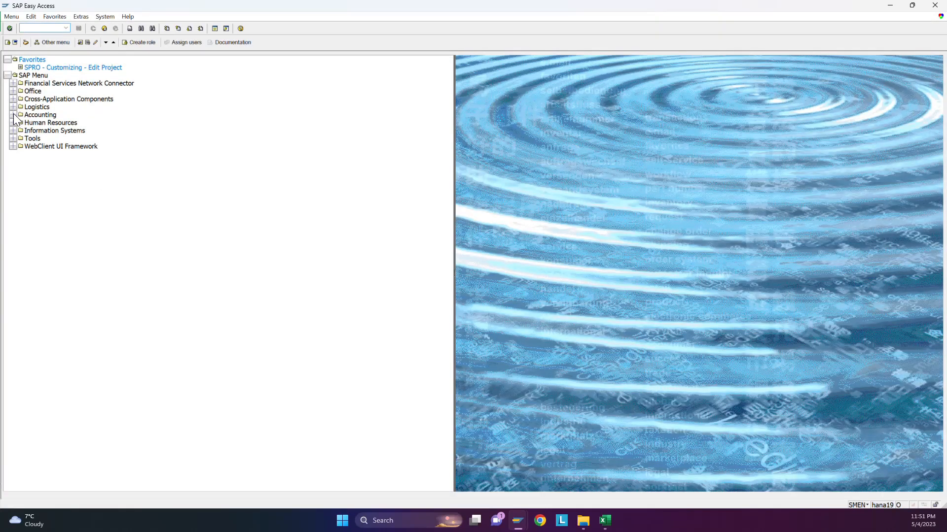
Expand the SAP menu tree through Accounting, Financial Accounting and General Ledger down to the Document Entry transactions
left_click(14, 114)
left_click(19, 123)
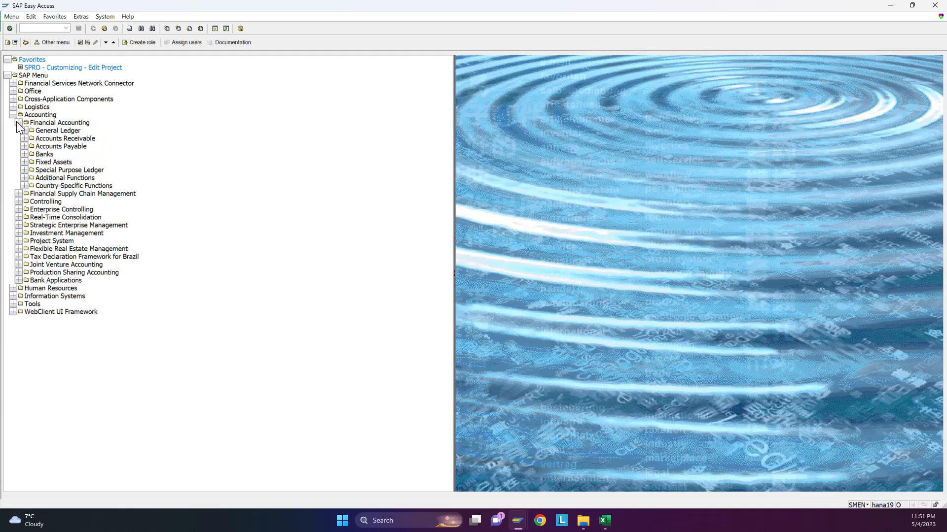
left_click(24, 131)
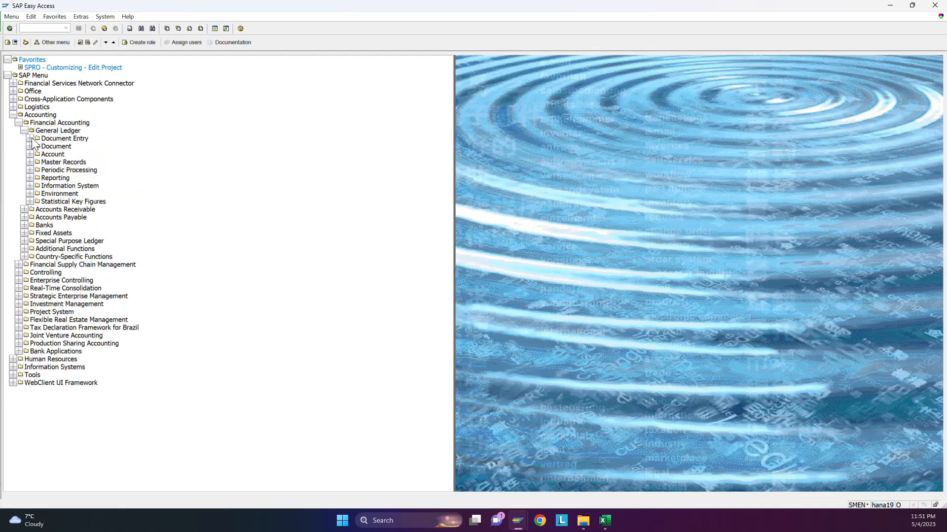
left_click(30, 138)
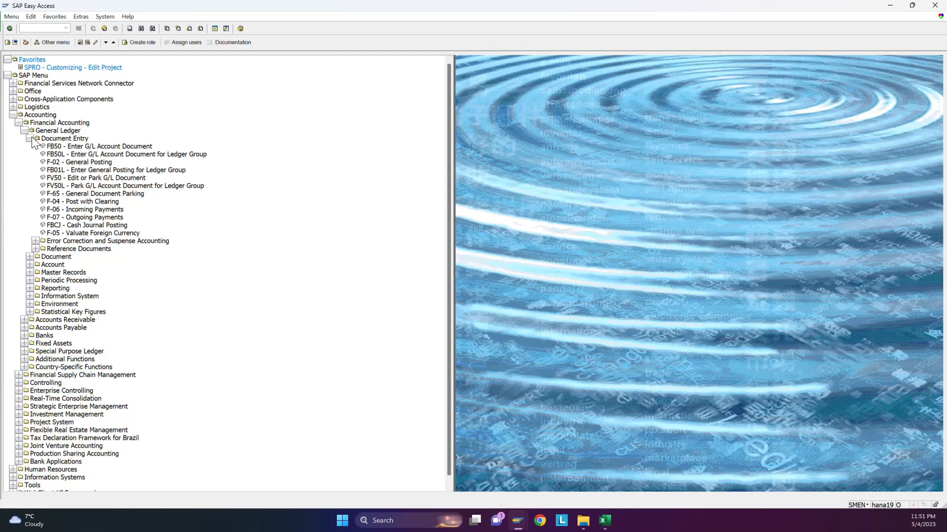
Expand the General Ledger Document folder to Cross-Company Code Transaction and start the FBU3 display transaction
left_click(35, 249)
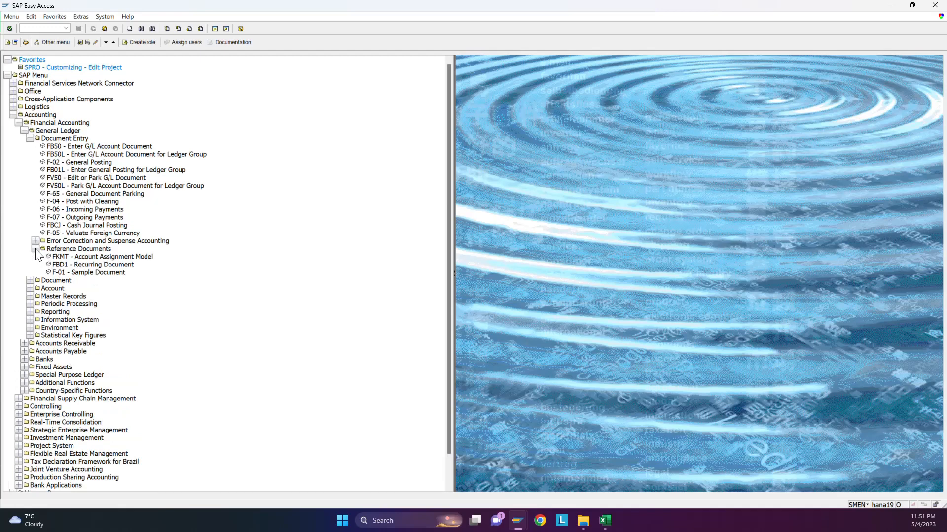
left_click(35, 249)
left_click(31, 257)
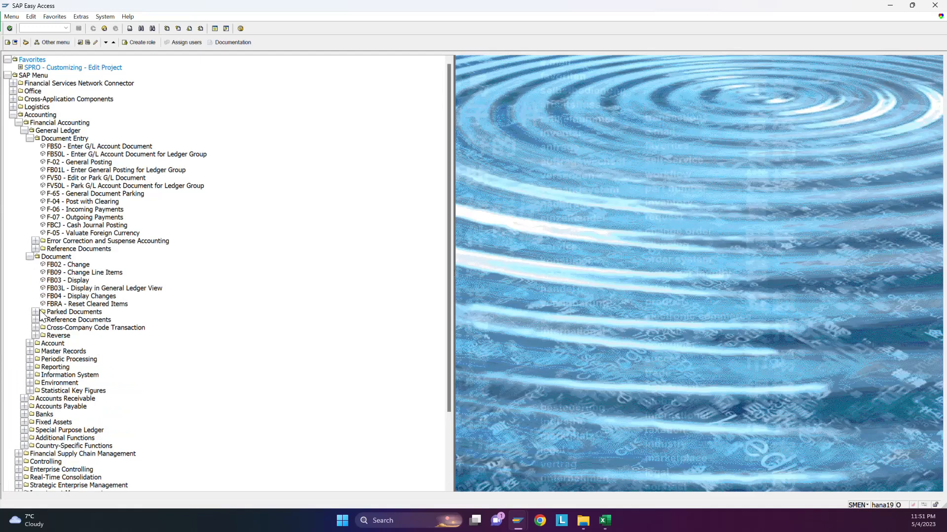
left_click(35, 328)
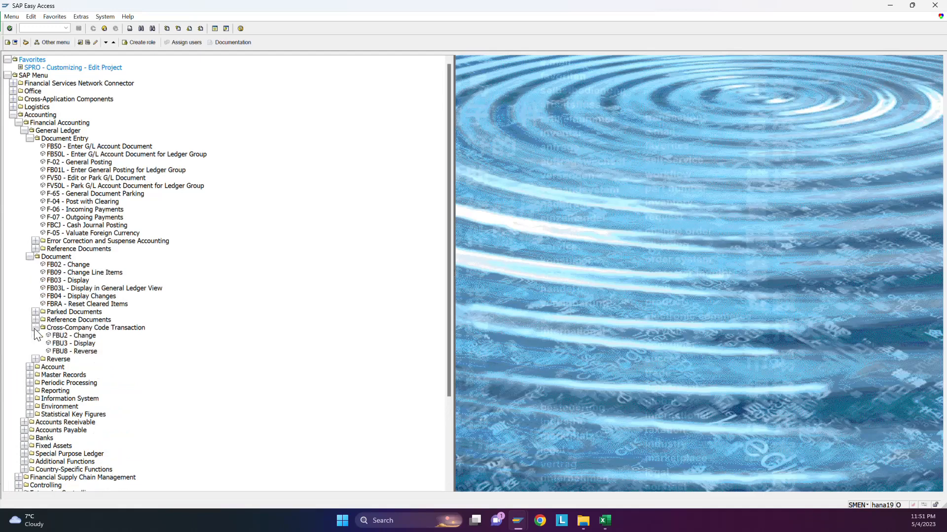
double_click(56, 343)
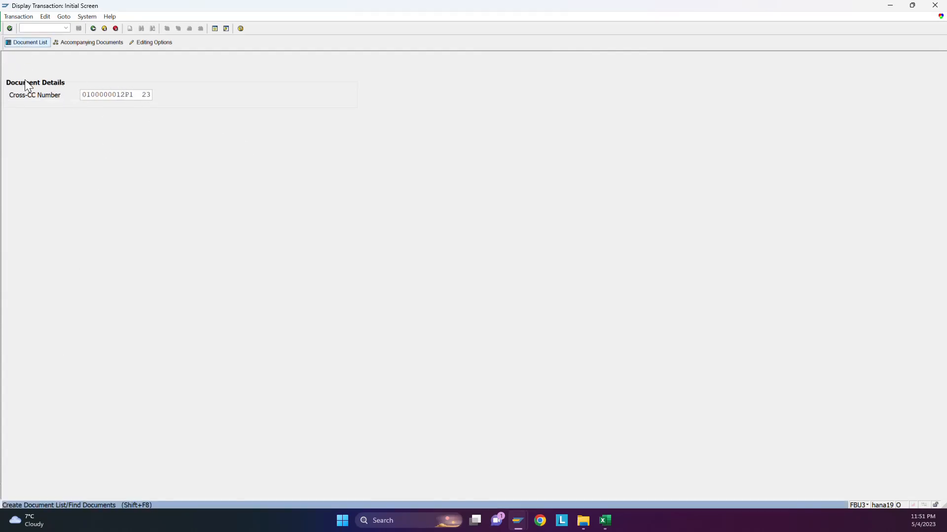
left_click(8, 29)
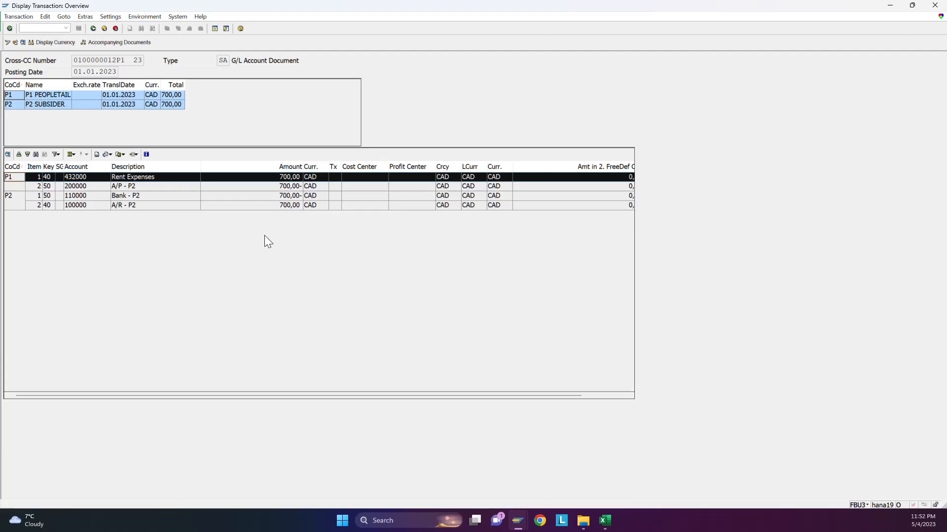
left_click(93, 30)
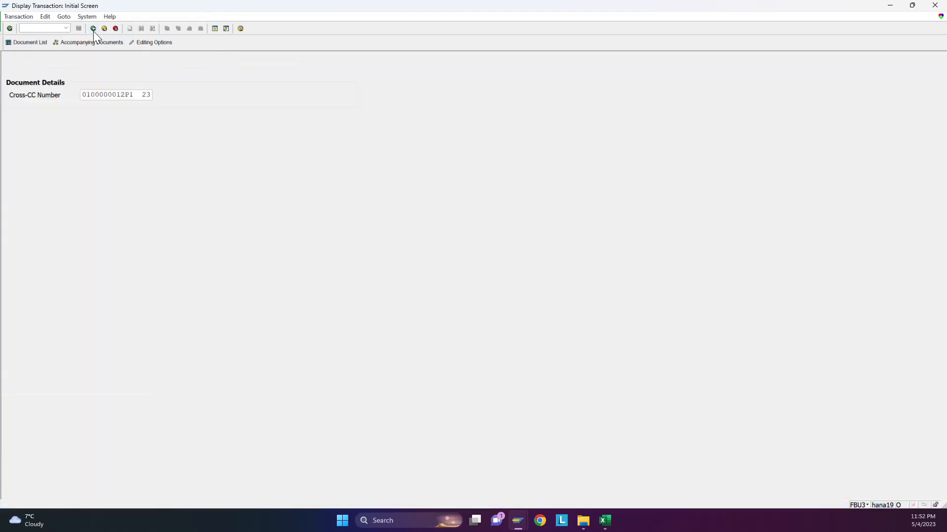
left_click(93, 30)
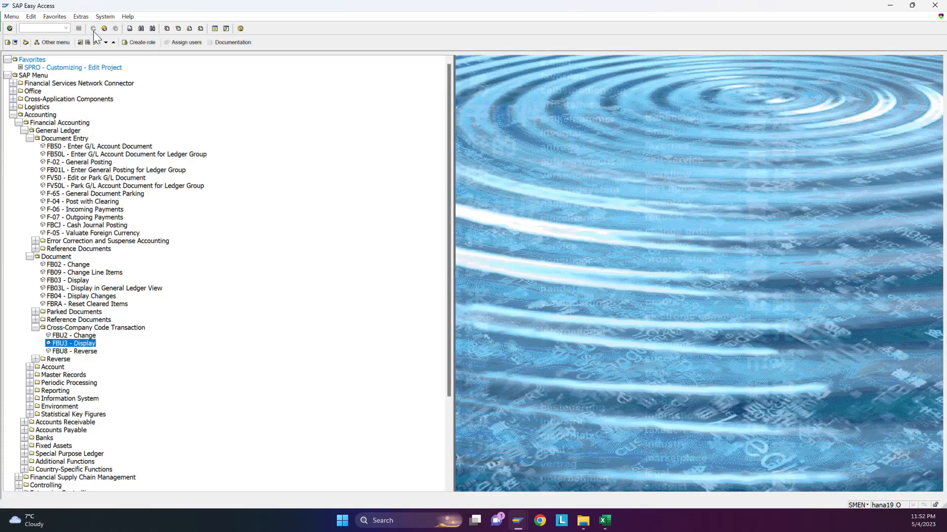
Start the FBU8 reversal transaction and set the reversal reason to 03, reversal on opposite side in the same period
double_click(61, 351)
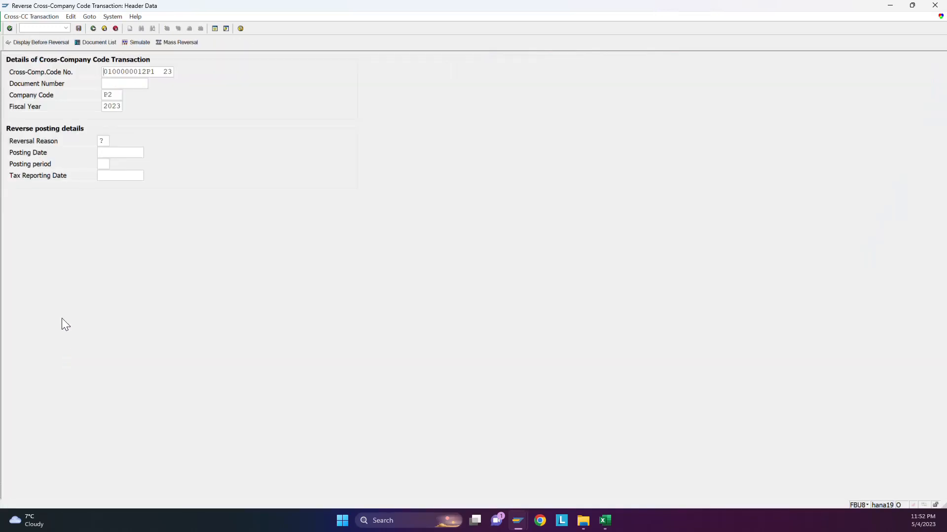
left_click(109, 141)
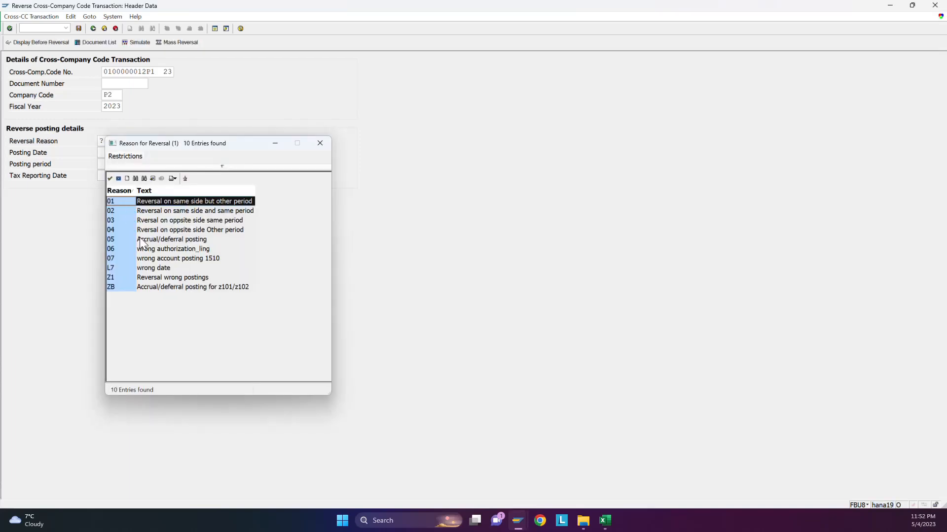
left_click(148, 220)
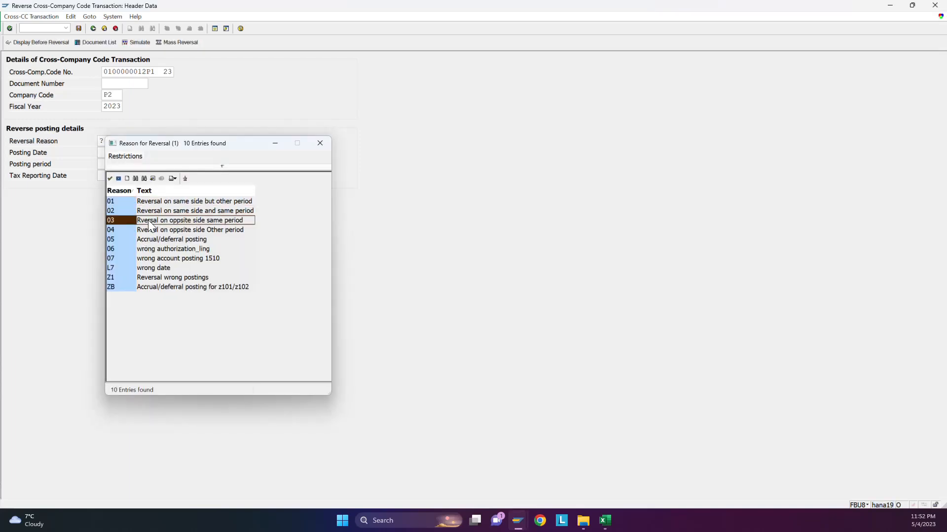
left_click(109, 178)
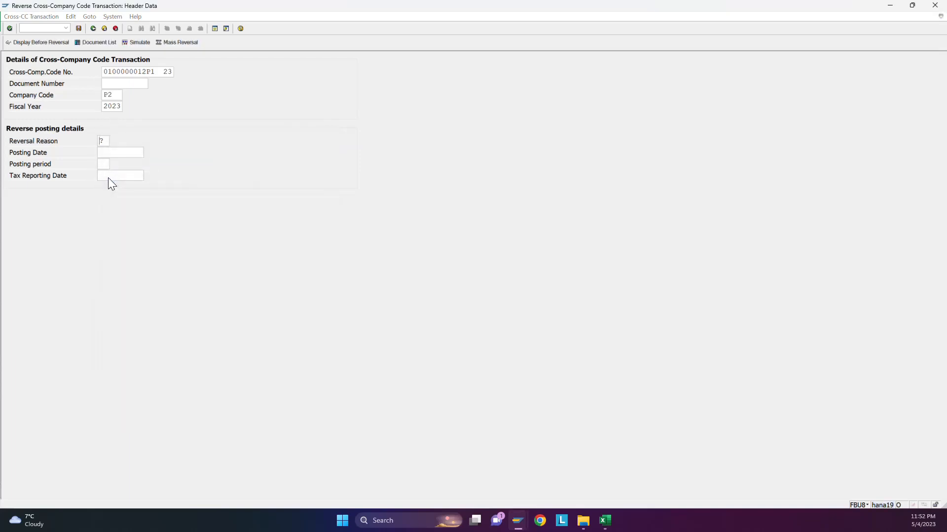
left_click(46, 45)
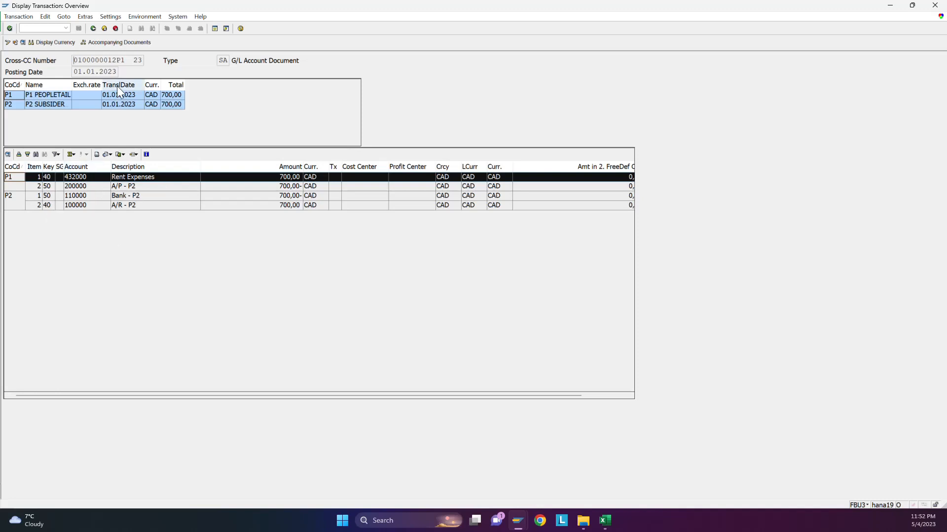
left_click(90, 28)
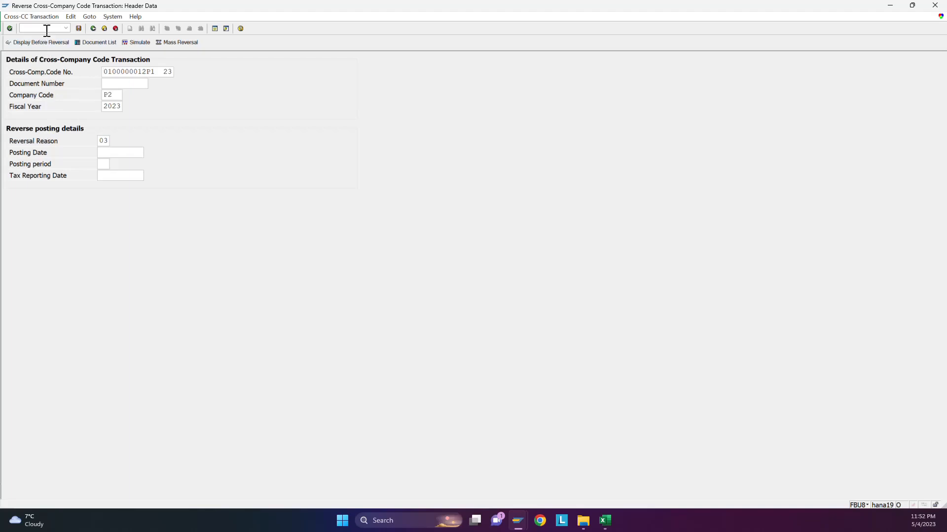
type("/n")
key("Return")
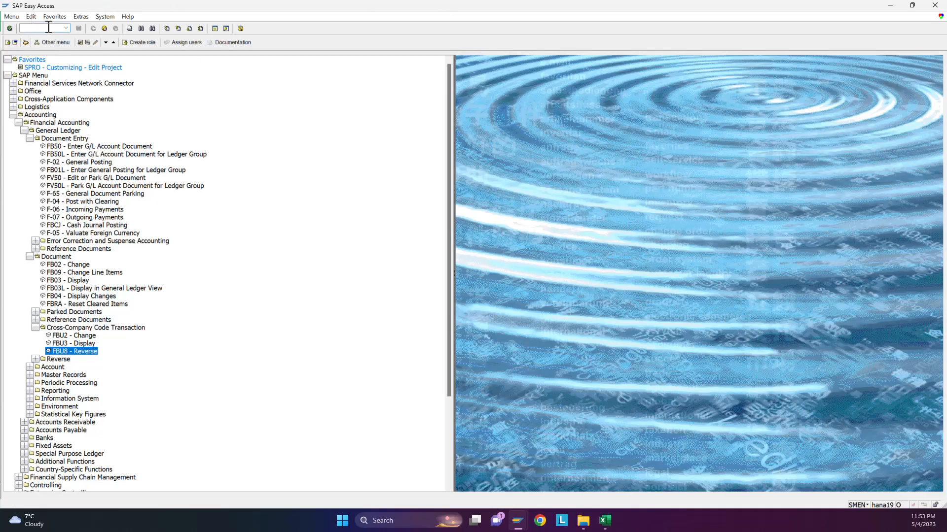
Start FBL3N and copy P1's receivables account number 100000 from the Cross Company Code workbook in Excel, returning to SAP
type("FBL3N")
key("Return")
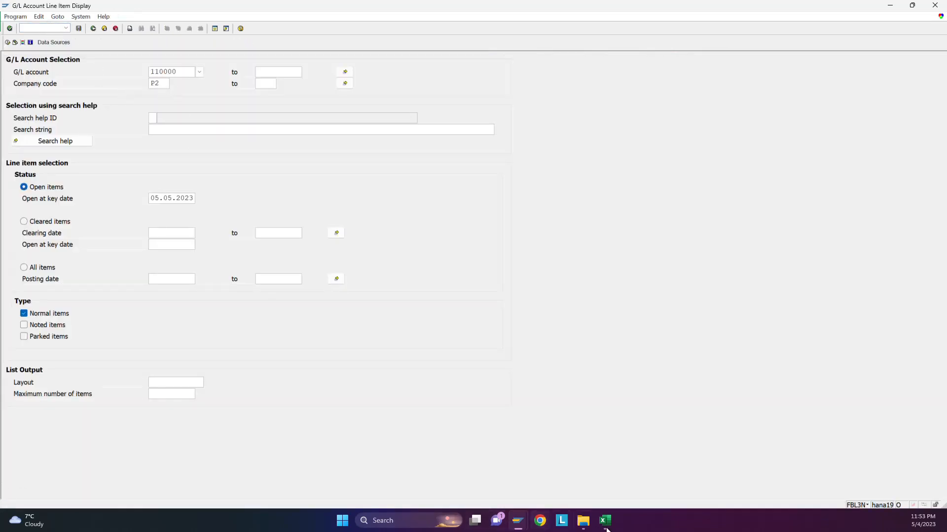
mouse_move(605, 527)
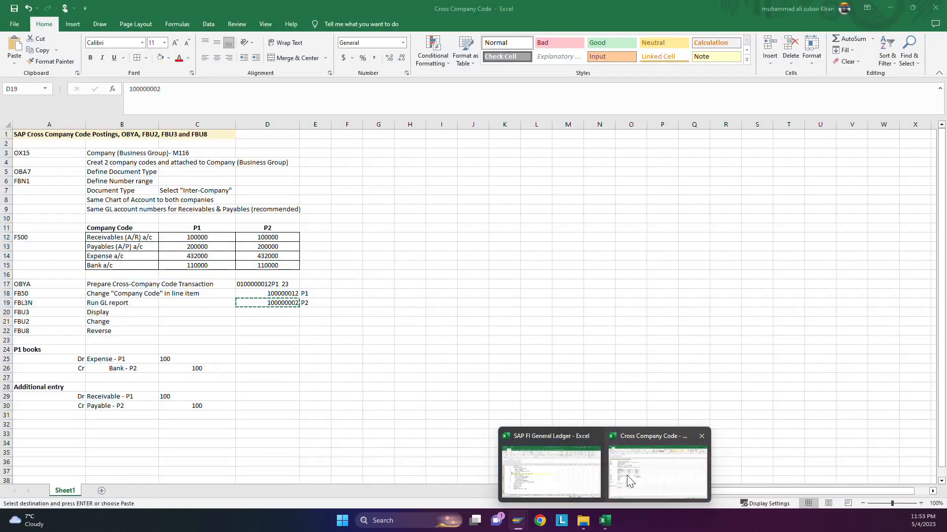
left_click(657, 470)
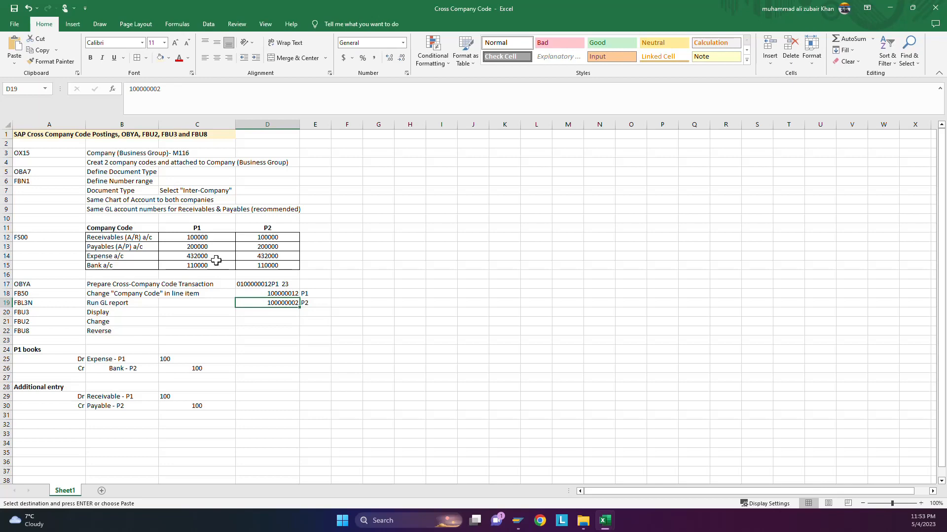
left_click(204, 241)
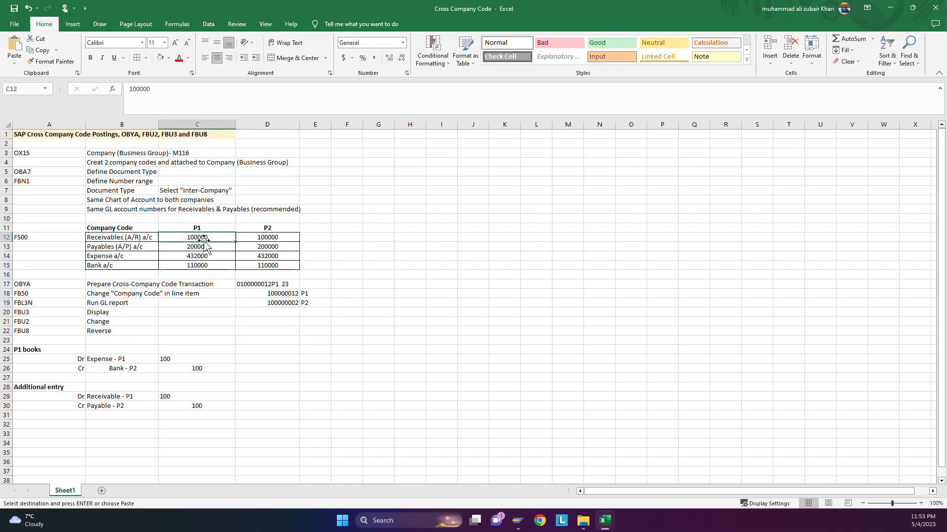
key("ctrl+c")
key("alt+Tab")
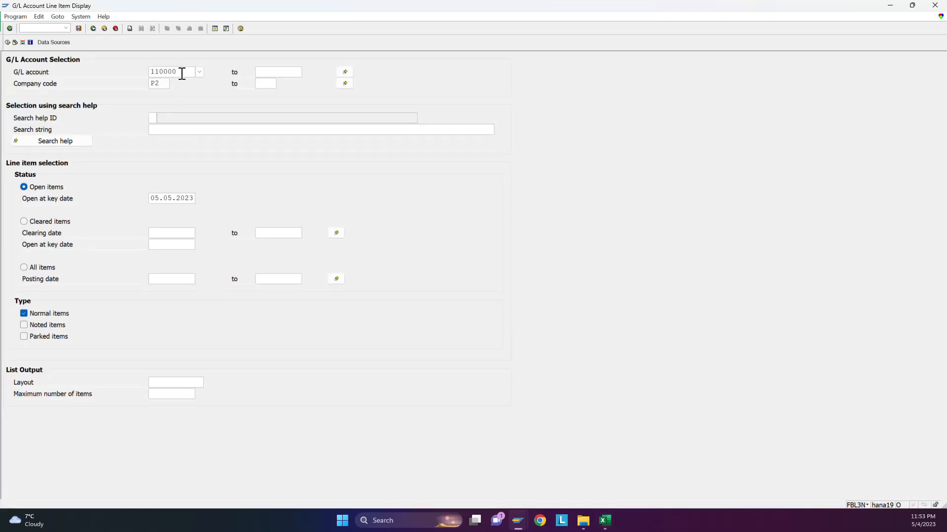
Display the open line items of G/L account 100000 in company code P2 and return to the selection screen
left_click_drag(180, 72, 146, 74)
key("ctrl+v")
left_click(161, 86)
left_click(7, 42)
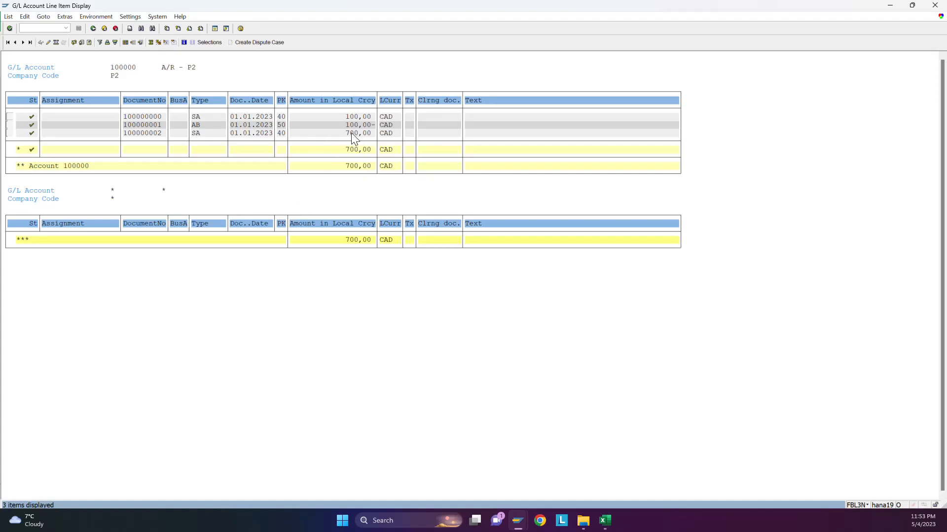
key("alt+Tab")
key("alt+Tab")
left_click(94, 28)
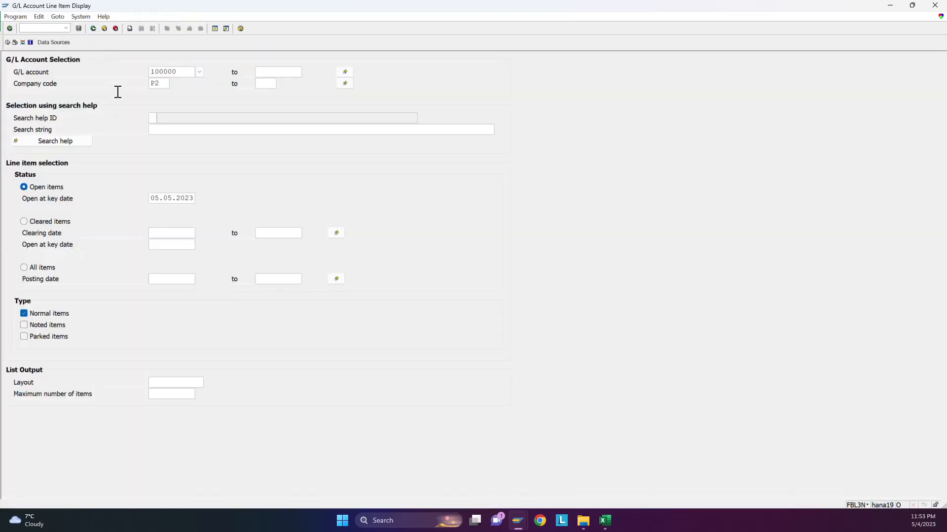
Change the company code to P1 and run the line item display for G/L account 100000
left_click(159, 84)
key("BackSpace")
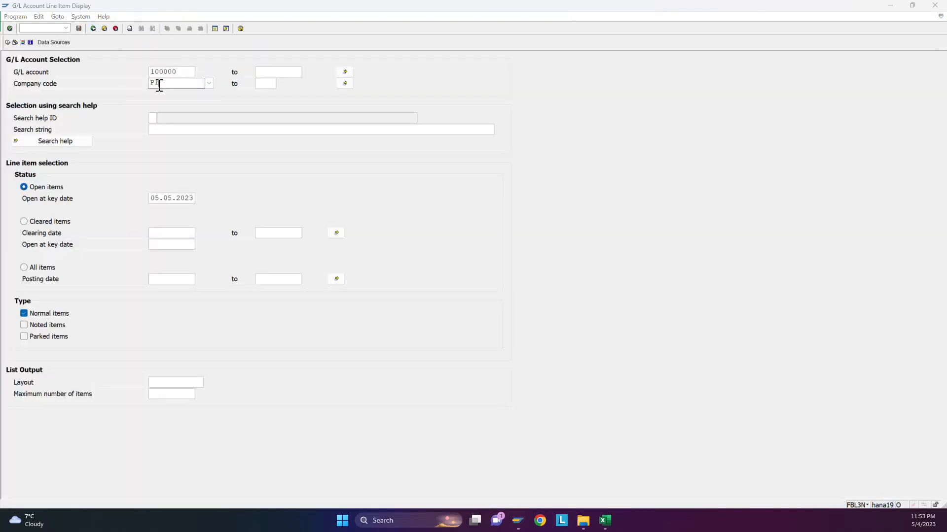
type("1")
key("Return")
left_click(8, 42)
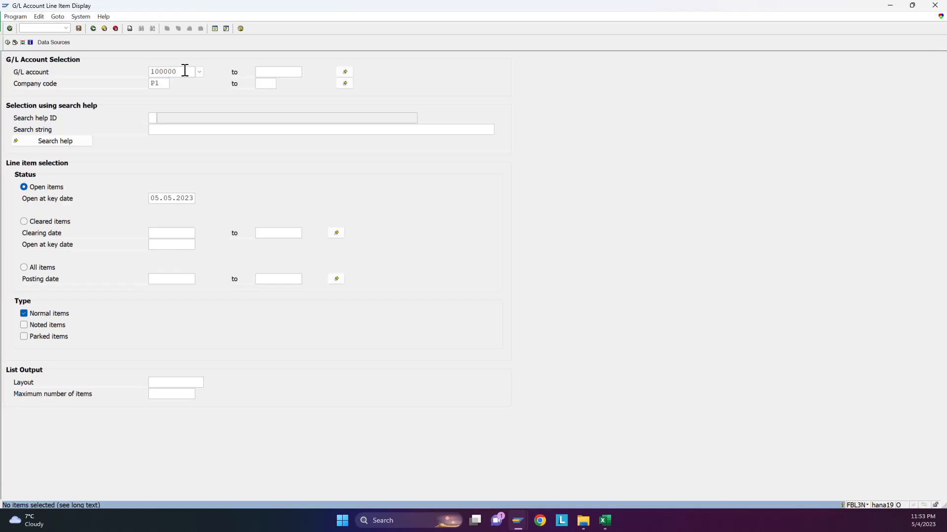
Display the open line items of G/L account 200000 in company code P1 and return to SAP Easy Access
left_click_drag(184, 72, 144, 72)
type("200000")
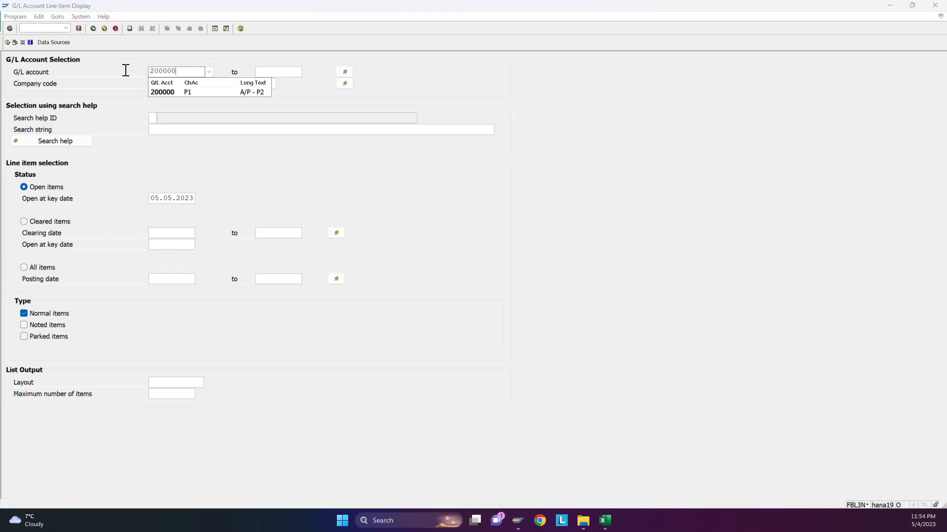
key("Return")
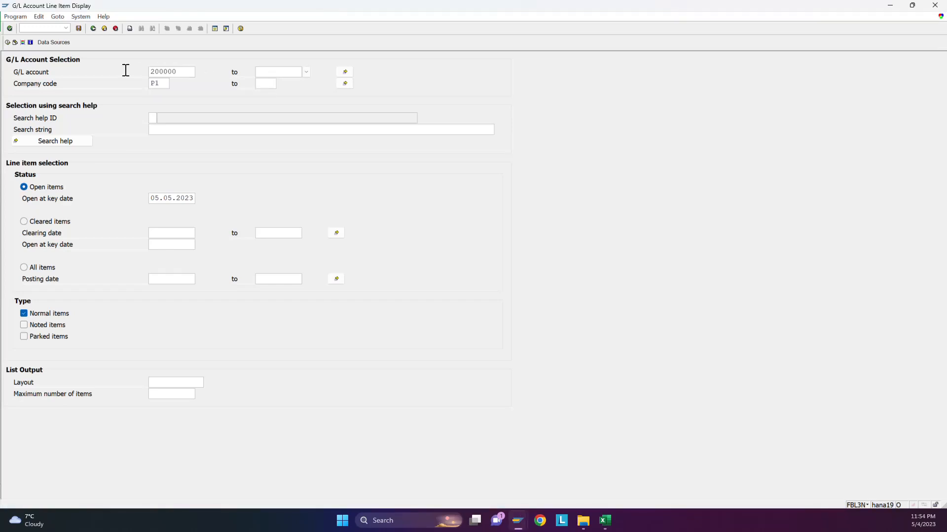
left_click(7, 43)
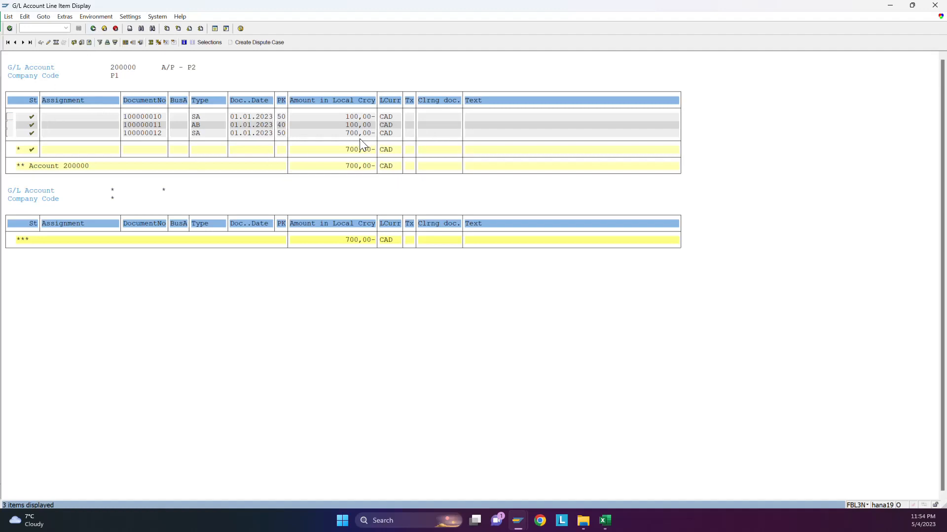
left_click(94, 29)
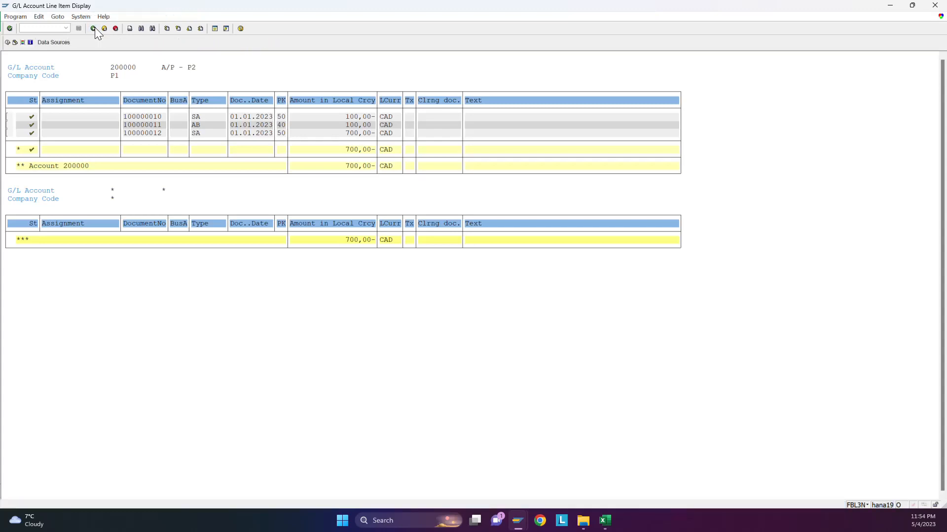
left_click(93, 28)
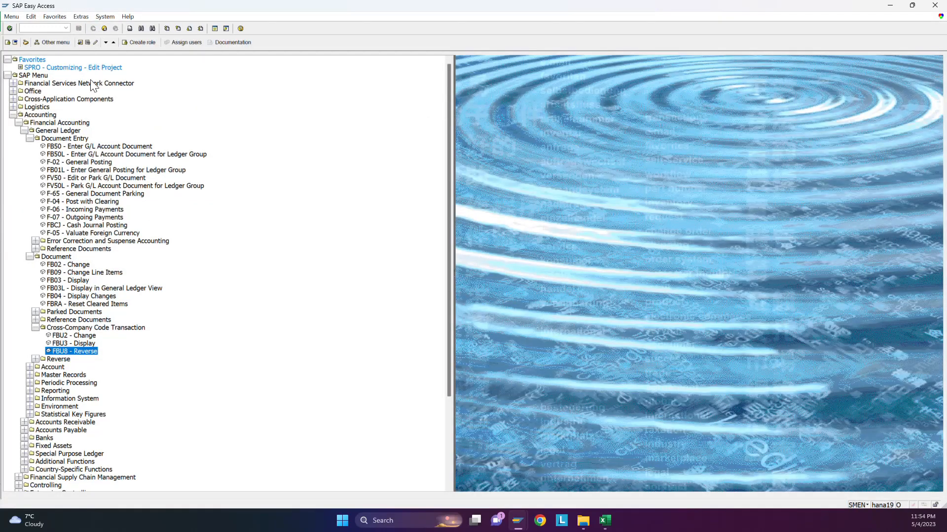
double_click(64, 352)
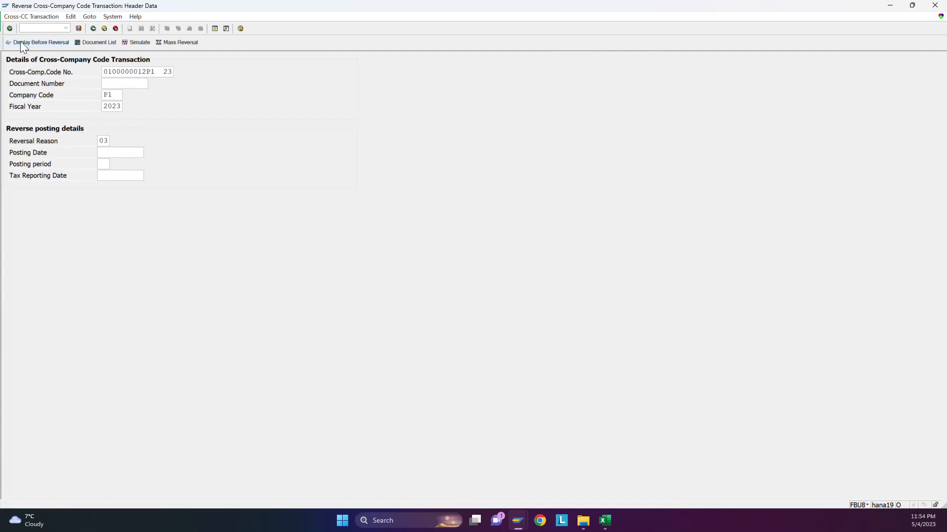
left_click(10, 29)
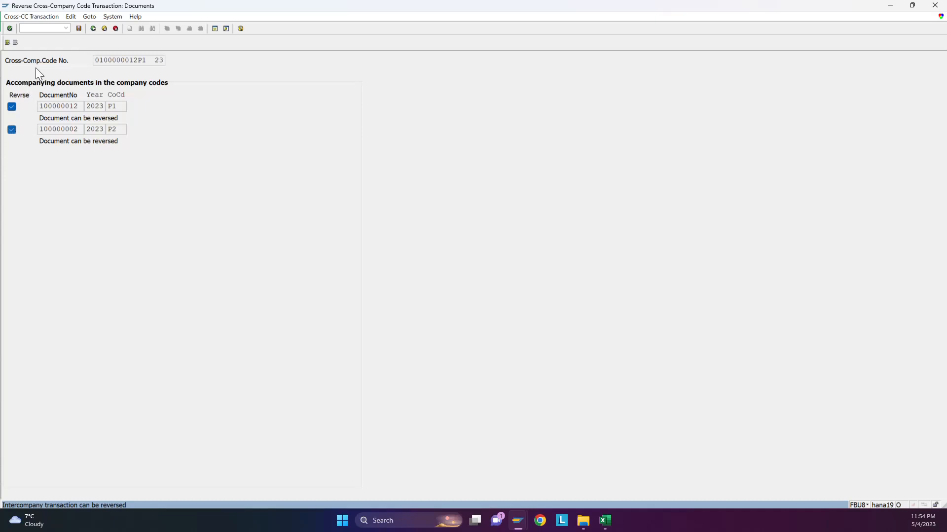
left_click(79, 31)
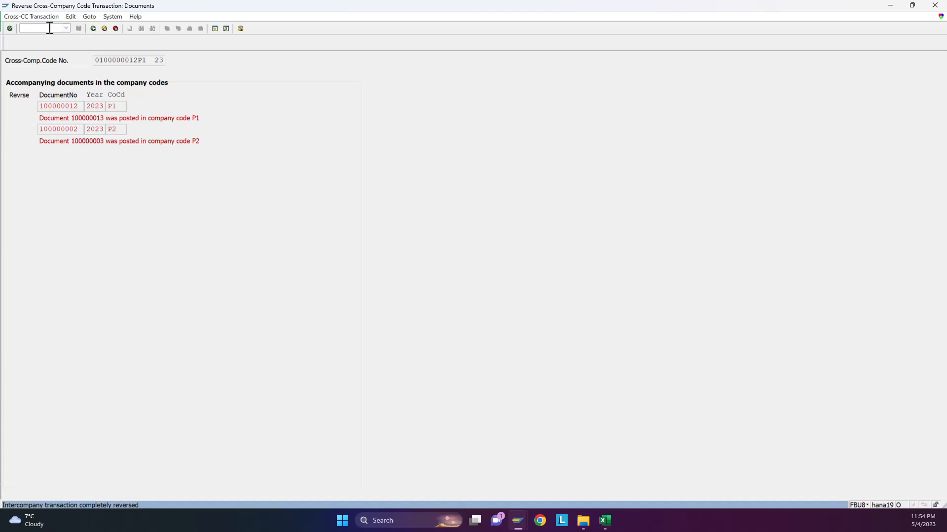
type("/n")
key("Return")
Run FBL3N to display the open line items of G/L account 100000 in company code P2, and return to the selection screen
left_click(66, 28)
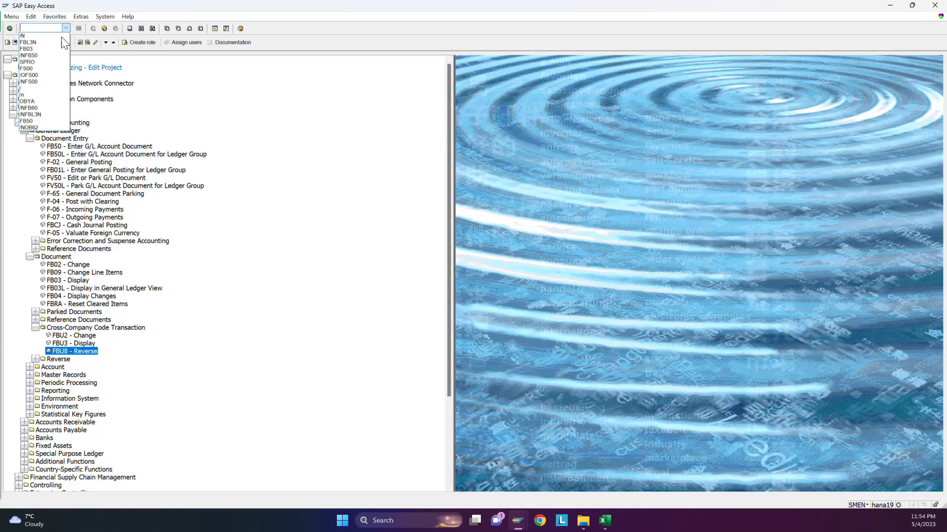
left_click(56, 42)
key("Return")
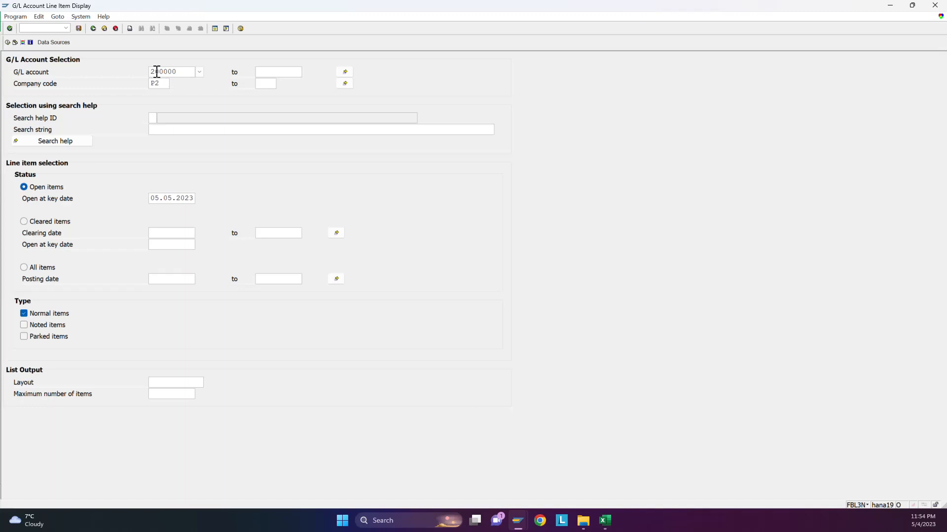
left_click_drag(176, 71, 152, 71)
type("100")
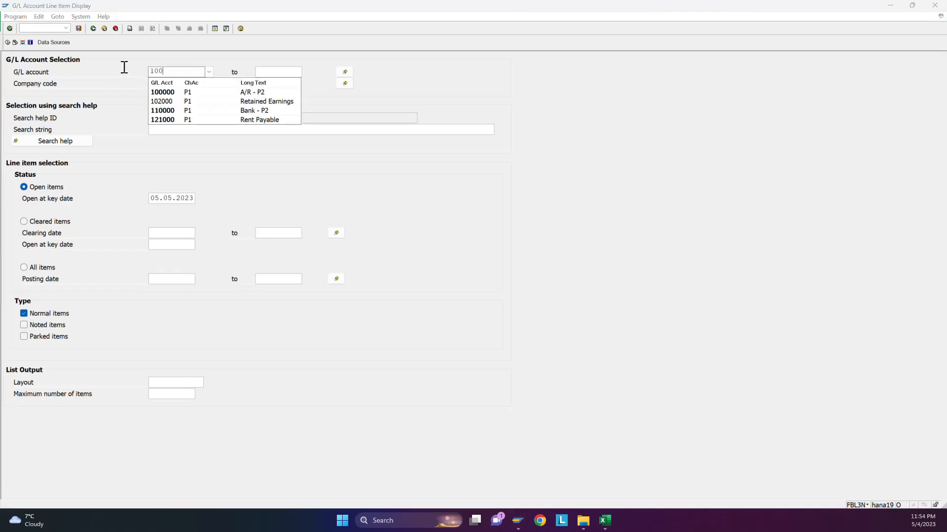
type("0000")
key("Tab")
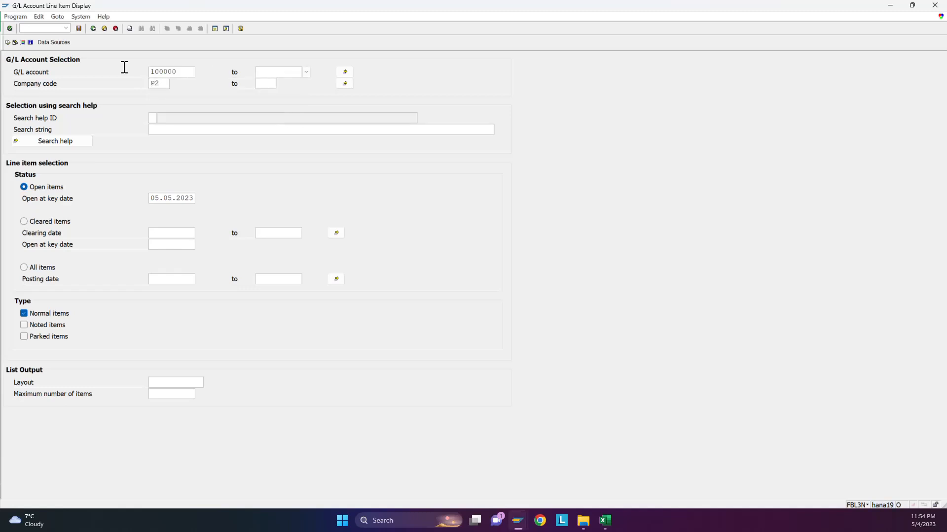
left_click(8, 42)
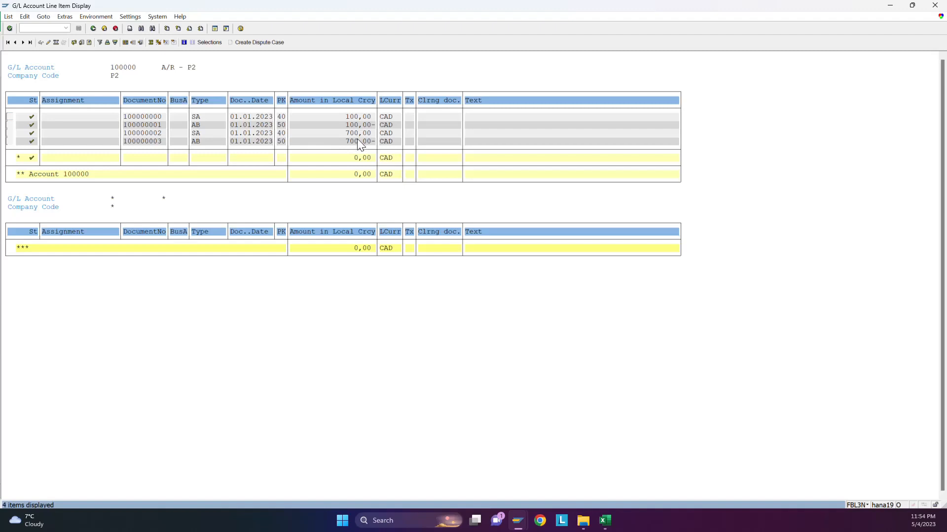
left_click(94, 29)
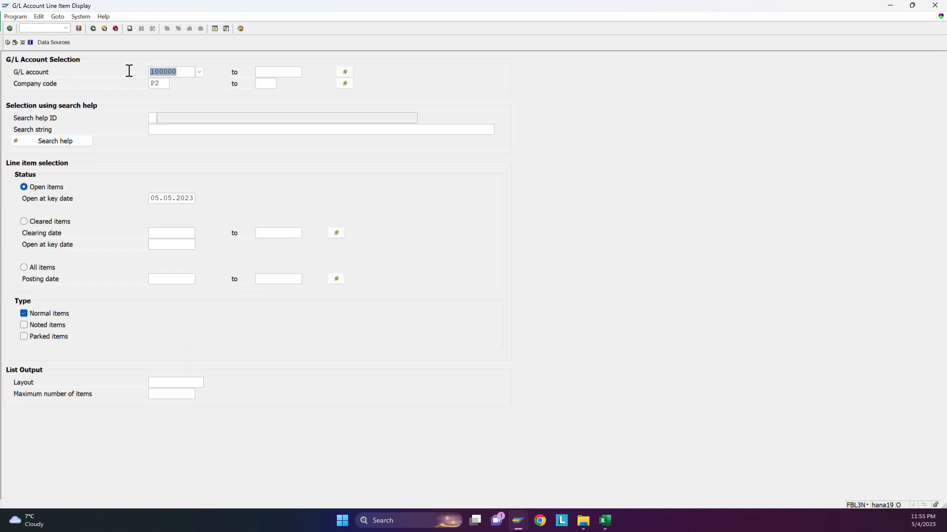
Display the open line items of G/L account 200000 in company code P1, and switch to the Cross Company Code workbook in Excel
type("200000")
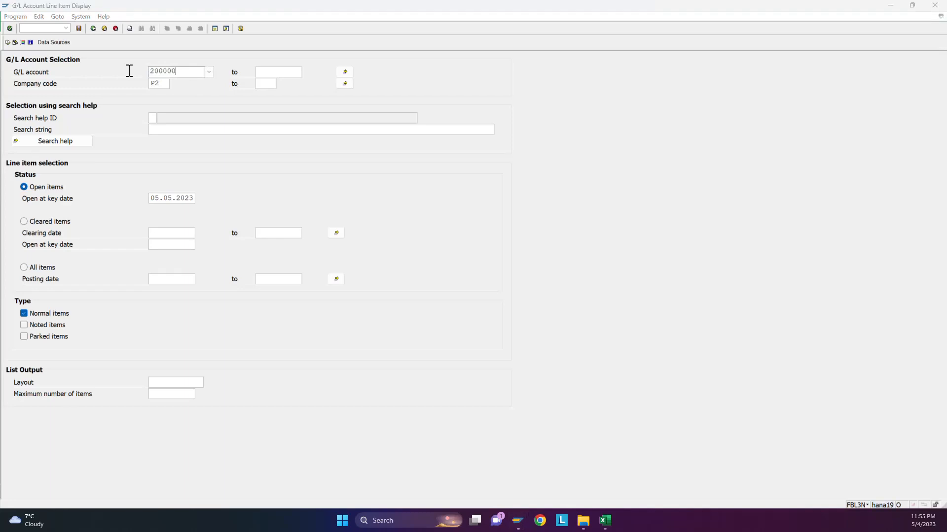
key("Tab")
left_click(163, 83)
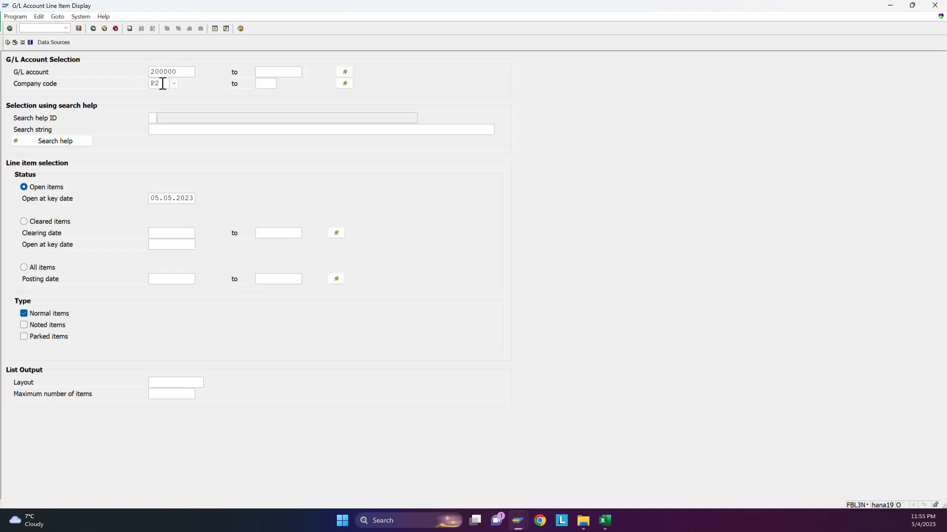
key("BackSpace")
type("1")
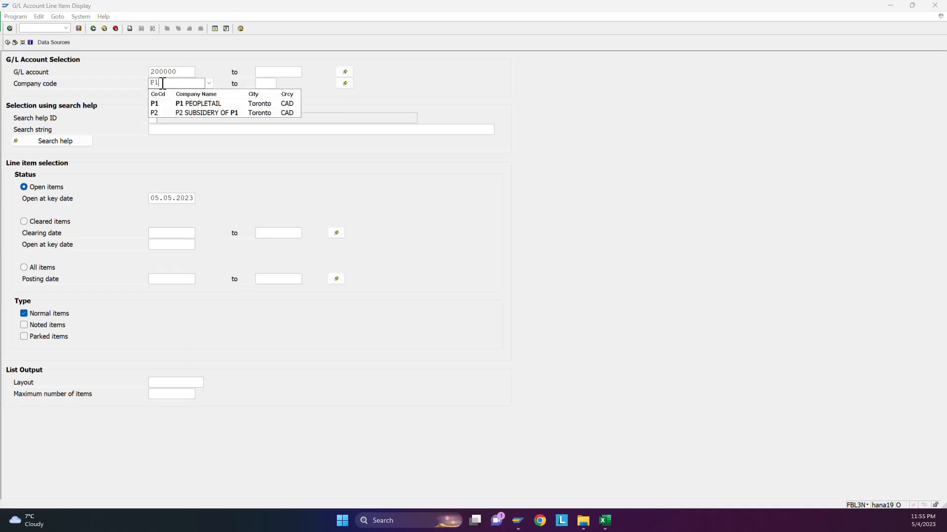
key("Return")
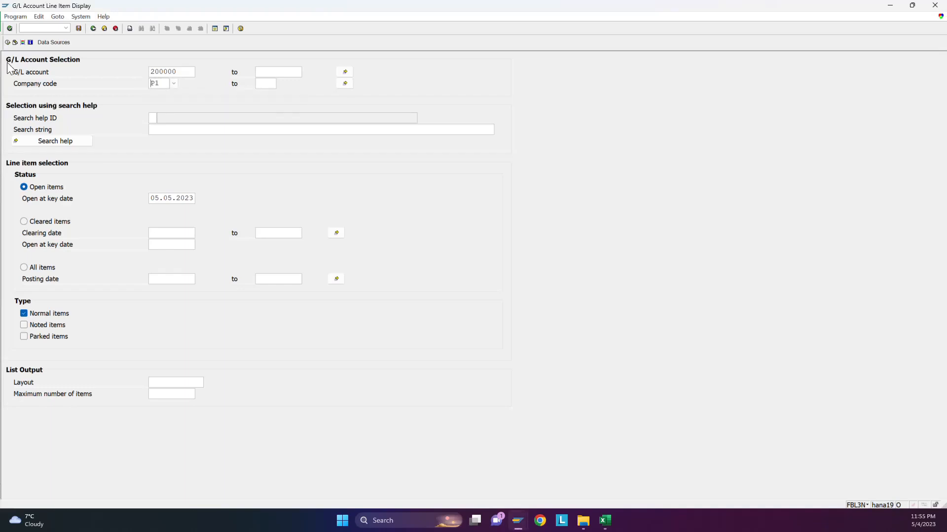
left_click(7, 43)
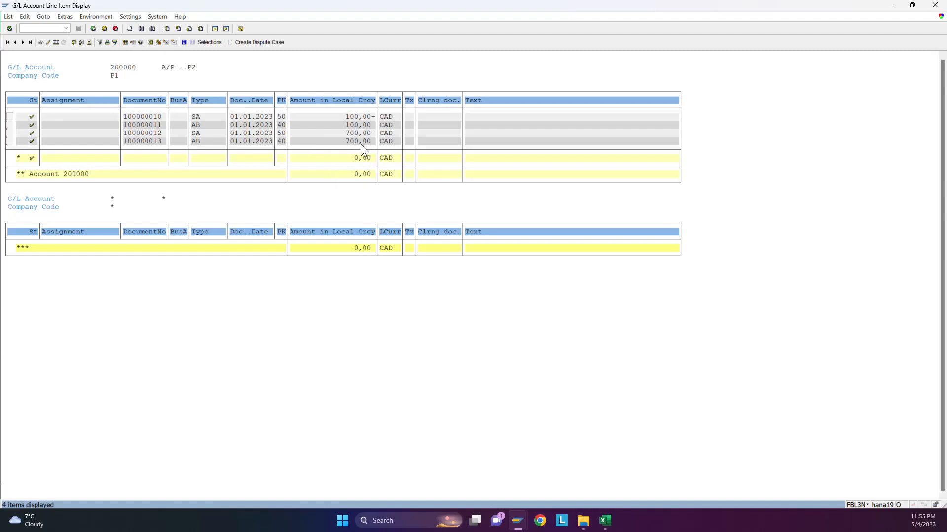
left_click(96, 33)
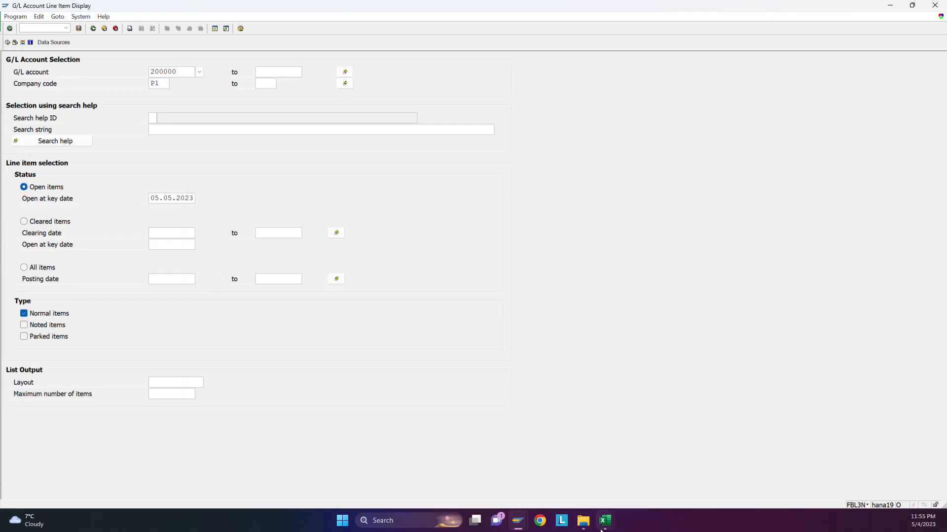
mouse_move(605, 520)
left_click(630, 487)
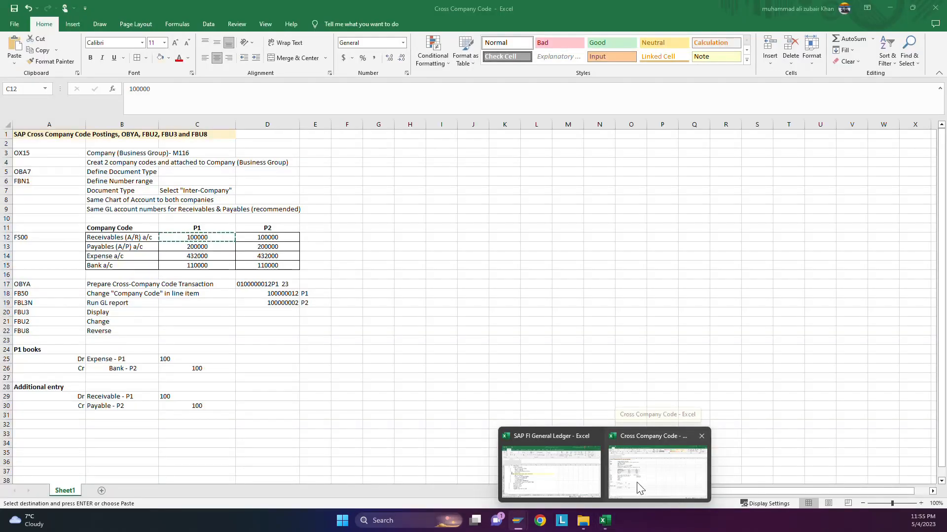